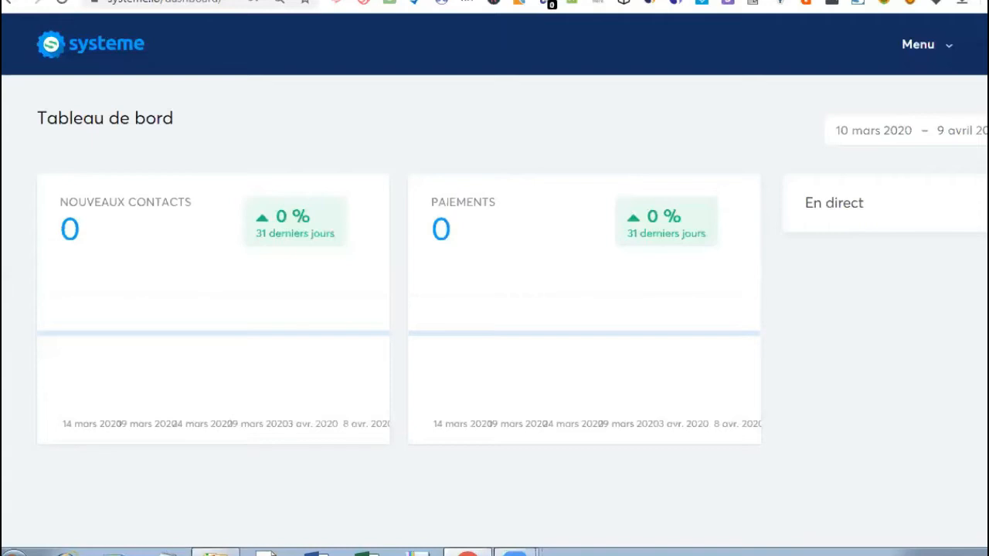
- Open the Tunnels de vente list from the main menu to see the TEST funnel
left_click(949, 47)
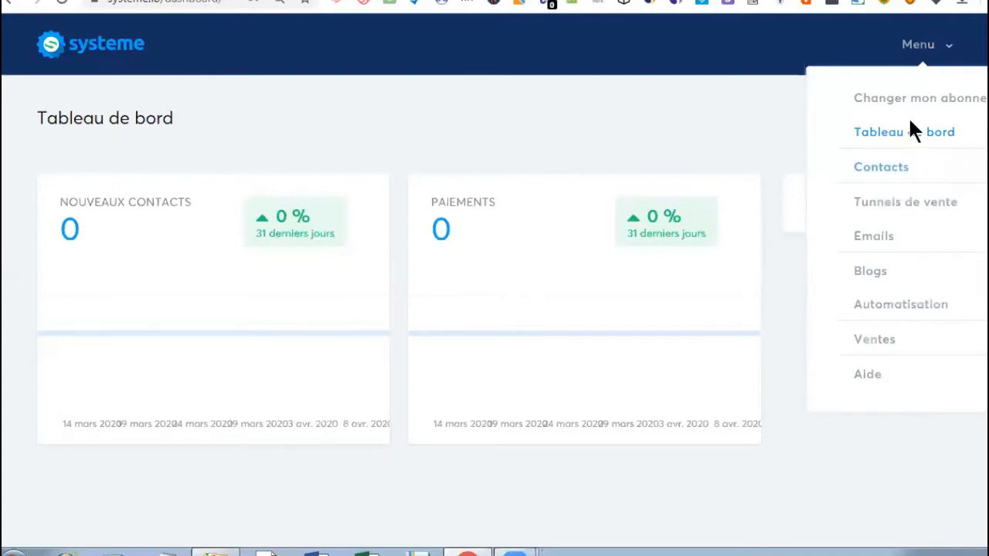
left_click(914, 205)
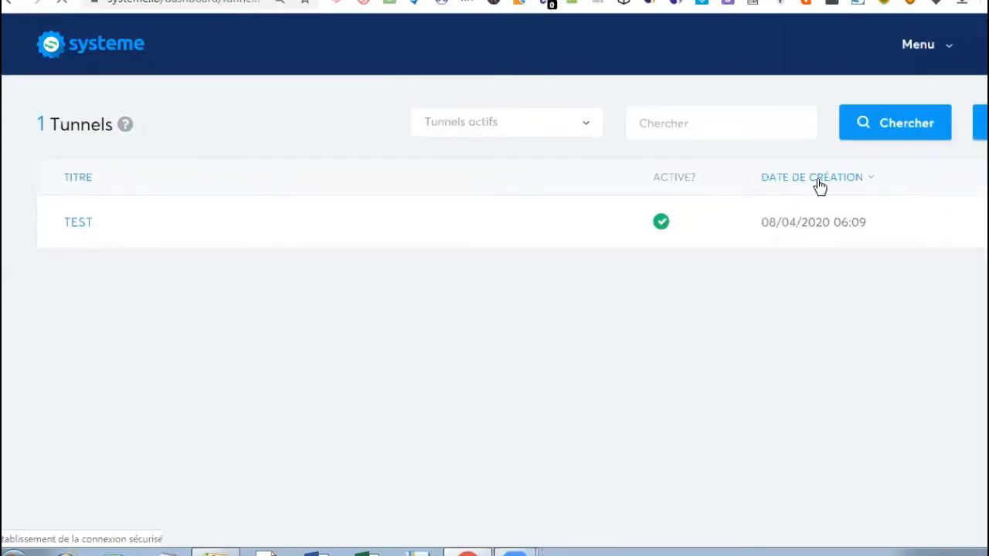
mouse_move(932, 227)
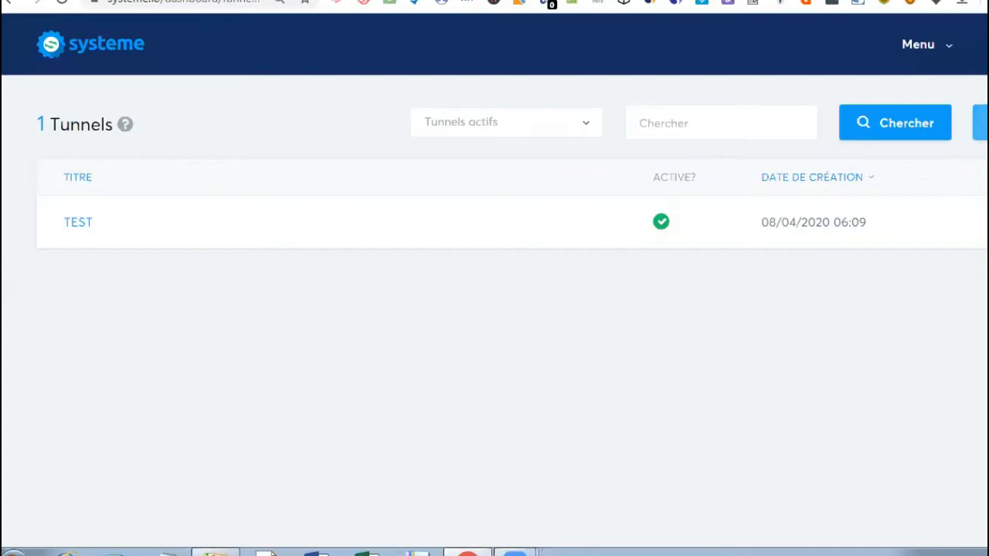
- Create the 'super tunnel' funnel with the 'Construisez votre audience' type, giving capture and thank-you pages
left_click(981, 123)
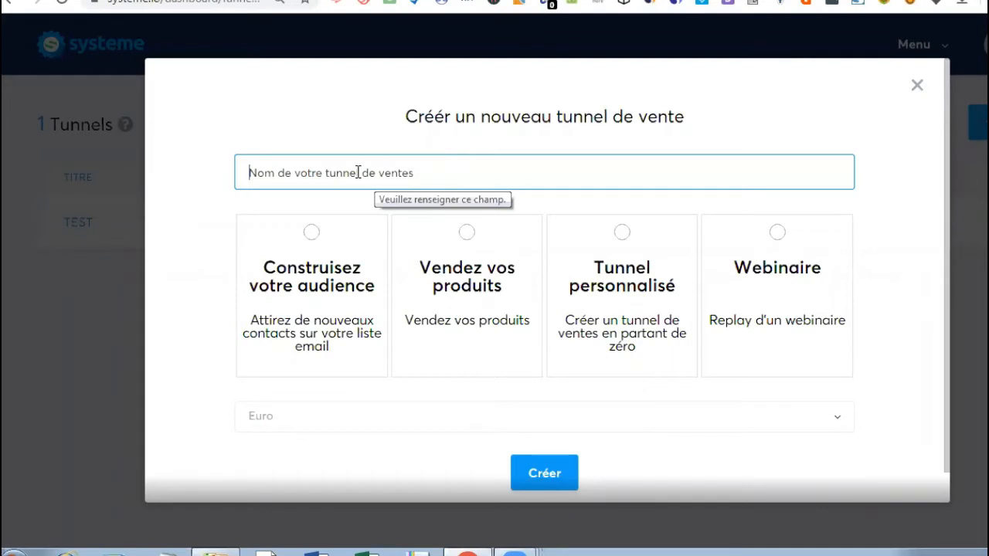
type("s")
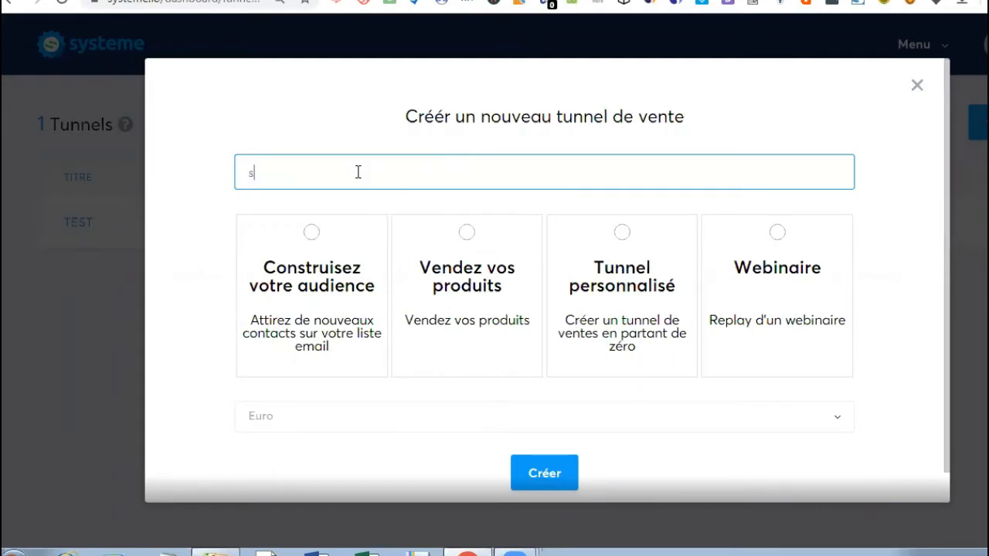
type("uper tn")
key("BackSpace")
type("unnel")
left_click(533, 364)
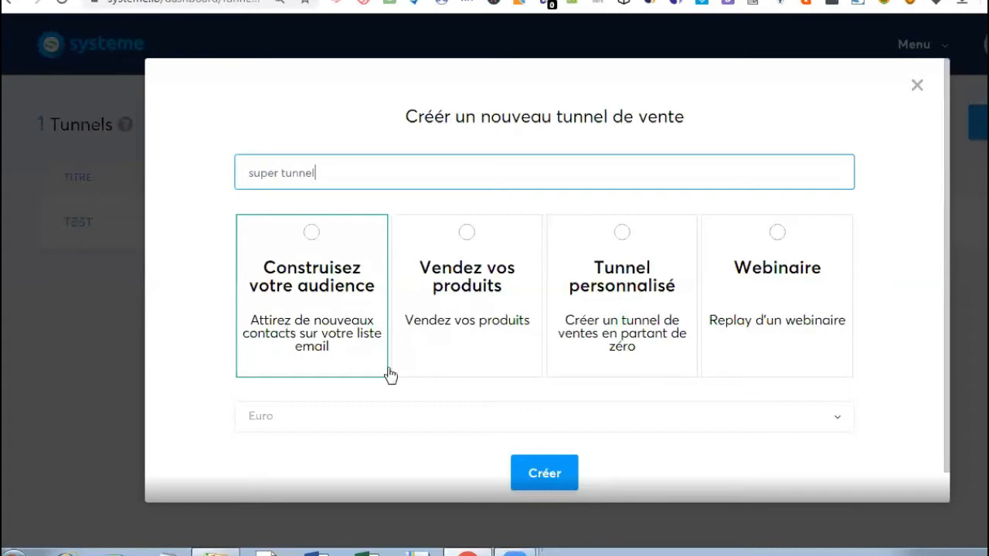
left_click(548, 467)
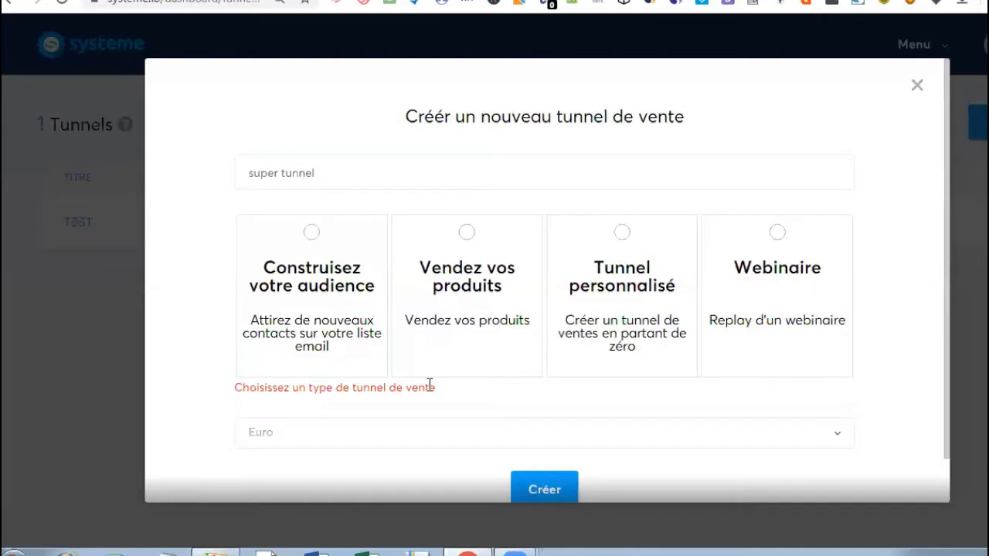
left_click(433, 374)
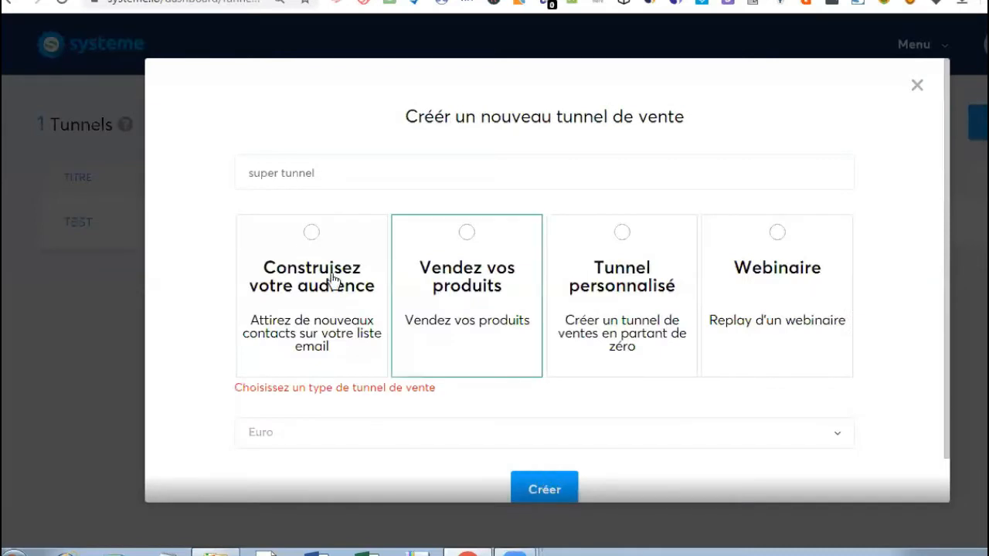
left_click(306, 245)
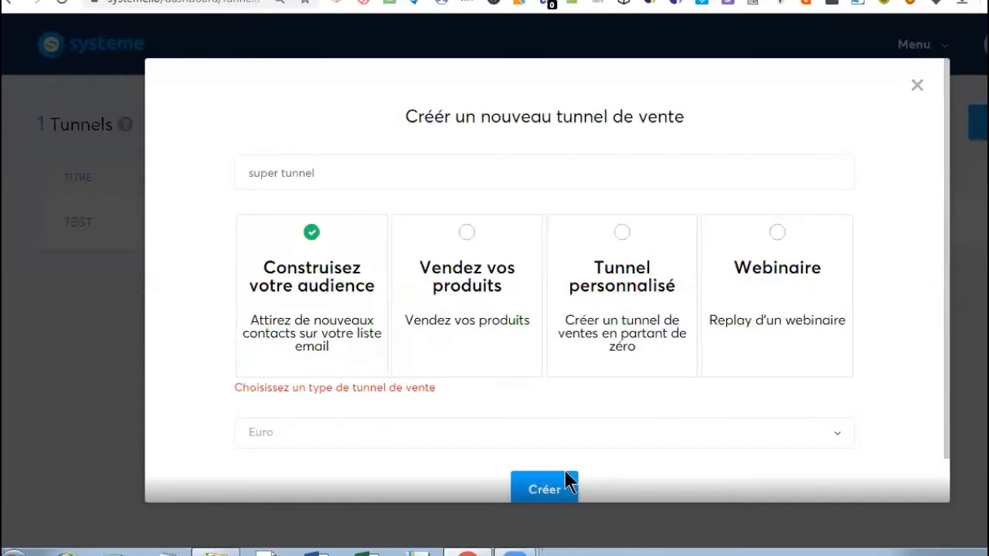
left_click(547, 491)
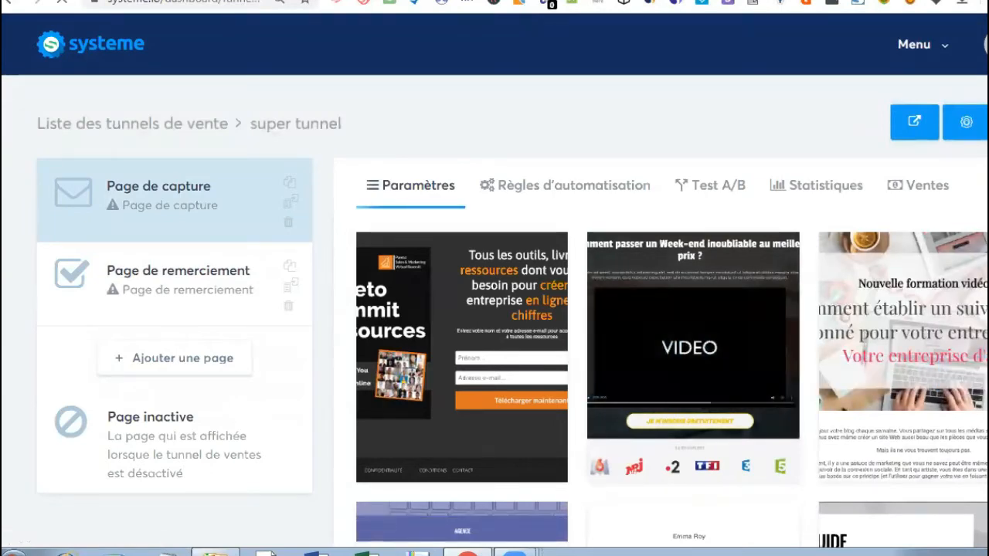
- Scroll through the first capture-page templates in the super tunnel gallery
scroll(495, 309, "down", 3)
scroll(510, 278, "down", 1)
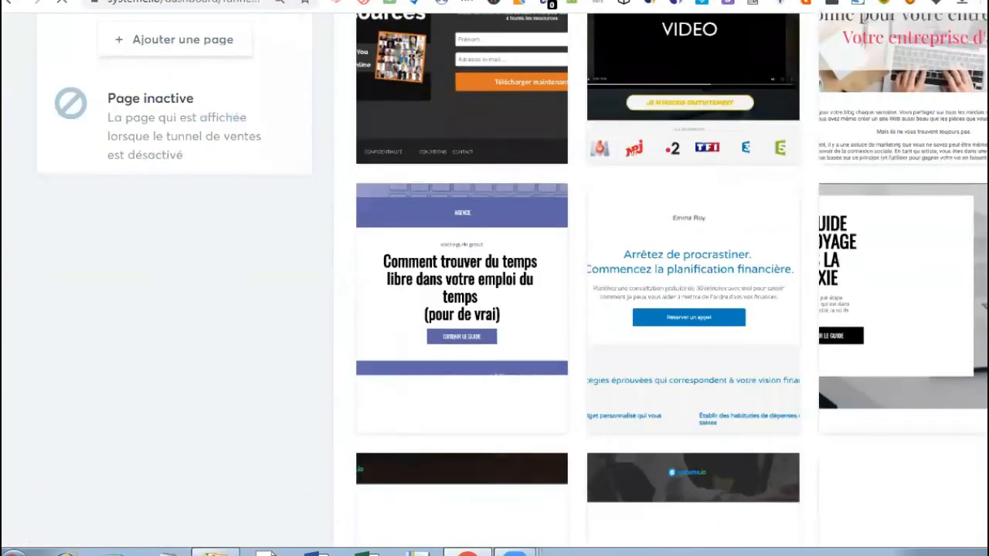
scroll(494, 279, "up", 4)
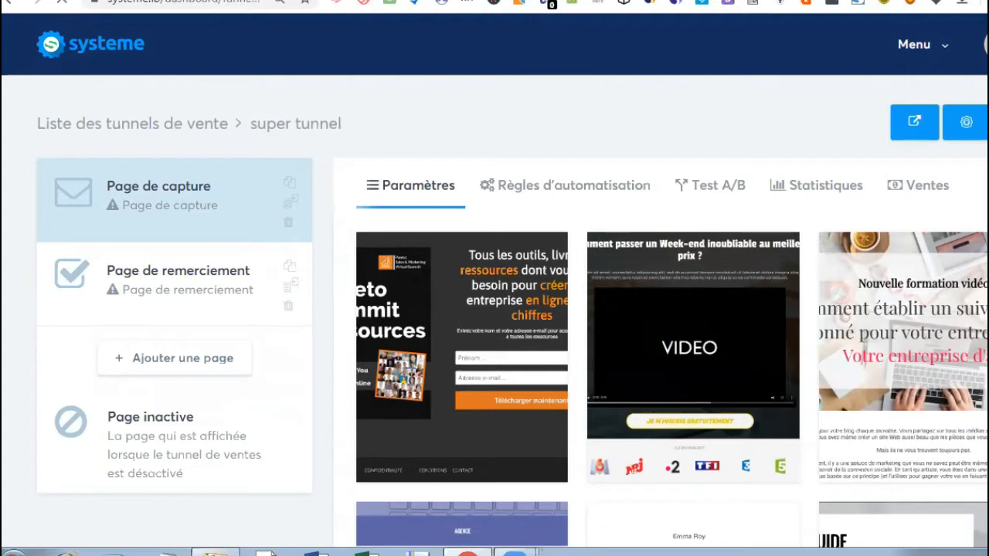
scroll(494, 309, "down", 1)
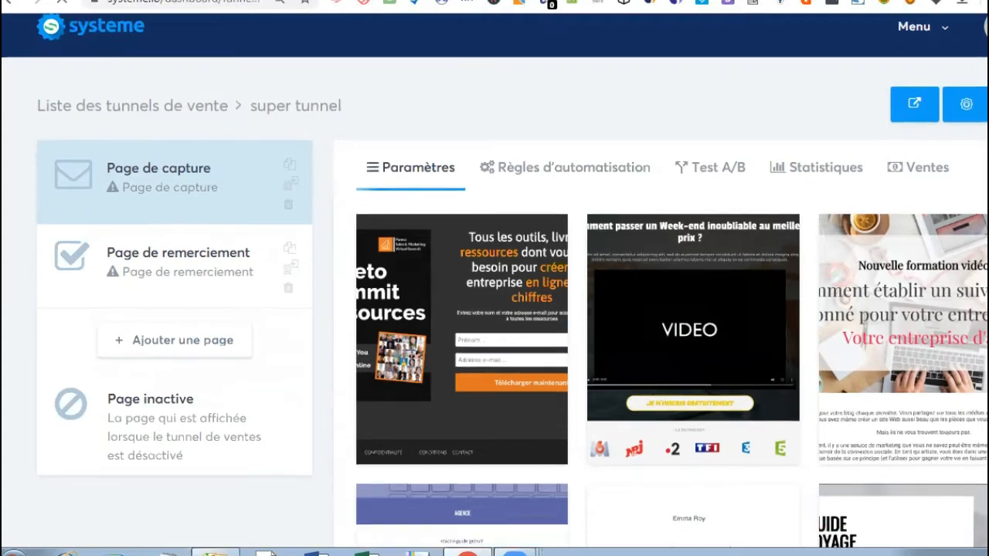
scroll(495, 309, "down", 4)
scroll(495, 309, "down", 3)
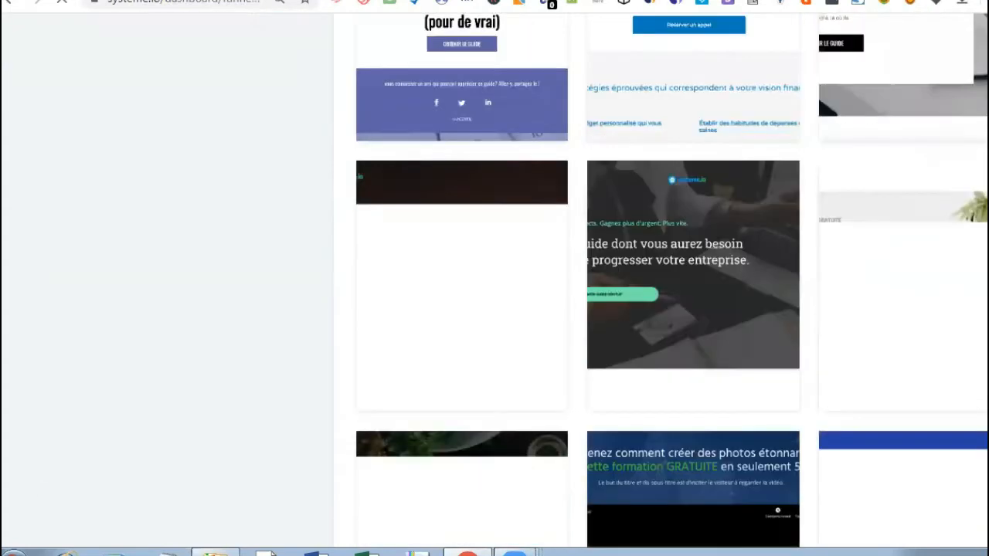
scroll(494, 309, "up", 6)
scroll(494, 309, "up", 2)
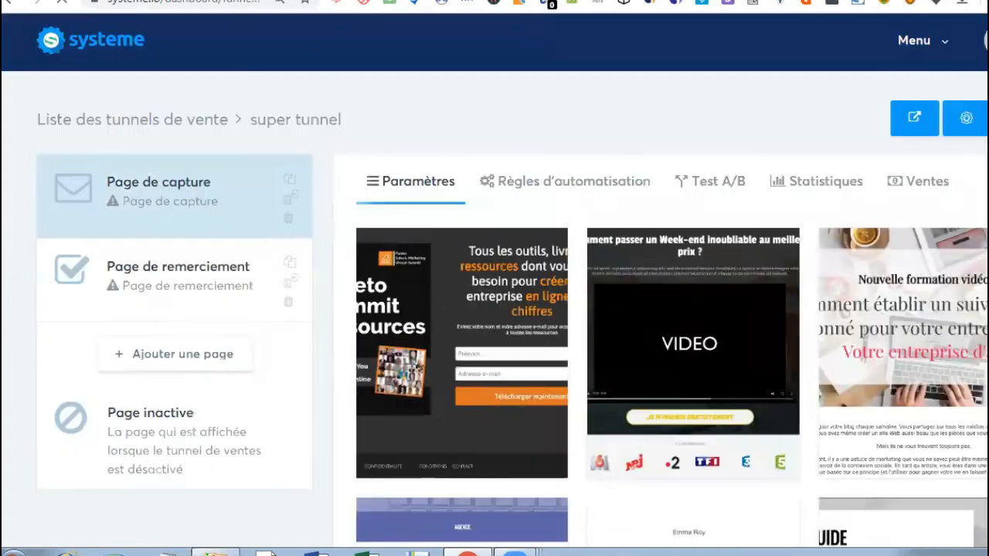
scroll(494, 309, "down", 1)
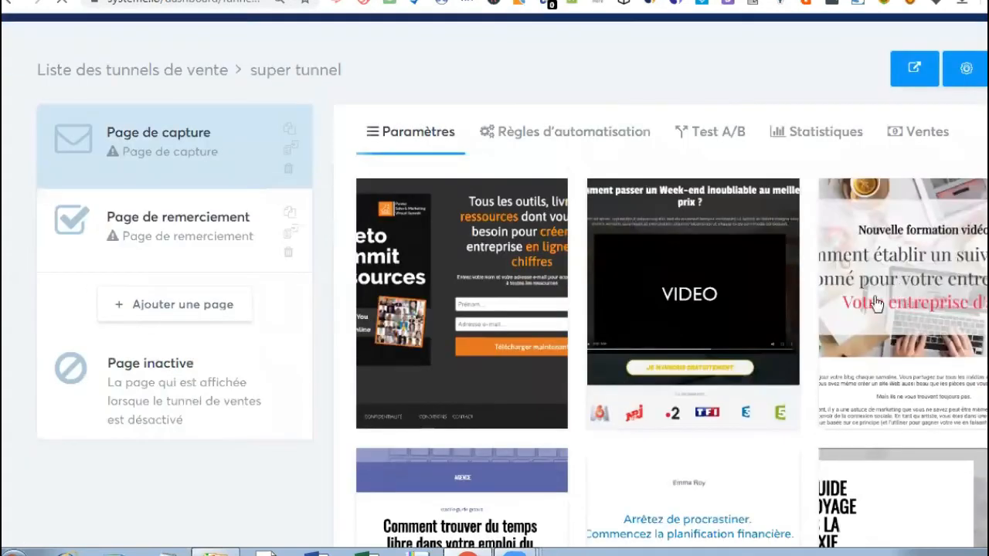
mouse_move(645, 260)
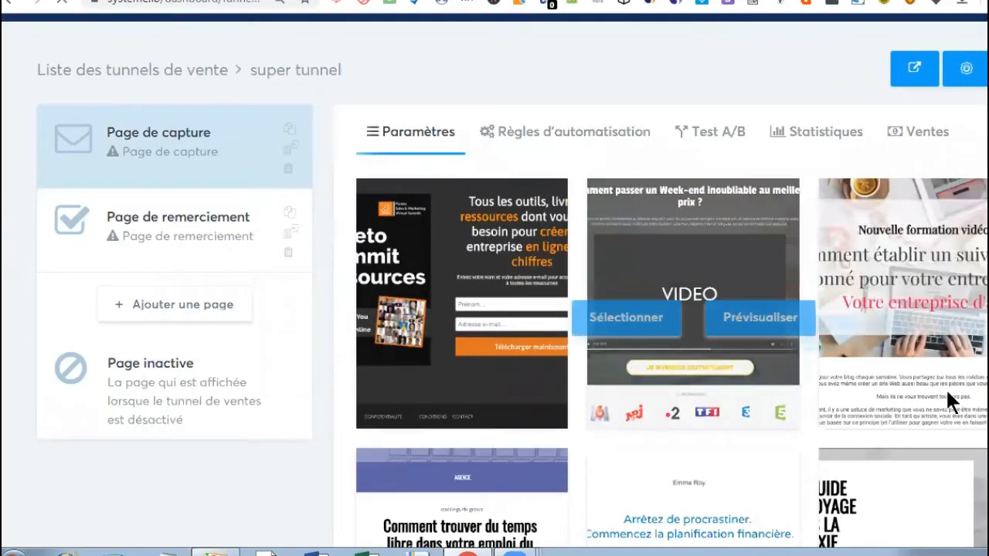
mouse_move(970, 370)
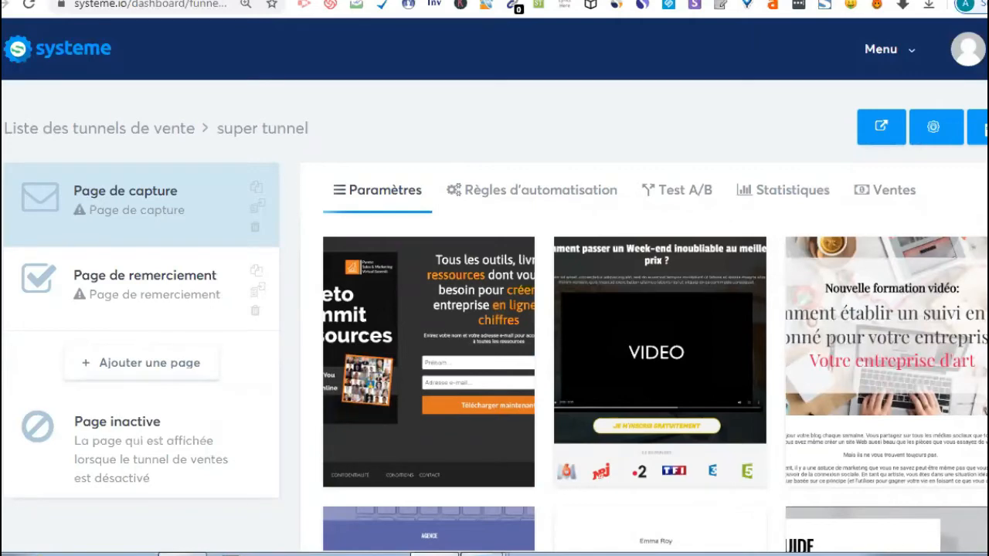
- Browse further down the capture-page template gallery to compare the remaining designs
scroll(792, 399, "down", 4)
scroll(793, 197, "down", 3)
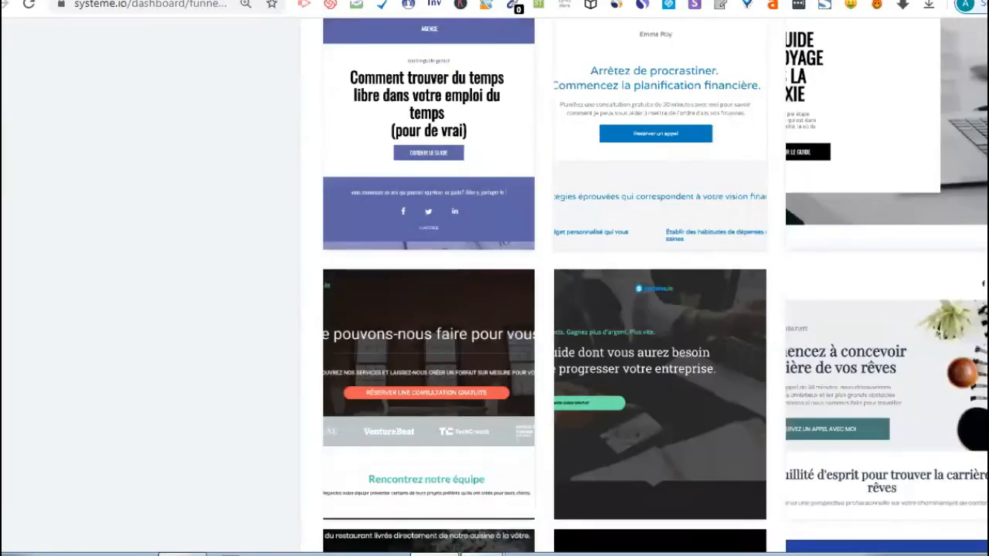
scroll(793, 197, "up", 2)
scroll(793, 287, "down", 1)
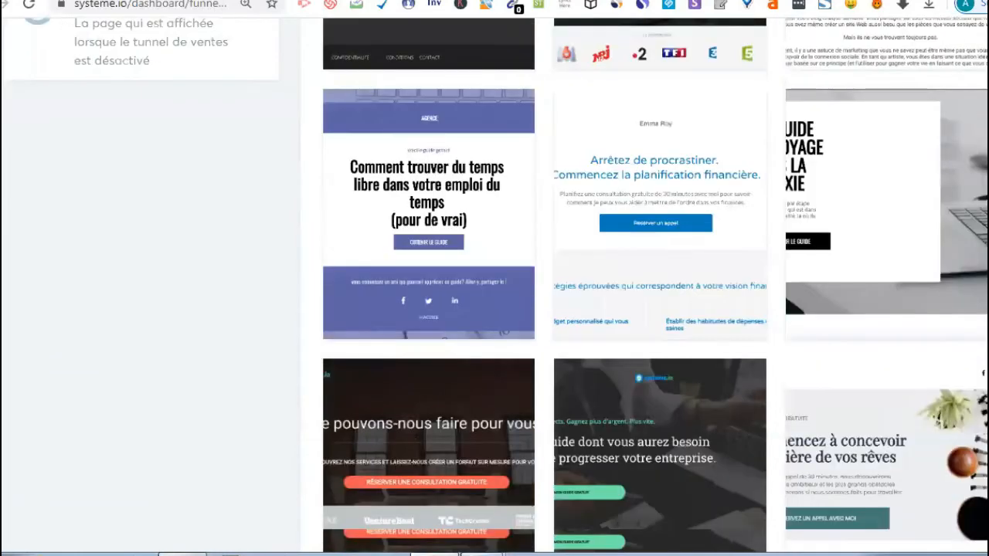
scroll(793, 202, "down", 1)
scroll(793, 485, "up", 4)
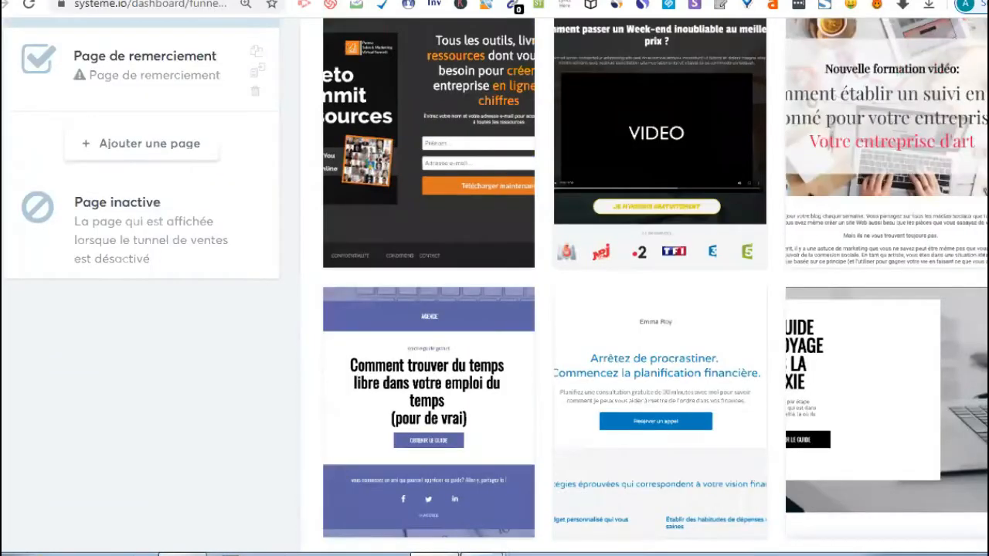
scroll(792, 485, "down", 1)
scroll(655, 285, "down", 5)
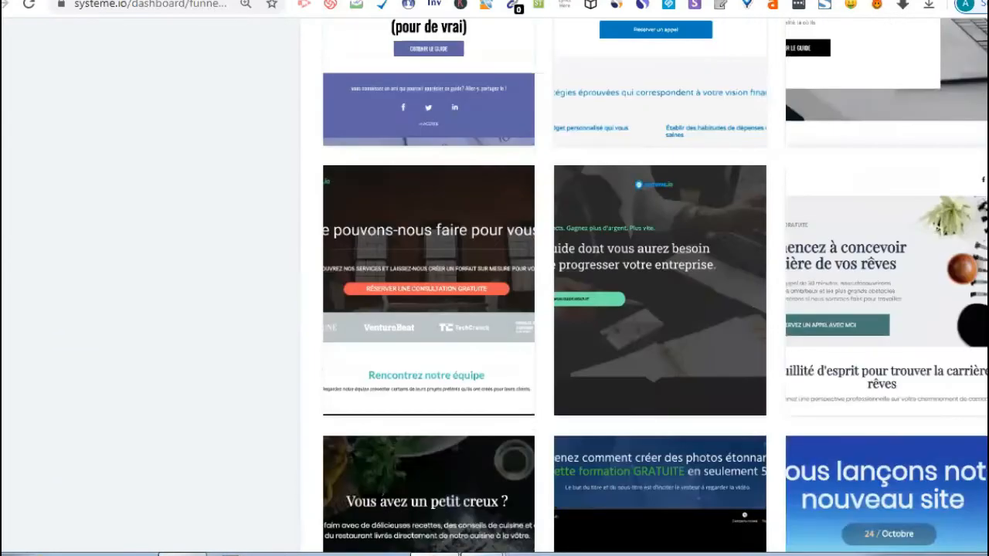
scroll(658, 307, "down", 4)
scroll(658, 307, "down", 8)
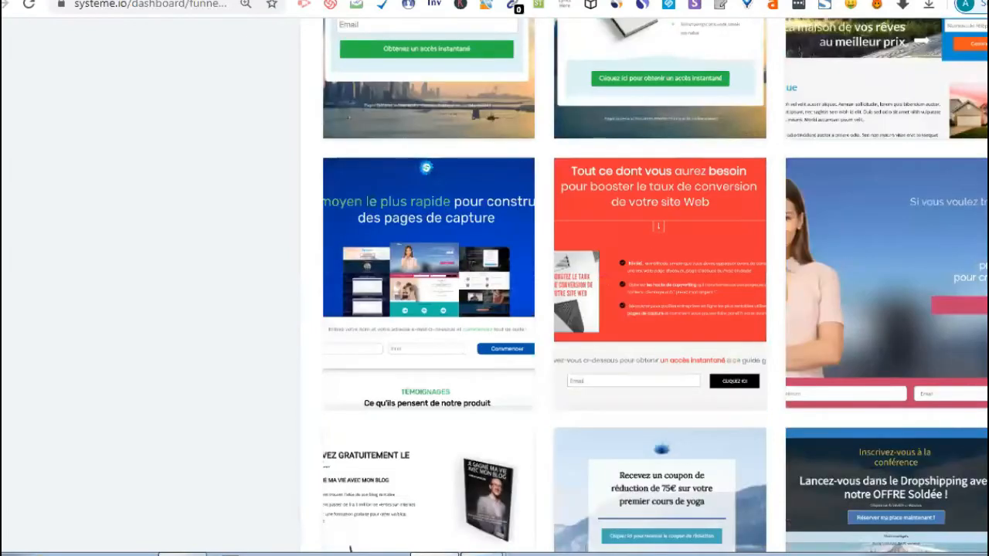
scroll(659, 307, "down", 8)
scroll(659, 306, "down", 2)
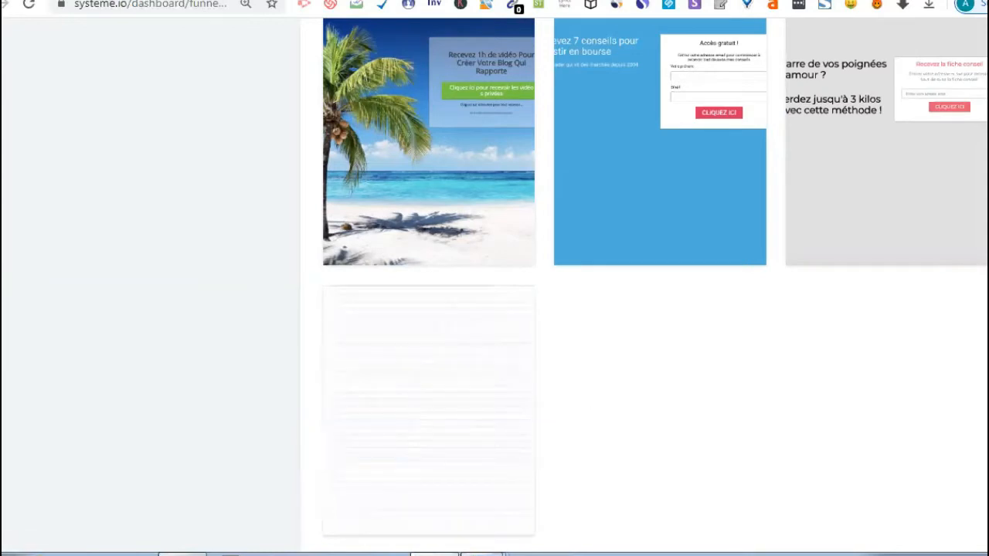
scroll(655, 286, "down", 5)
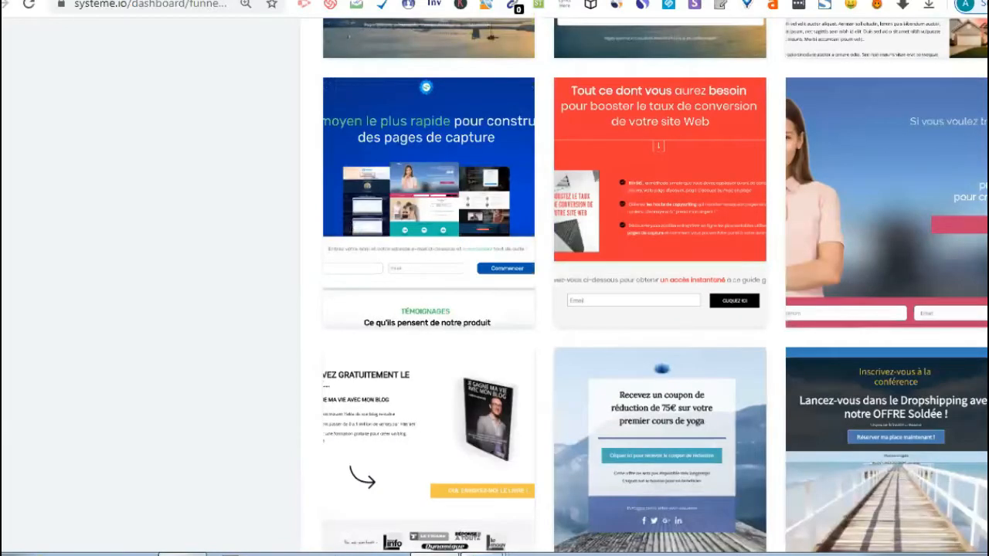
scroll(655, 286, "up", 15)
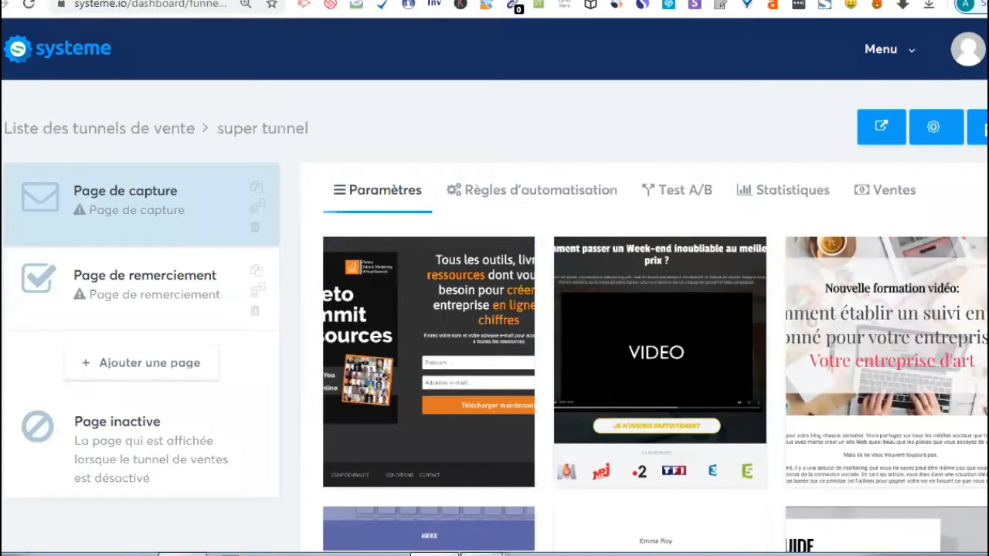
scroll(655, 286, "down", 10)
scroll(655, 286, "down", 6)
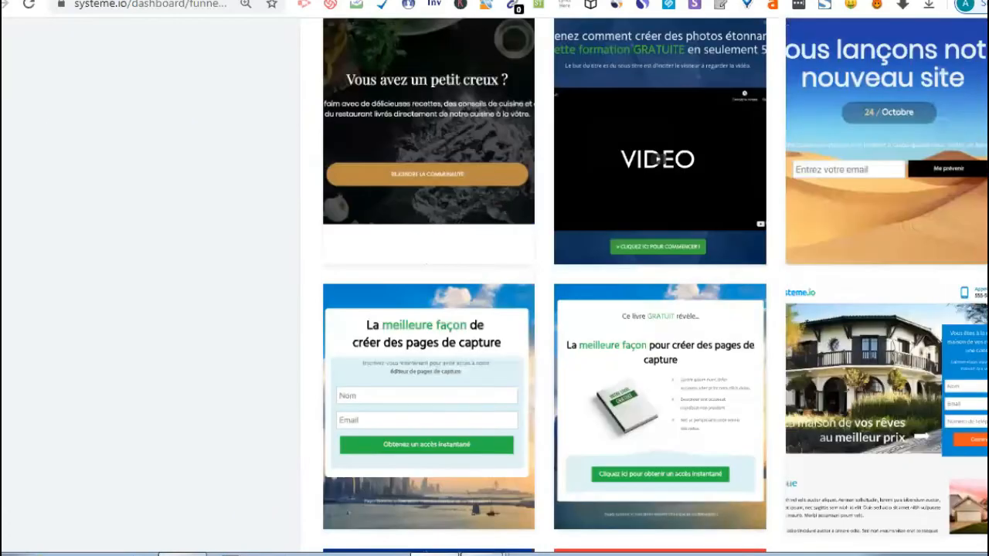
scroll(655, 286, "down", 1)
scroll(655, 285, "down", 4)
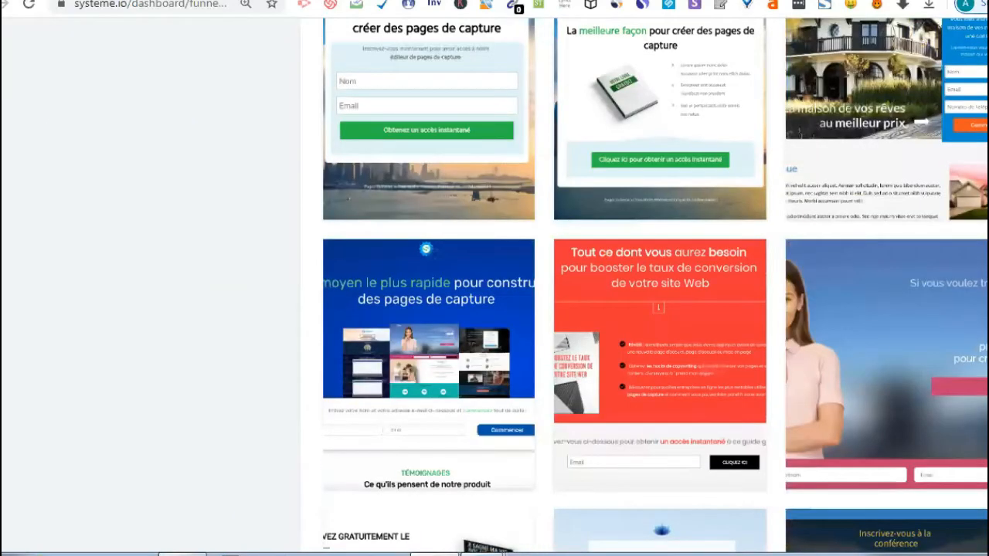
scroll(476, 371, "up", 3)
mouse_move(672, 349)
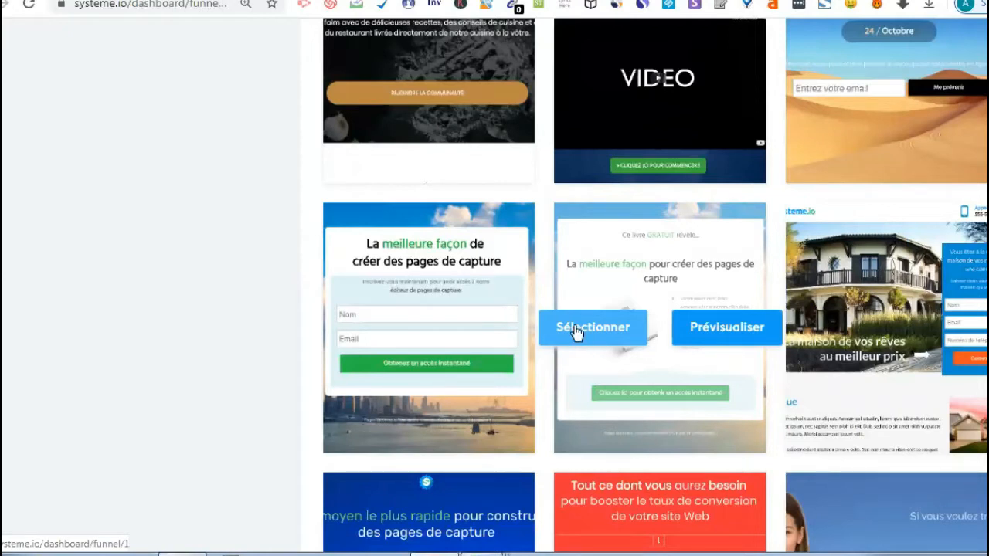
- Apply the 'La meilleure façon pour créer des pages de capture' template and preview the live page
left_click(577, 330)
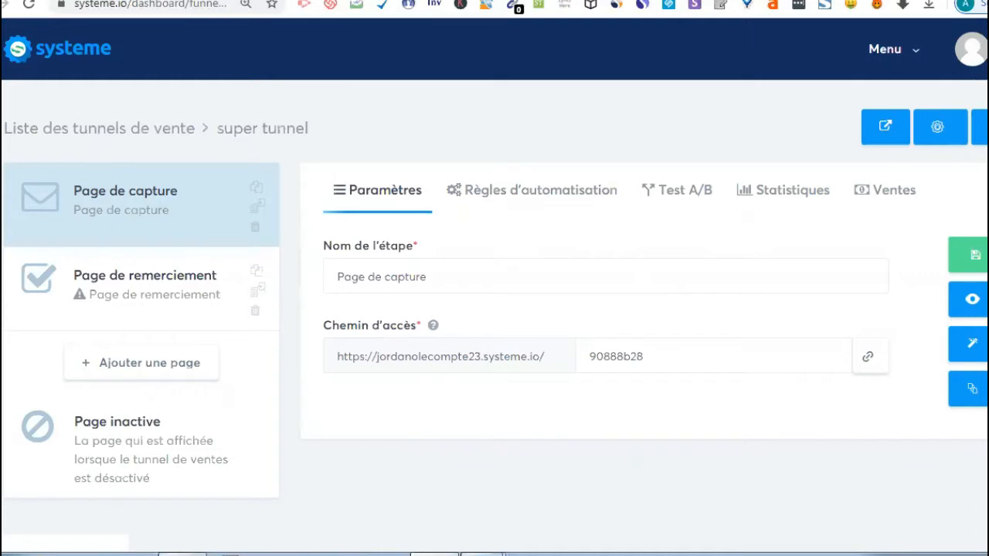
left_click(974, 303)
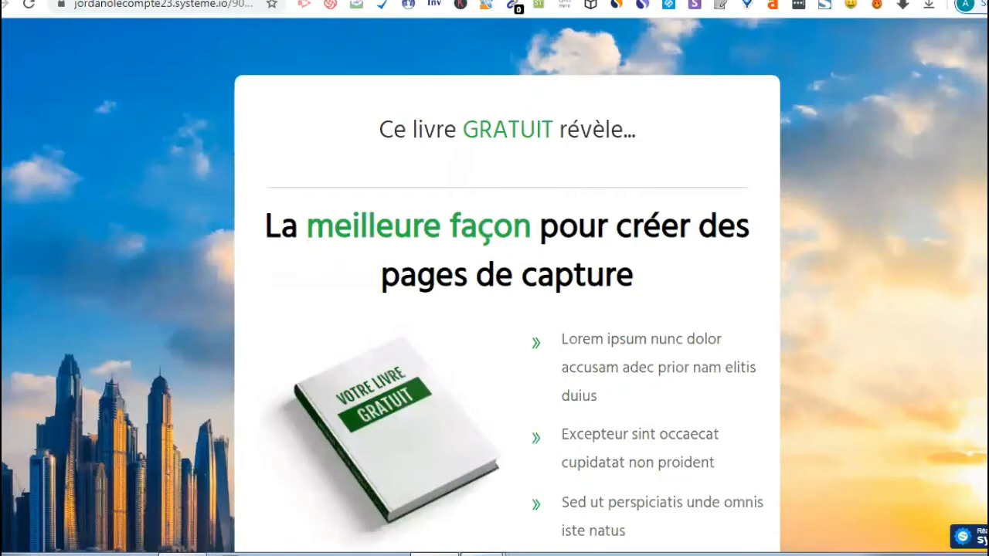
- Scroll through the live preview, then go back to the funnel's Page de capture settings
scroll(507, 309, "down", 1)
scroll(507, 309, "down", 2)
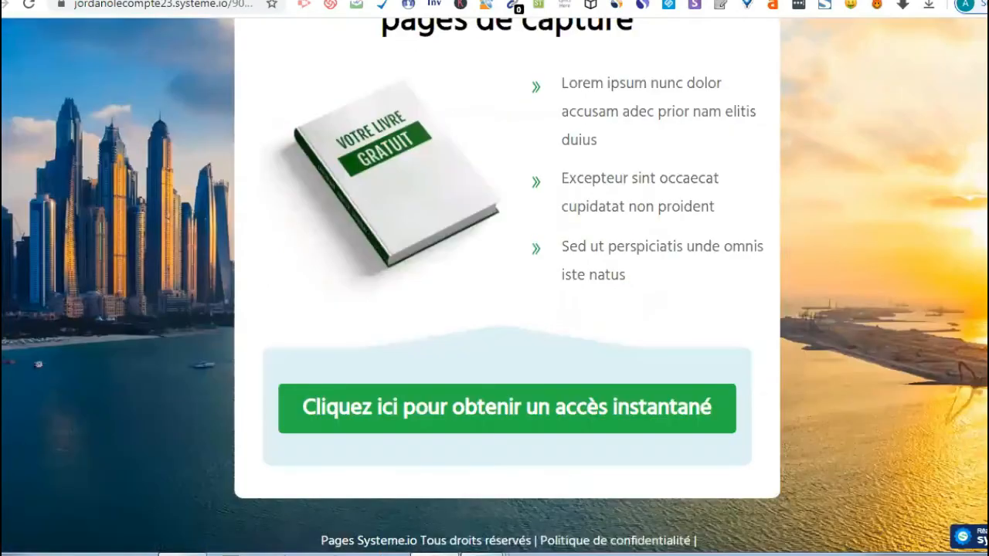
scroll(896, 46, "up", 3)
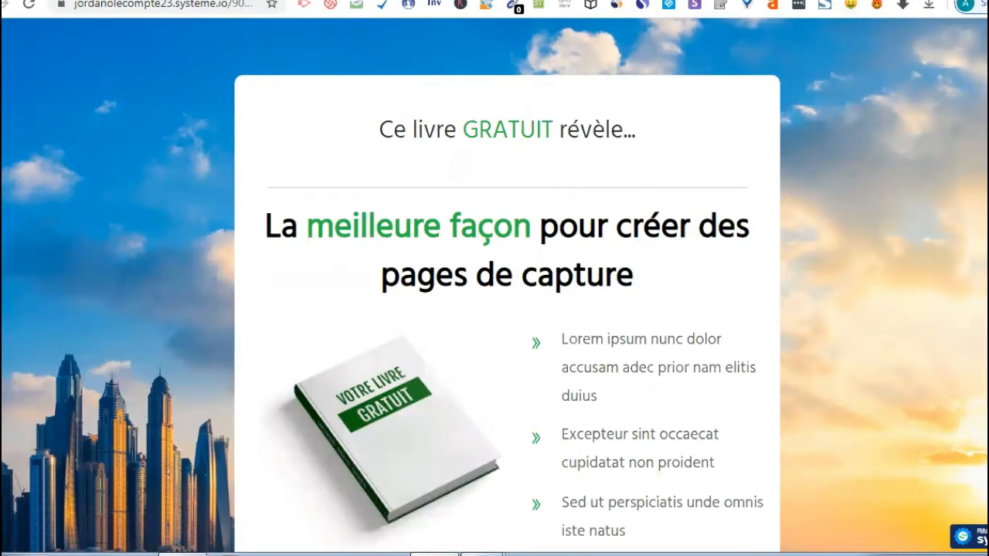
scroll(494, 286, "down", 3)
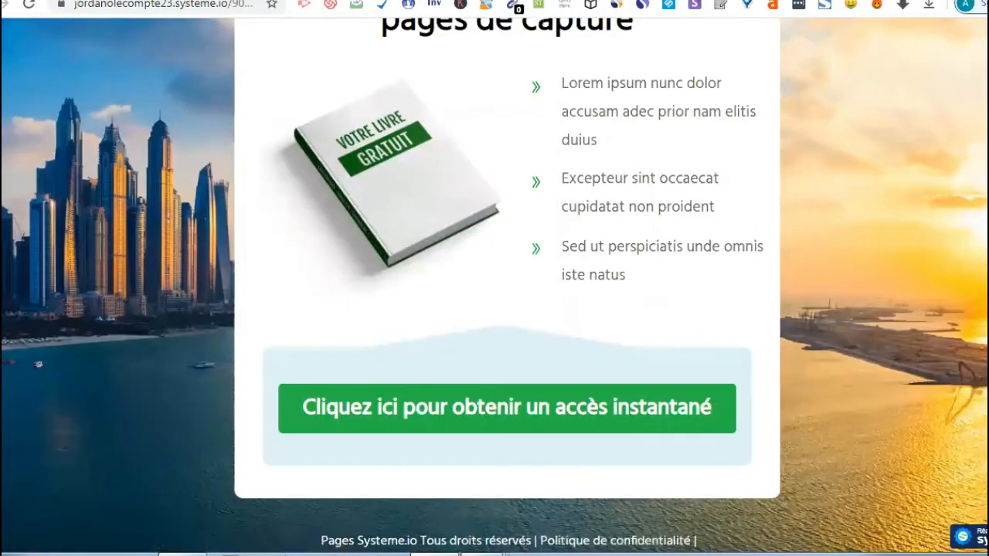
scroll(494, 286, "up", 1)
scroll(495, 286, "up", 3)
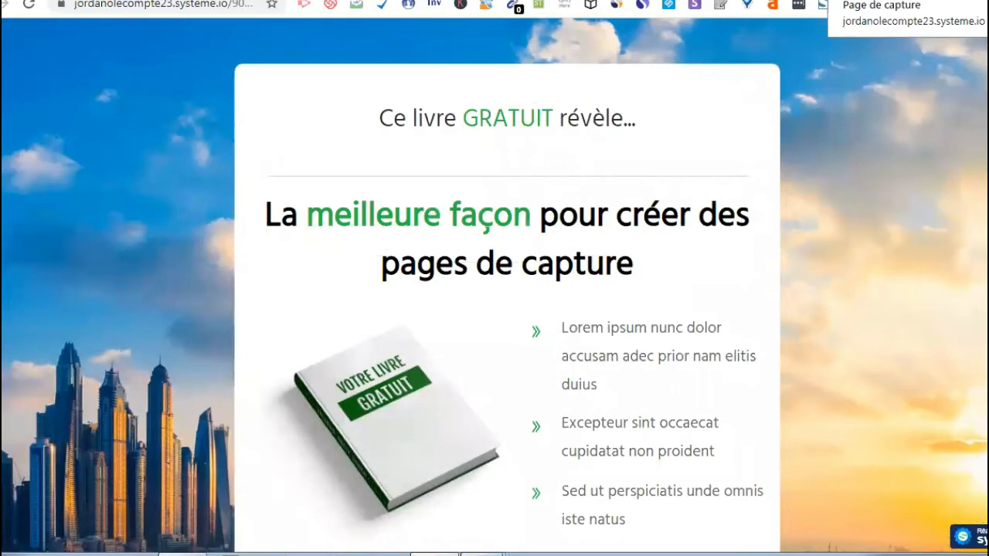
left_click(761, 1)
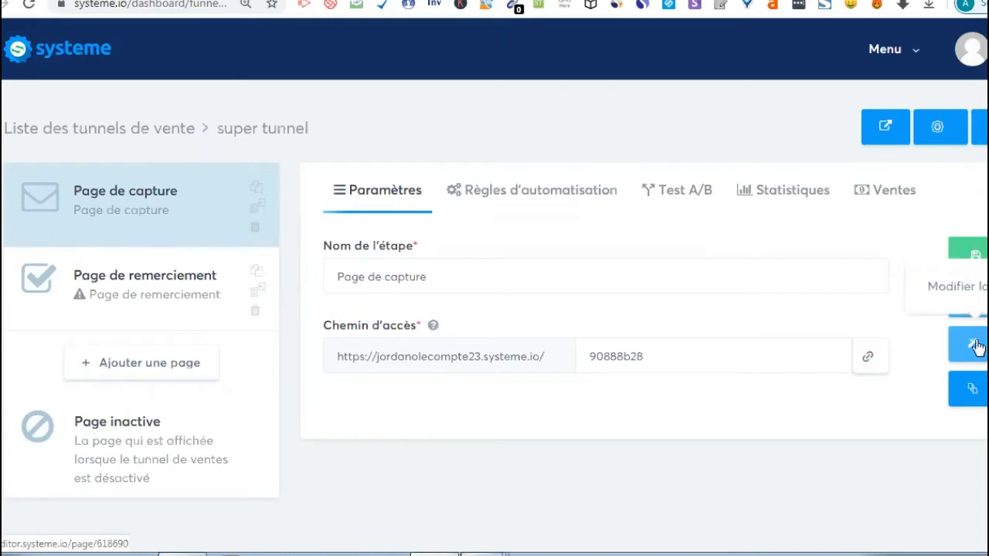
- Open the Page de capture in the editor, dismiss the translation offer, and scroll the canvas
left_click(975, 345)
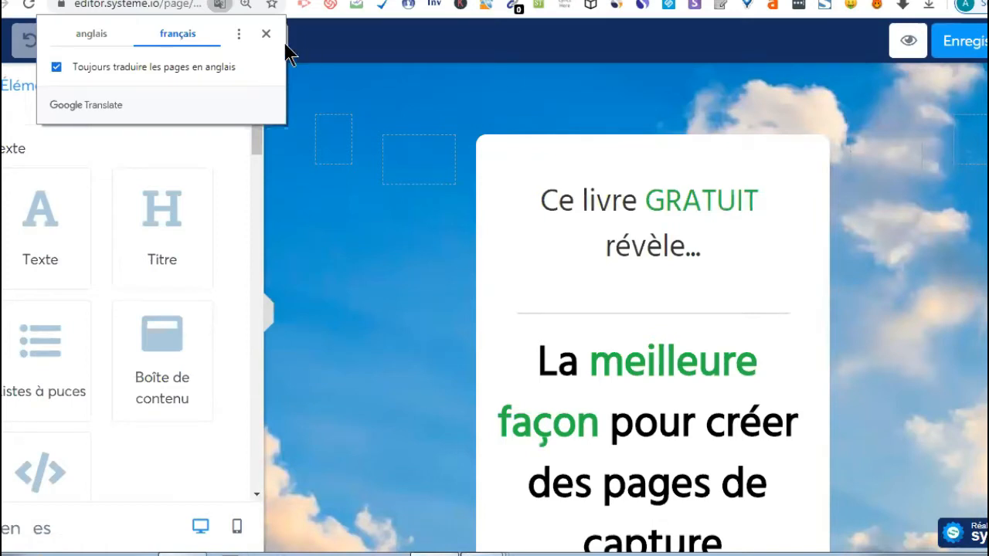
left_click(266, 33)
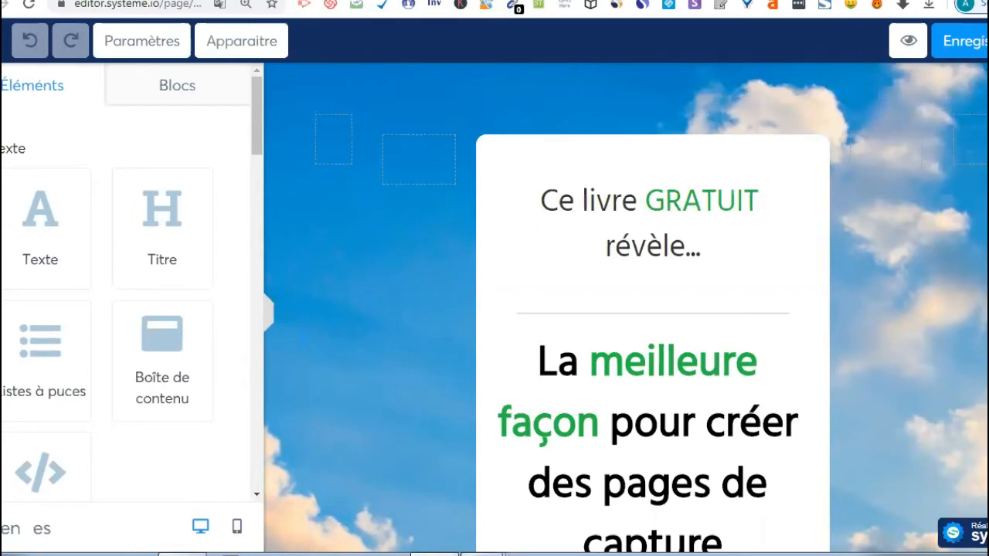
scroll(625, 309, "down", 1)
scroll(626, 309, "down", 5)
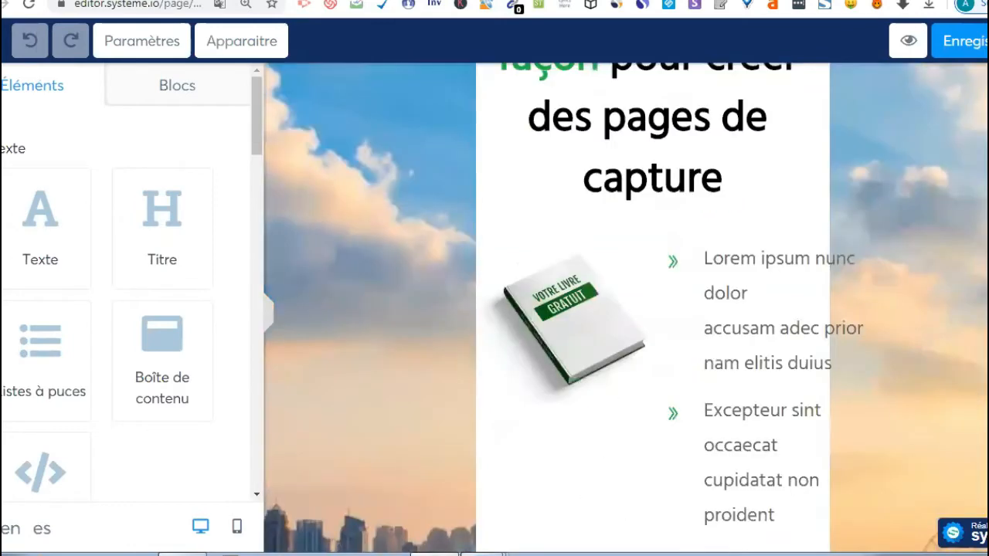
scroll(626, 309, "down", 3)
scroll(626, 309, "down", 5)
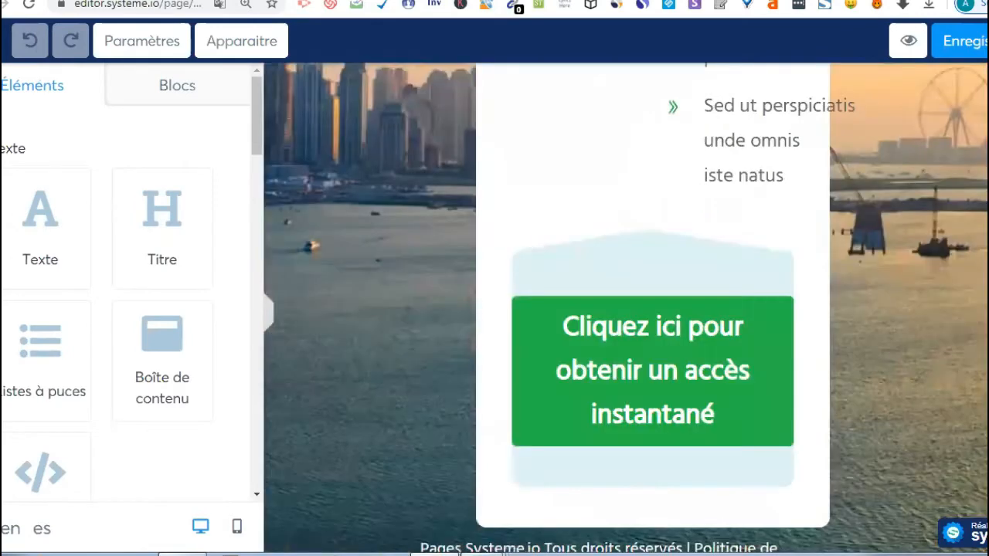
scroll(625, 309, "up", 5)
scroll(625, 309, "up", 6)
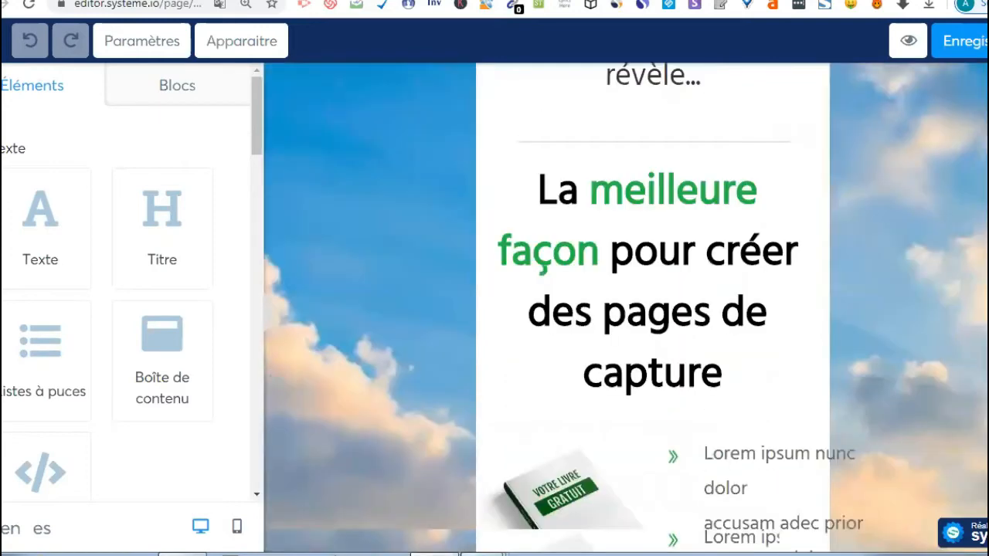
scroll(626, 309, "up", 3)
scroll(626, 309, "down", 2)
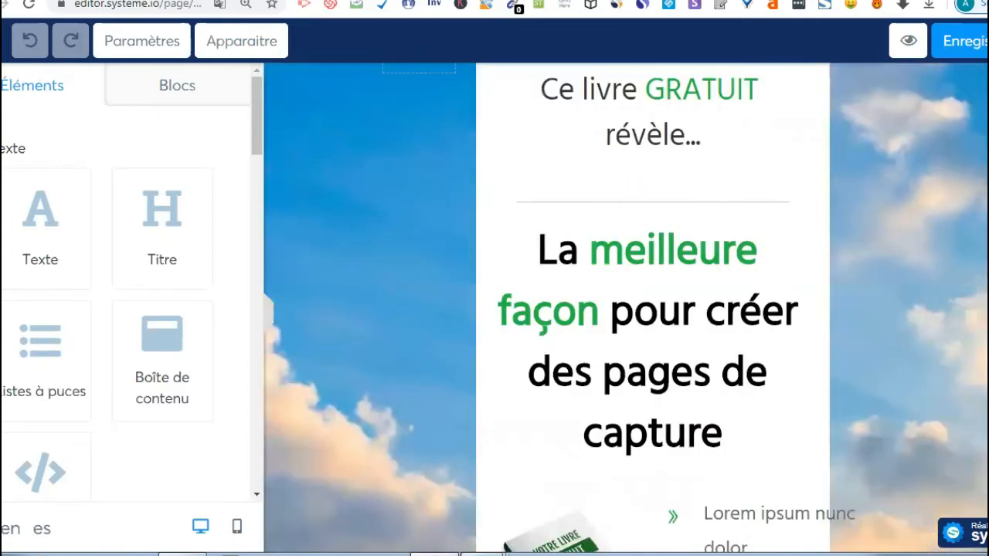
mouse_move(620, 155)
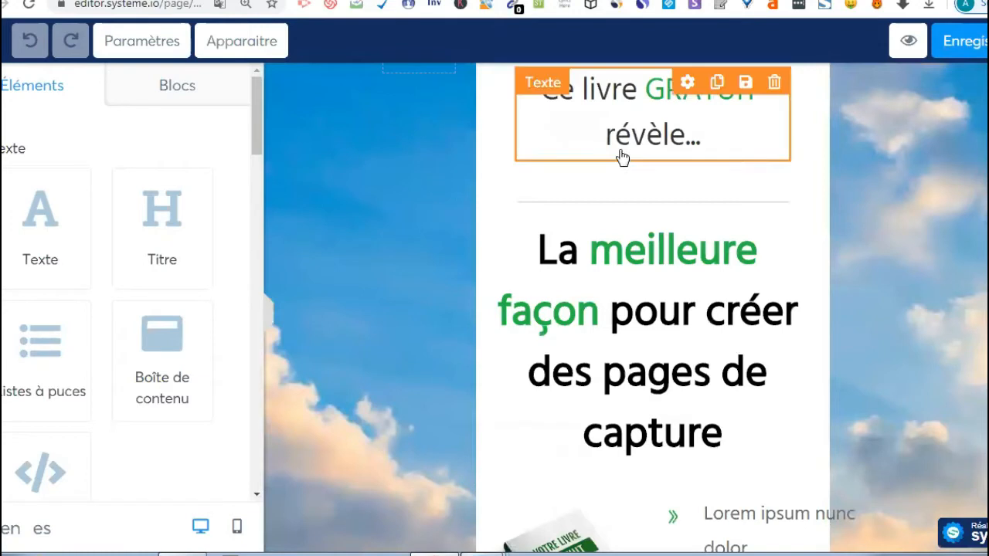
- Edit the top line 'Ce livre GRATUIT révèle…' so it reads 'E-book GRATUIT'
left_click(676, 140)
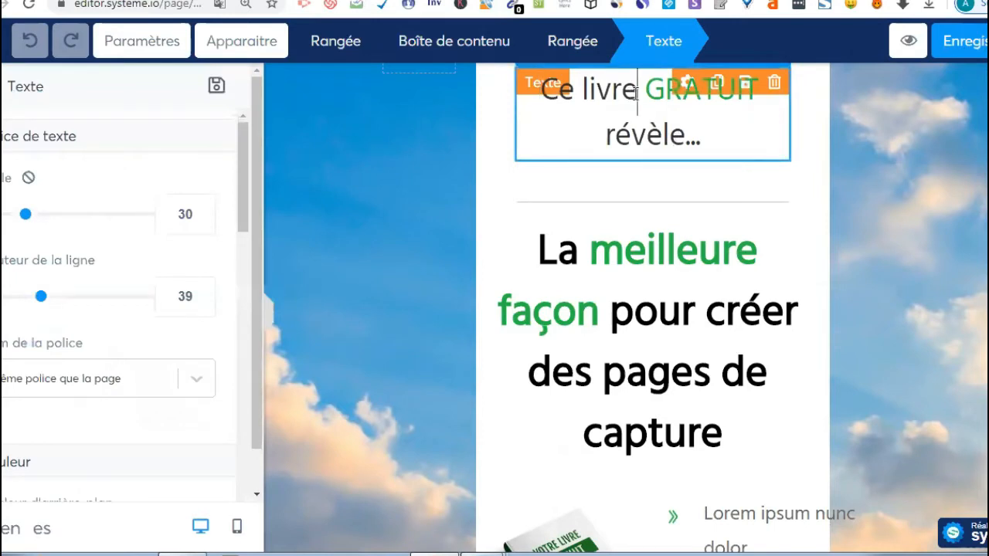
key("BackSpace")
key("BackSpace")
key("BackSpace")
key("BackSpace")
key("BackSpace")
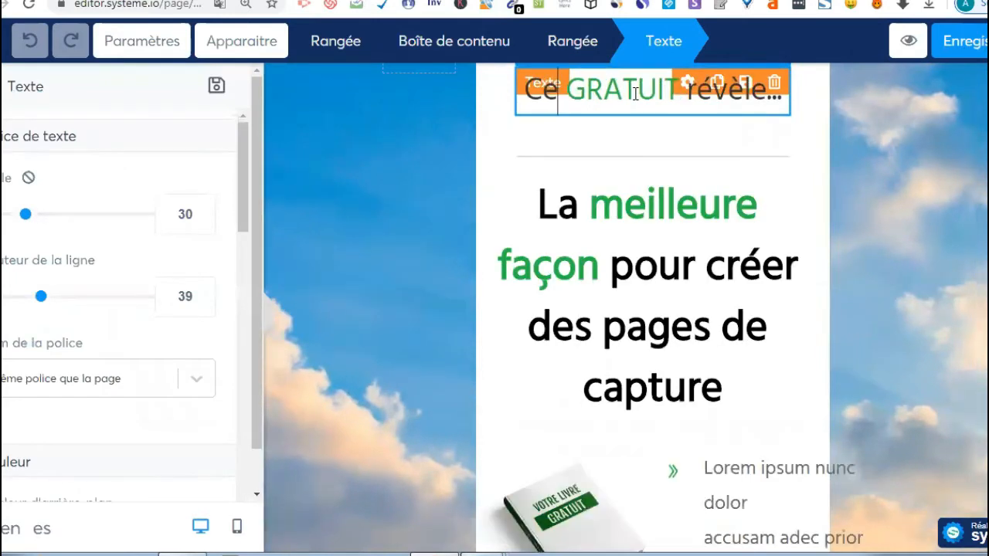
key("BackSpace")
key("BackSpace")
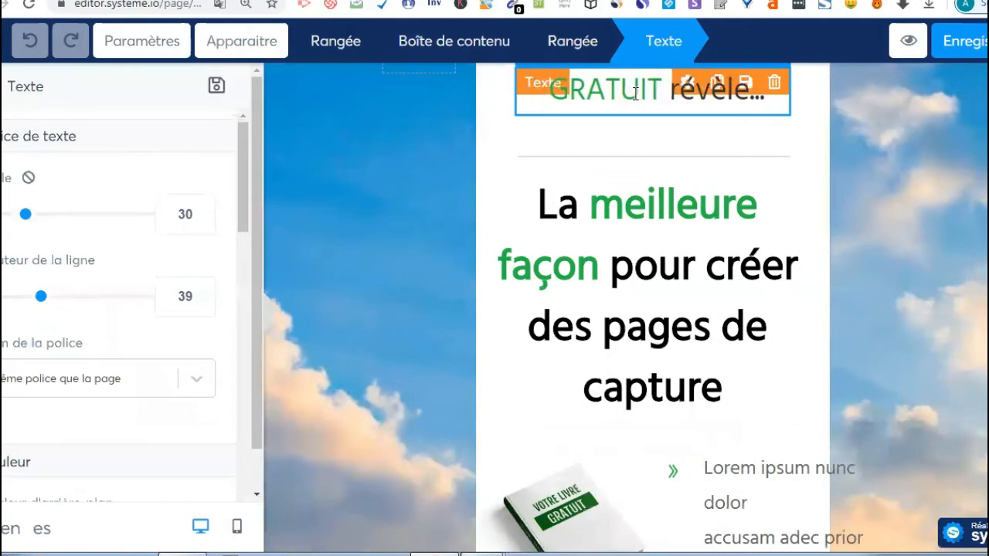
type("e")
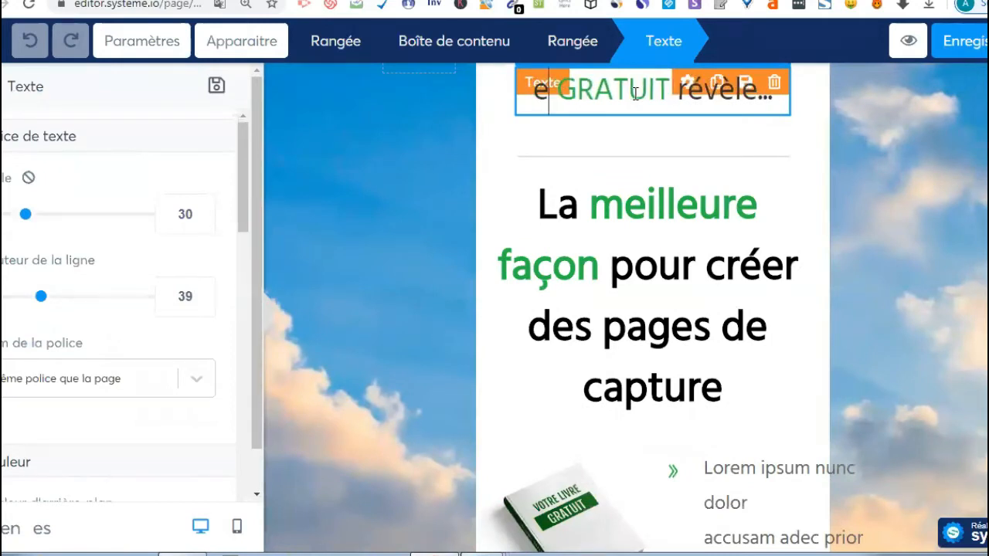
key("BackSpace")
type("E")
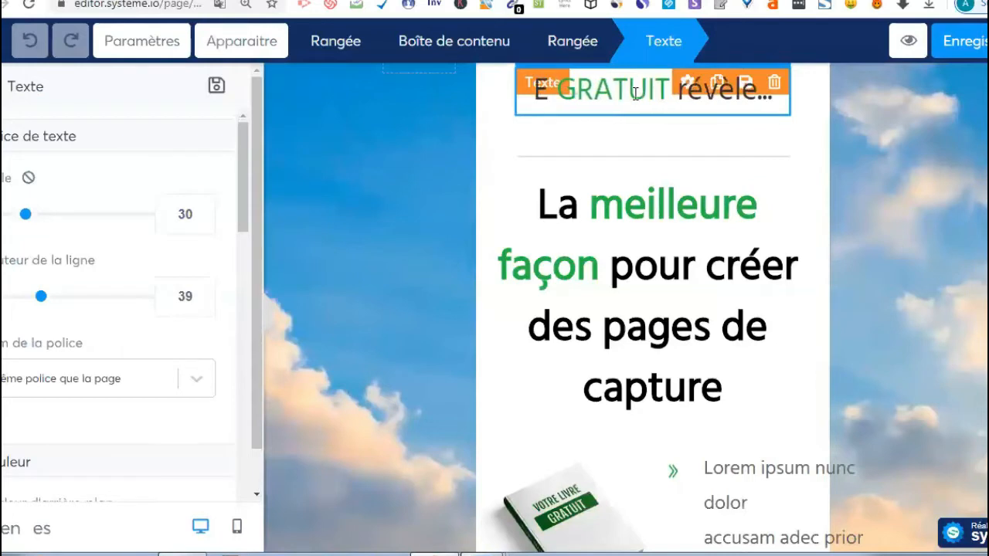
type("-")
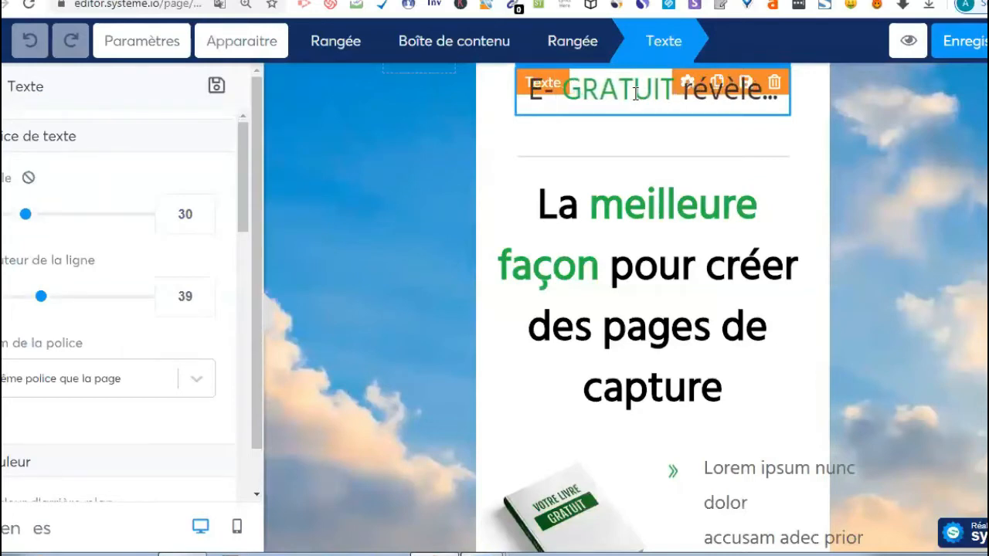
type("boo")
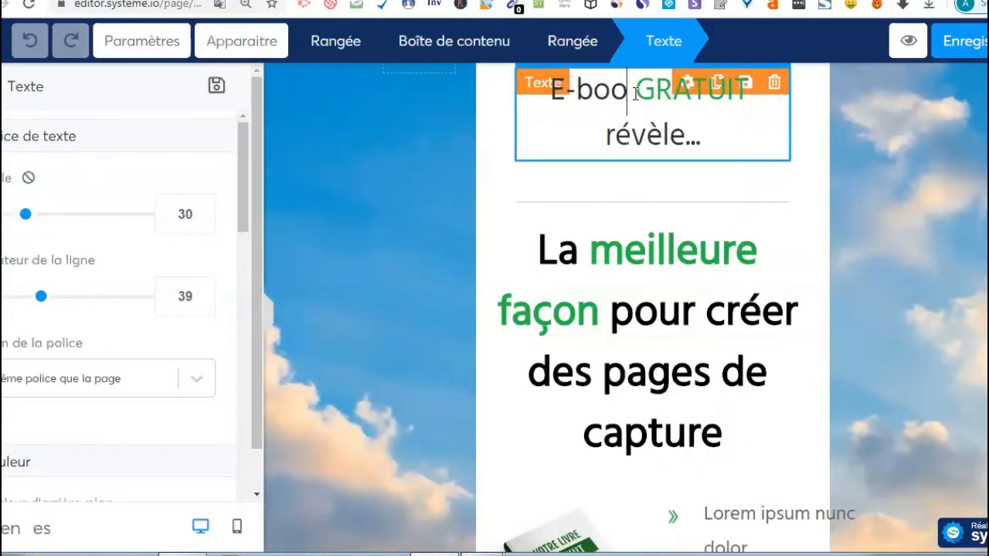
type("k")
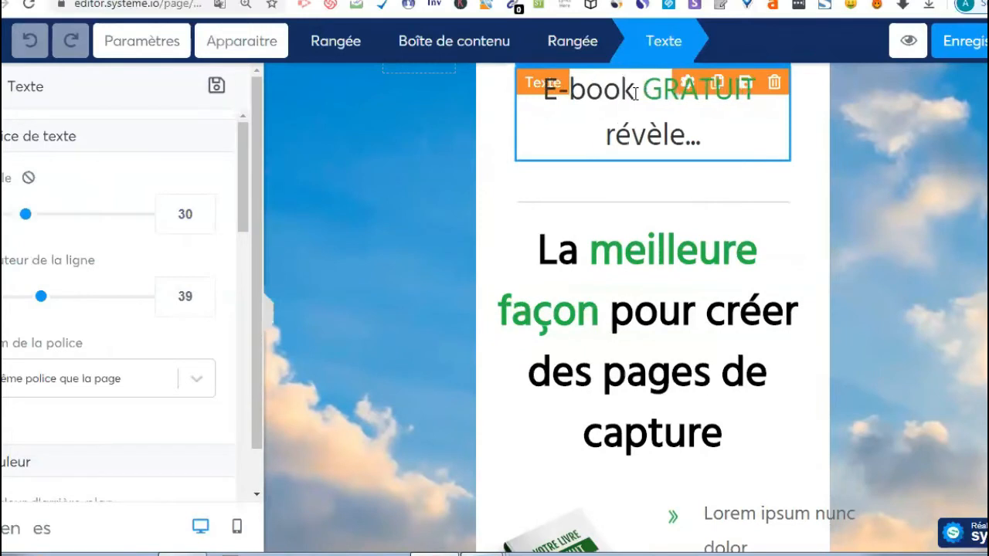
left_click(711, 139)
key("BackSpace")
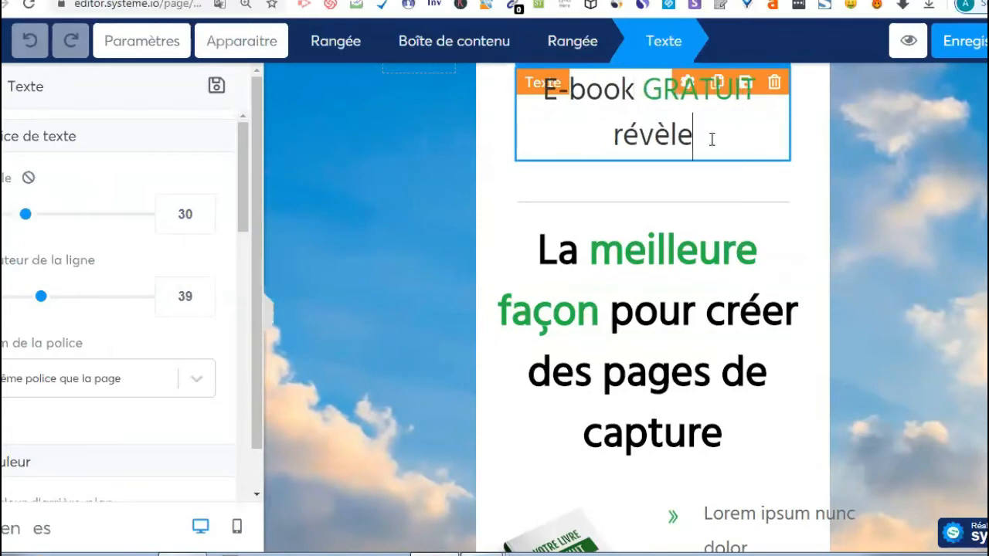
key("BackSpace")
key("BackSpace")
key("BackSpace")
key("BackSpace")
key("BackSpace")
key("BackSpace")
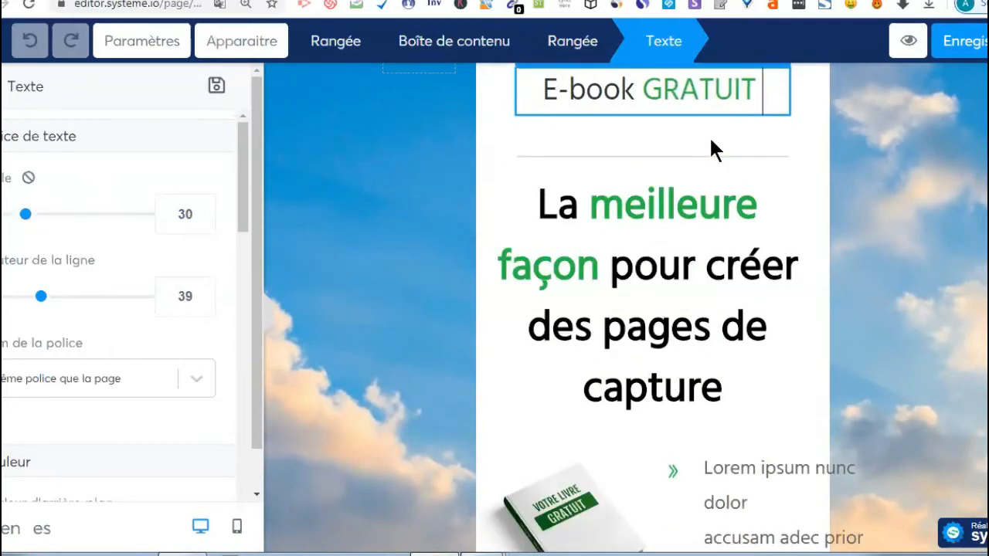
left_click(728, 280)
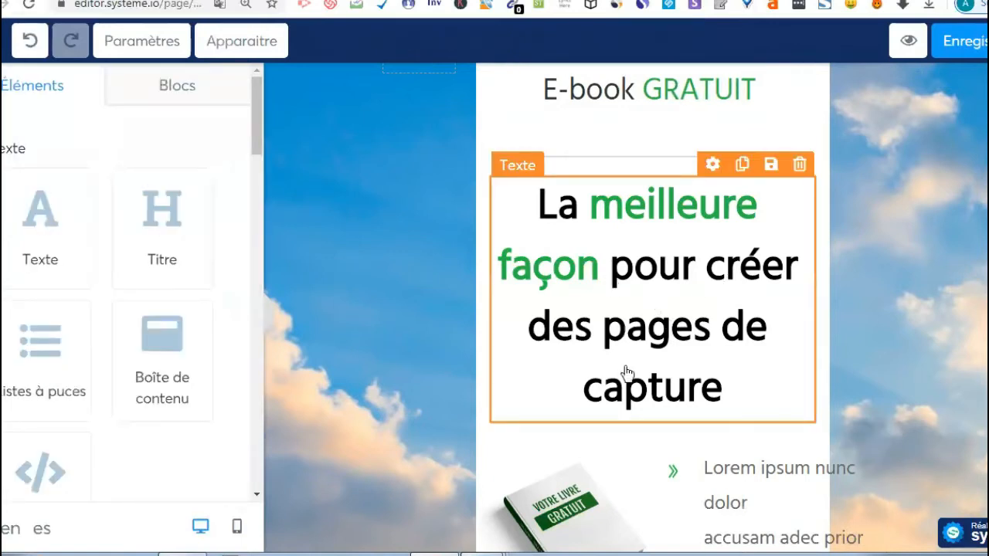
- Replace the 'La meilleure façon…' headline text with 'Récupère ton ebook'
left_click(733, 398)
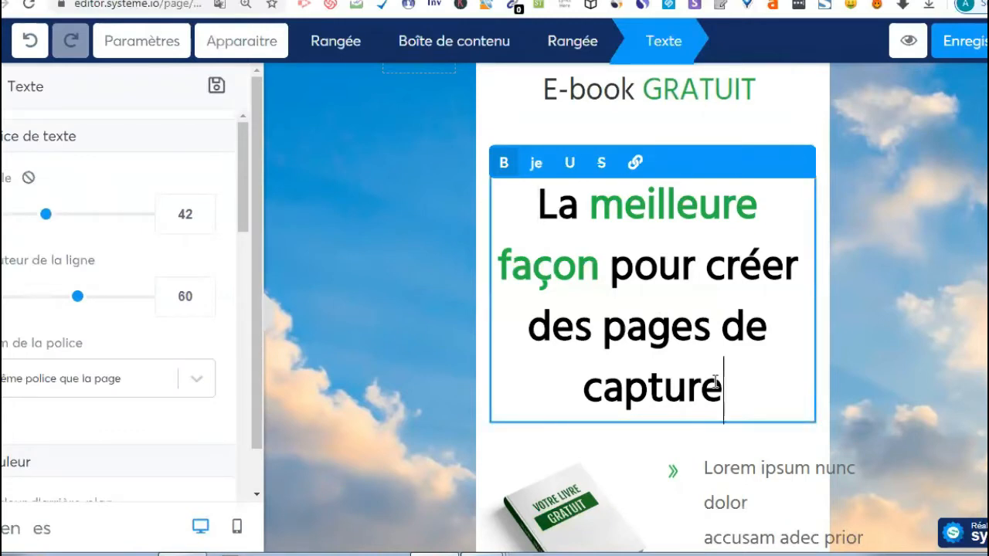
key("BackSpace")
key("BackSpace")
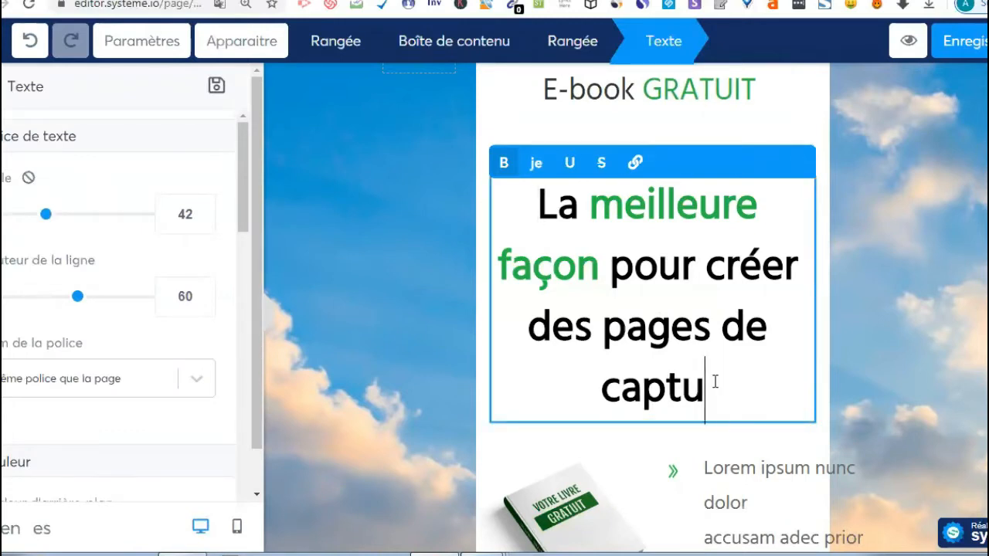
key("BackSpace")
key("BackSpace")
key("BackSpace")
key("BackSpace")
key("BackSpace")
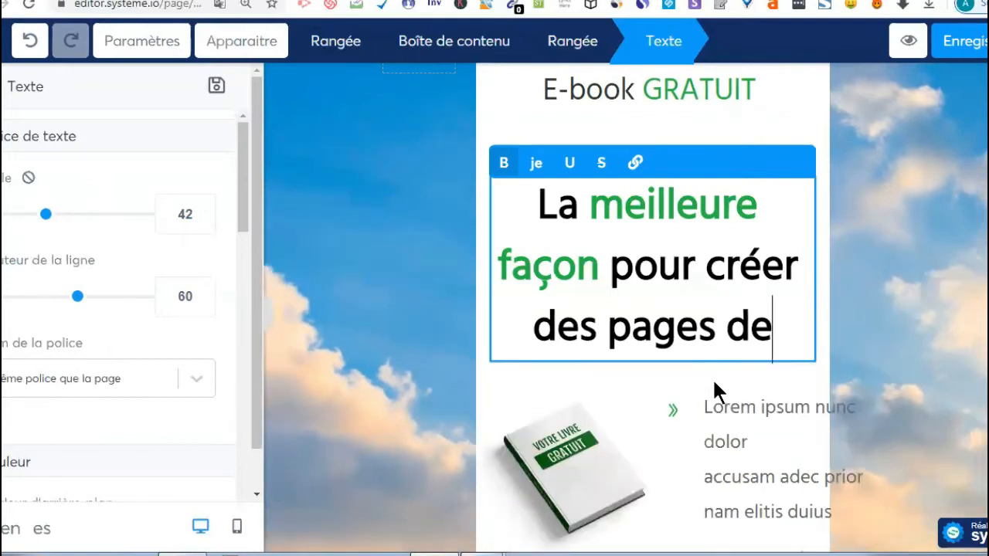
key("BackSpace")
key("BackSpace")
key("BackSpace")
key("BackSpace")
key("BackSpace")
key("BackSpace")
key("BackSpace")
key("BackSpace")
key("BackSpace")
key("BackSpace")
key("BackSpace")
key("BackSpace")
key("BackSpace")
key("BackSpace")
key("BackSpace")
key("BackSpace")
key("BackSpace")
key("BackSpace")
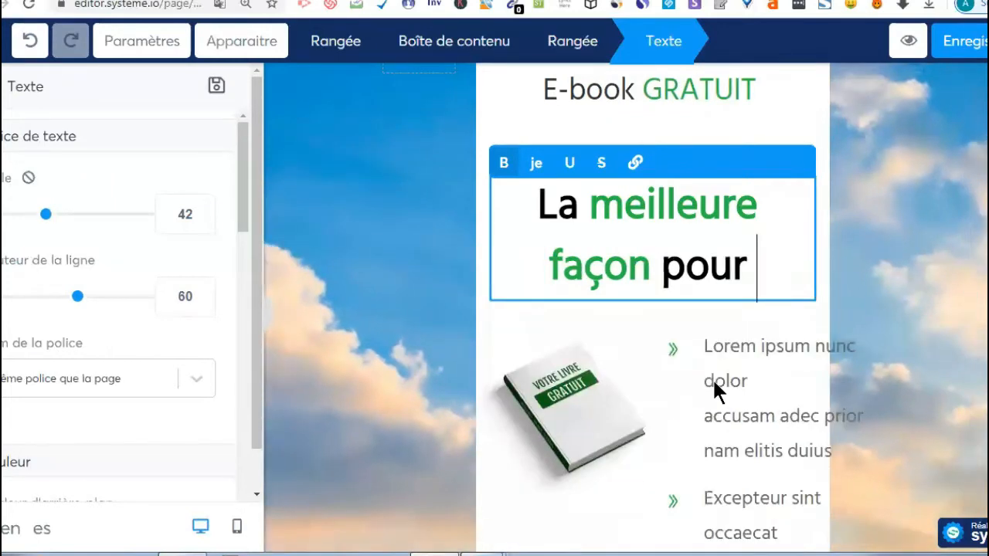
key("BackSpace")
key("BackSpace")
key("BackSpace")
key("BackSpace")
key("BackSpace")
key("BackSpace")
key("BackSpace")
key("BackSpace")
key("BackSpace")
key("BackSpace")
key("BackSpace")
key("BackSpace")
key("BackSpace")
key("BackSpace")
key("BackSpace")
key("BackSpace")
key("BackSpace")
key("BackSpace")
key("BackSpace")
key("BackSpace")
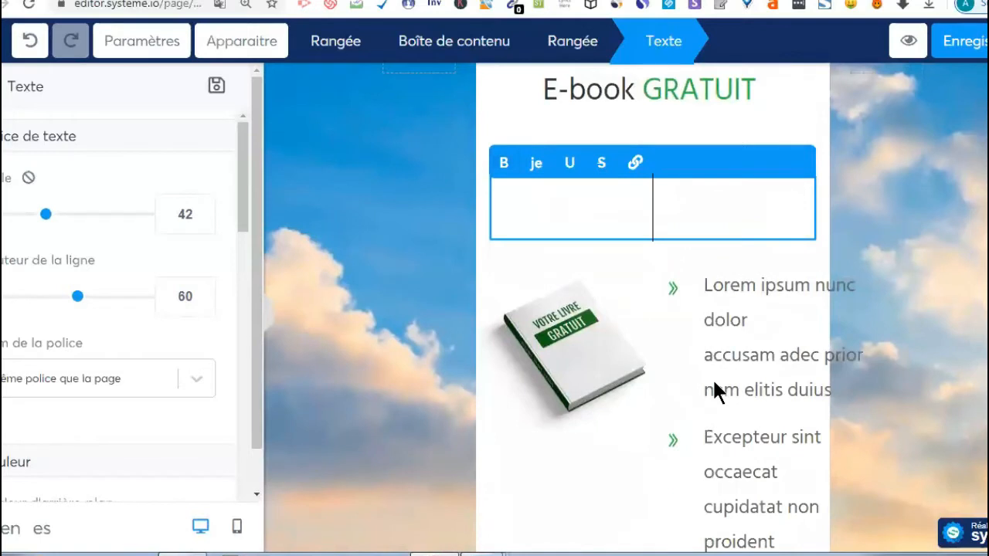
type("r")
key("BackSpace")
type("T")
key("BackSpace")
type("R")
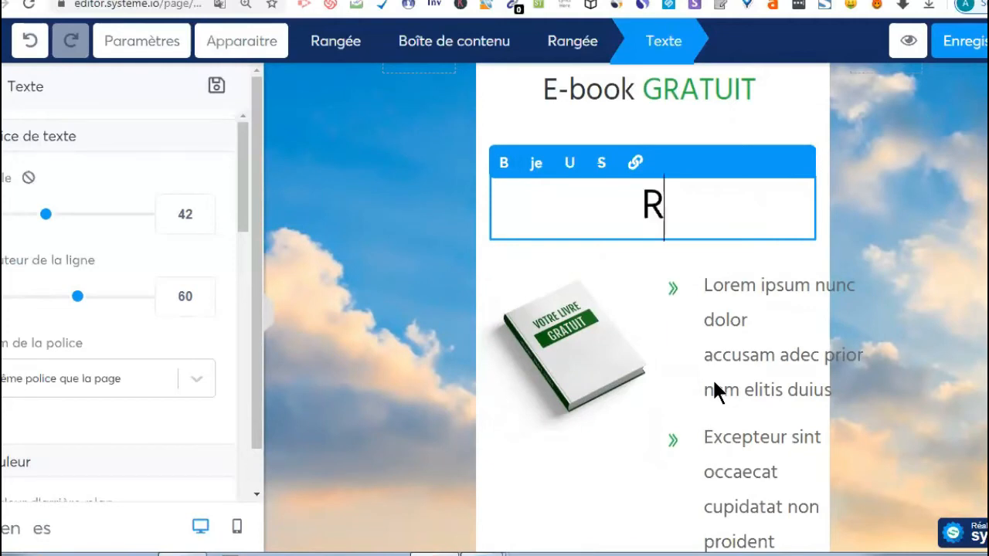
type("é")
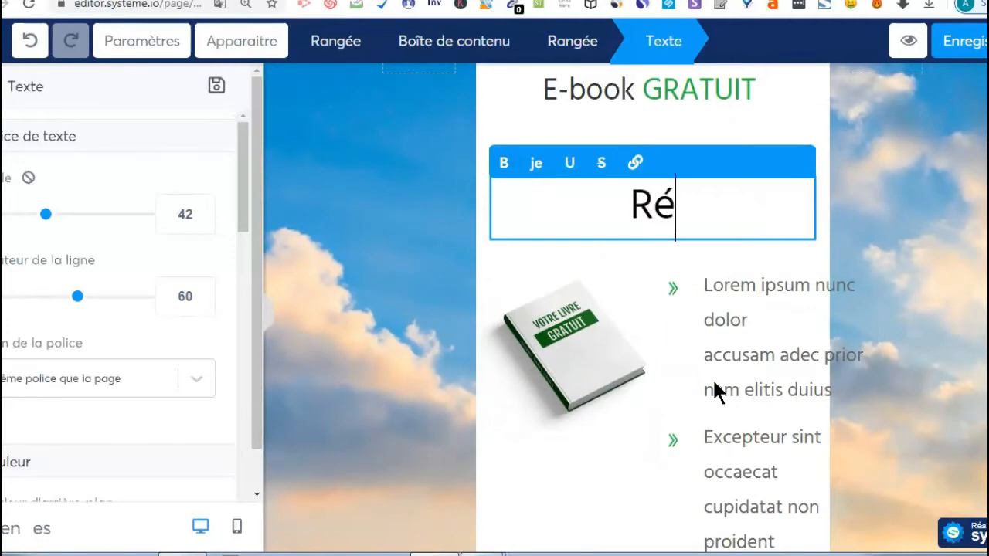
type("cup")
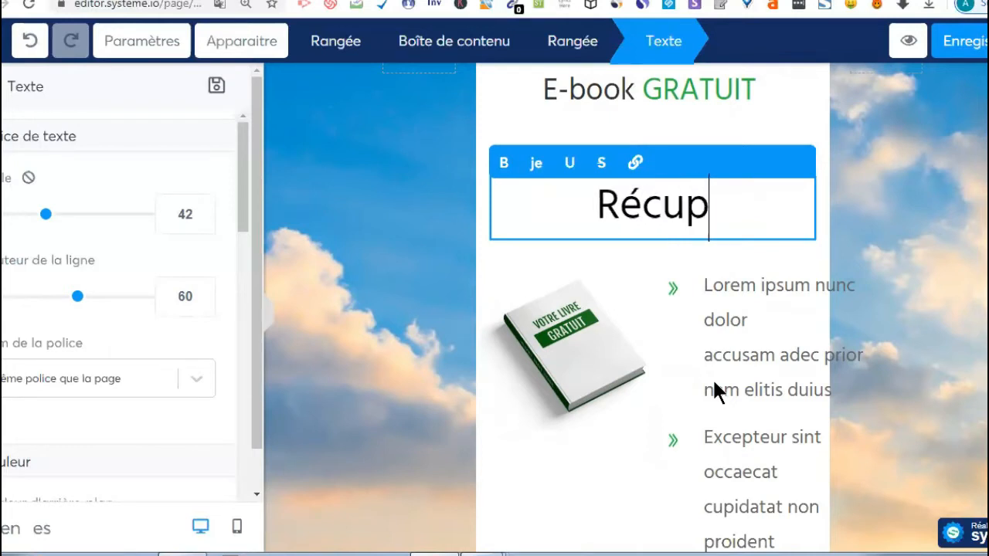
type("è")
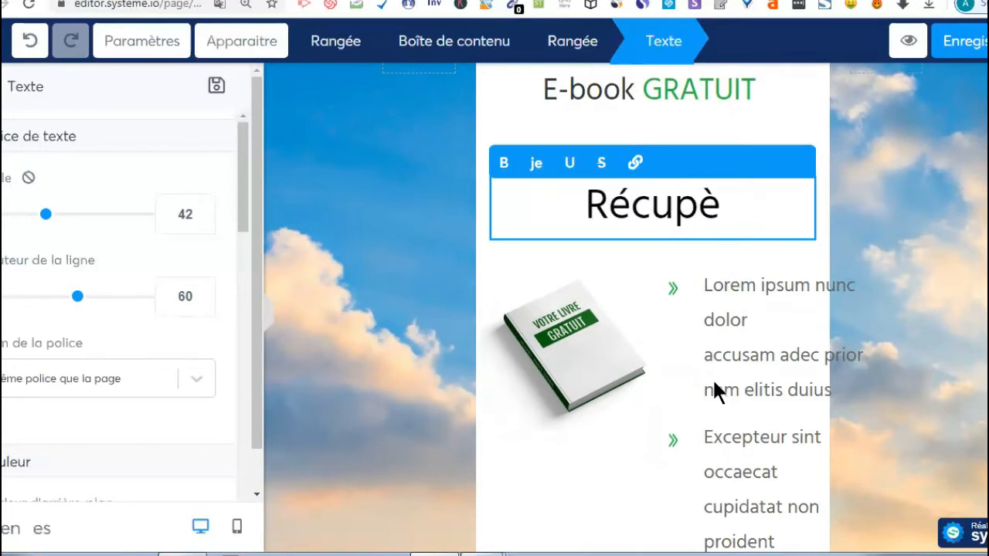
type("re")
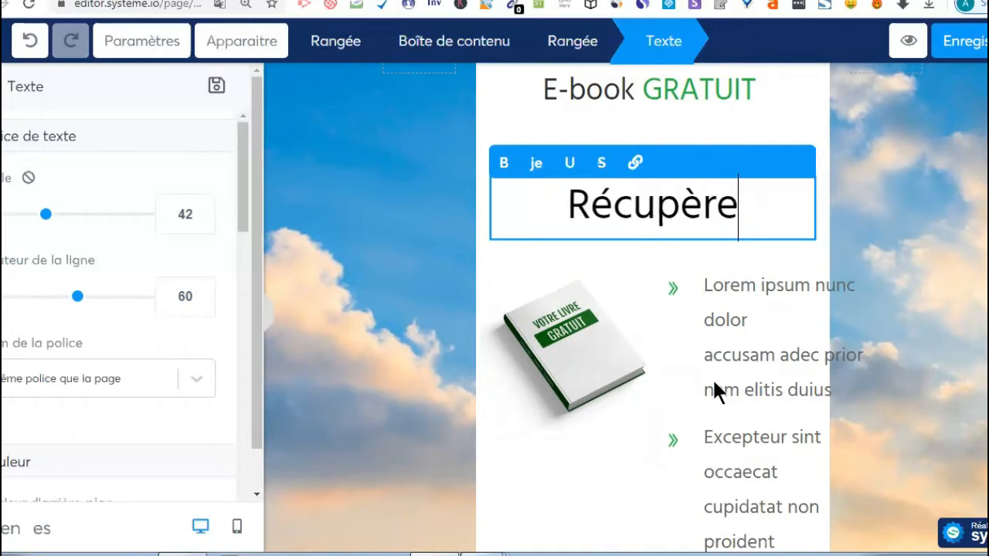
type(" ton")
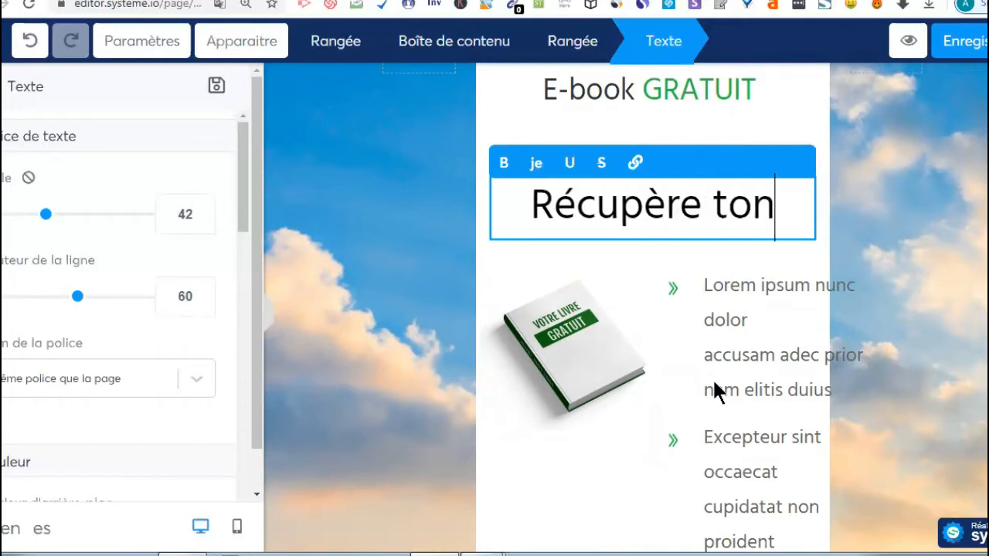
type(" eb")
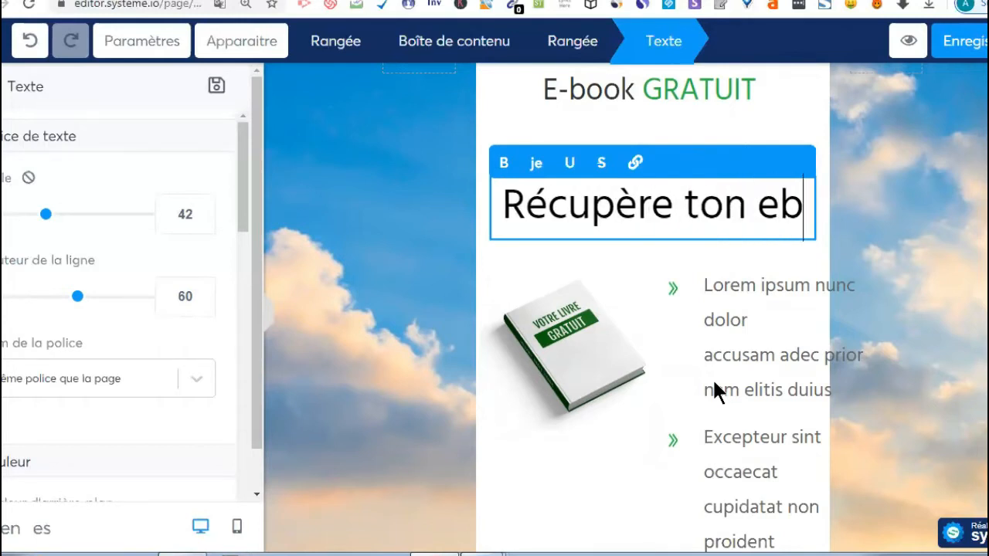
type("ook")
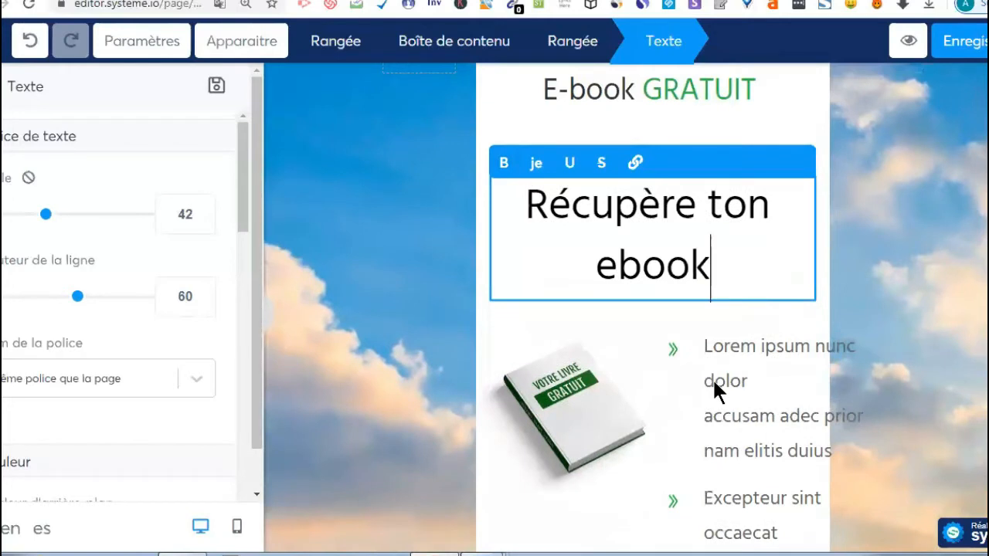
left_click(841, 305)
- Delete the first bullet's Lorem ipsum text element and confirm the removal
left_click(762, 376)
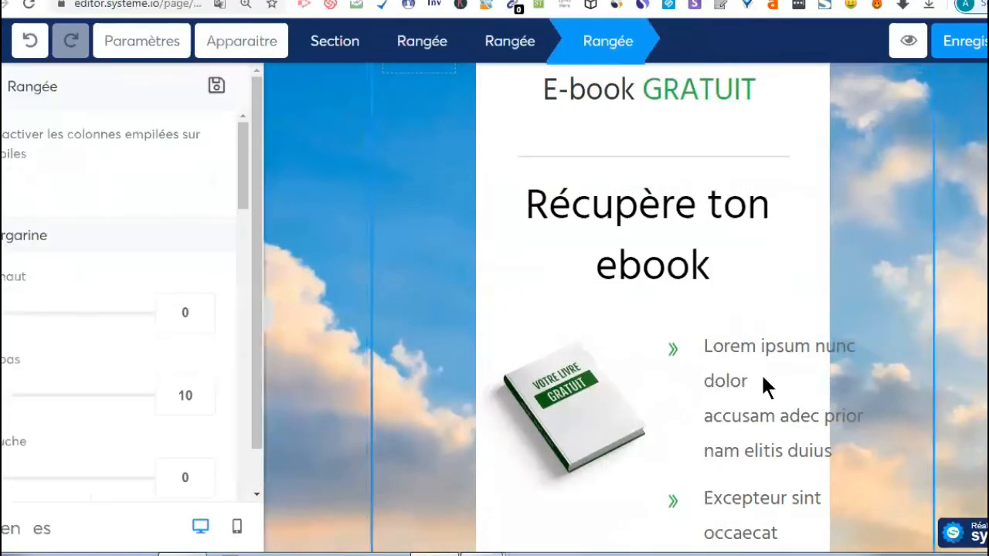
left_click(763, 399)
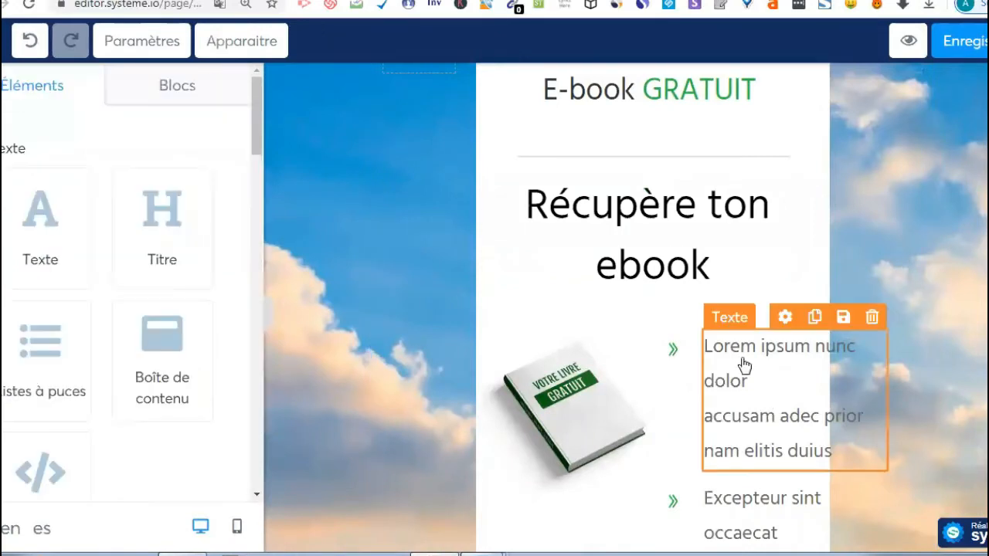
left_click(871, 329)
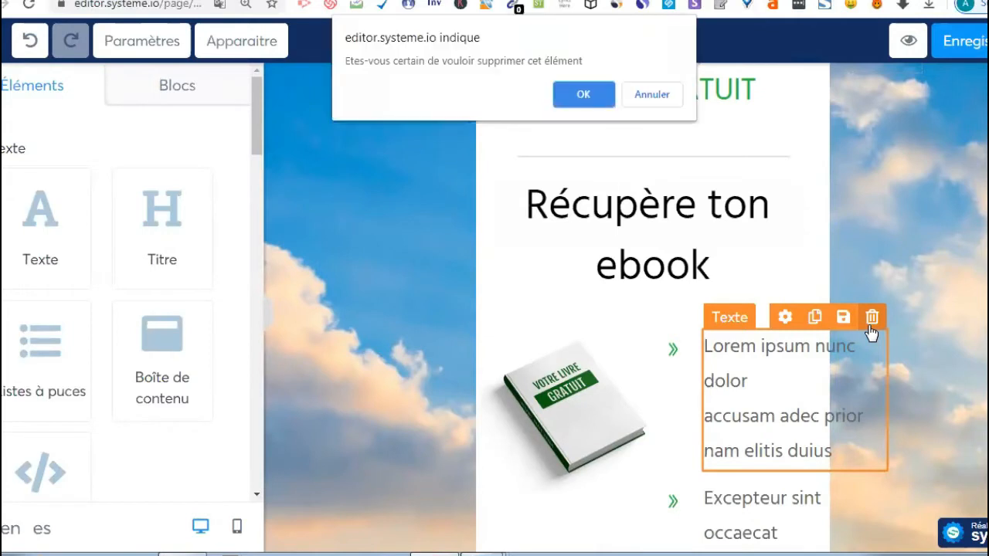
left_click(584, 94)
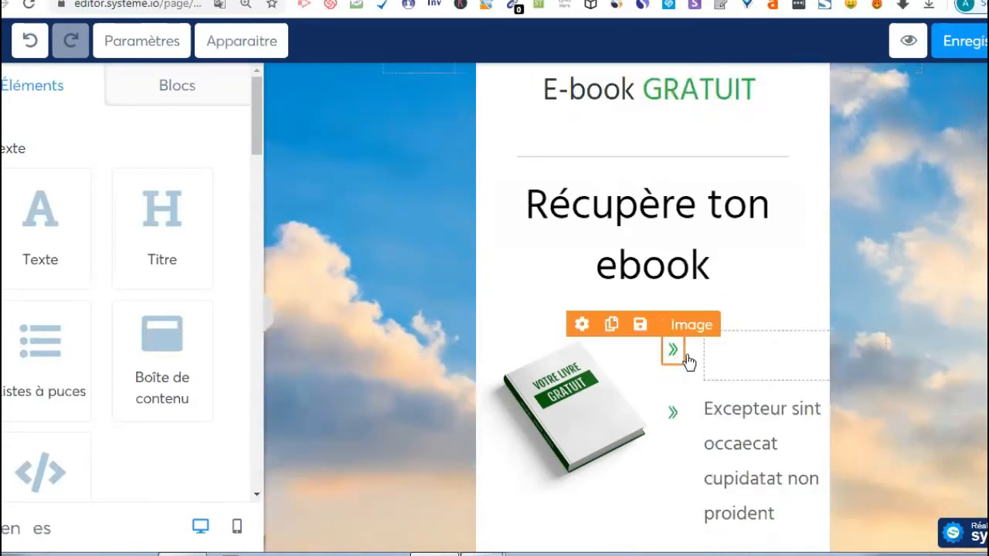
- Delete the leftover » icon image of that bullet and confirm
left_click(581, 326)
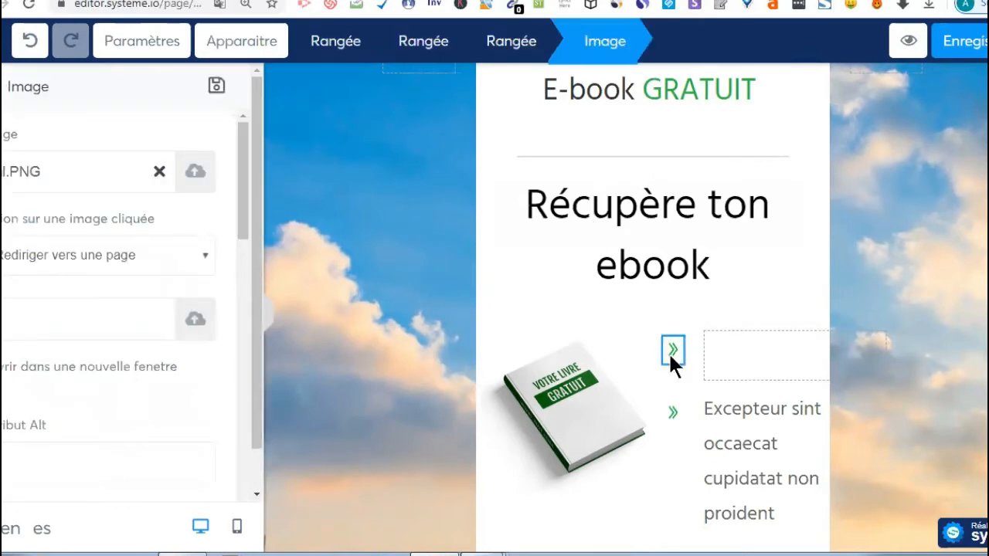
left_click(632, 308)
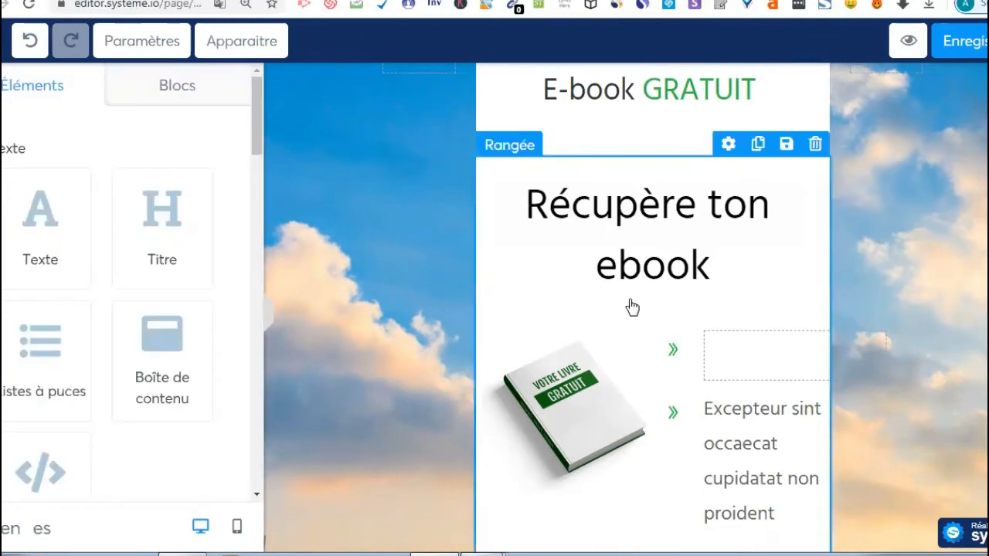
left_click(674, 354)
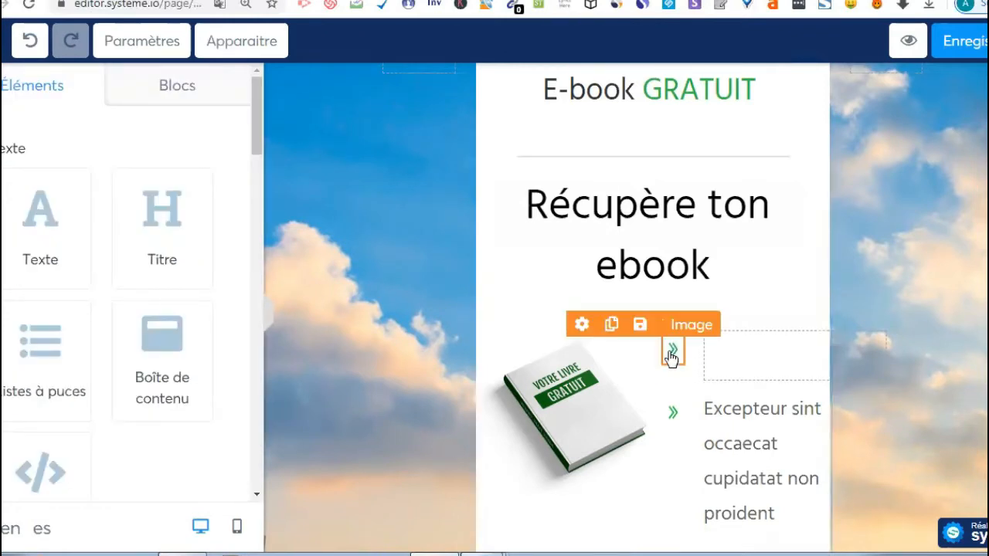
left_click(633, 347)
left_click(581, 94)
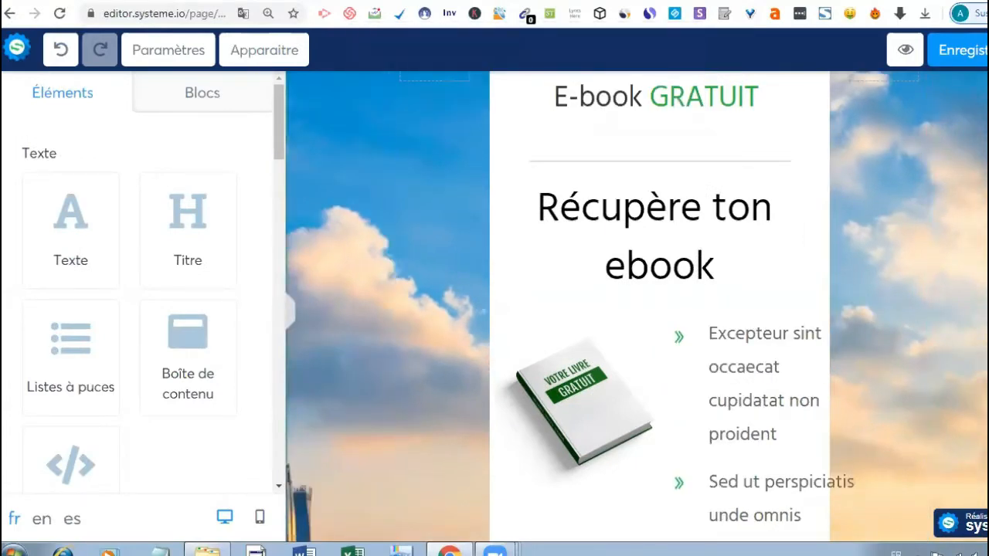
- Select the book image and drag the column guides to widen the white content column
scroll(790, 424, "down", 1)
scroll(793, 425, "down", 1)
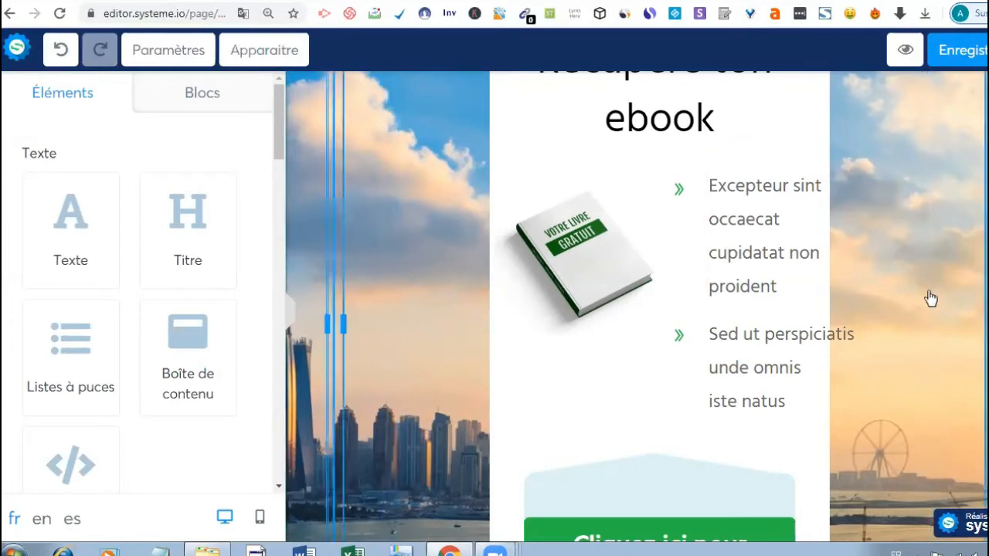
left_click(608, 285)
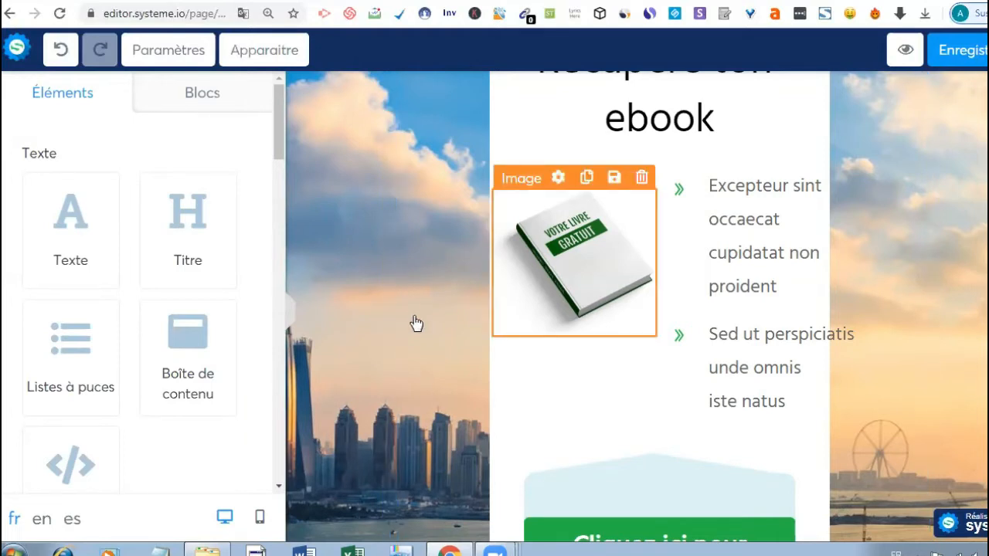
left_click_drag(437, 312, 477, 316)
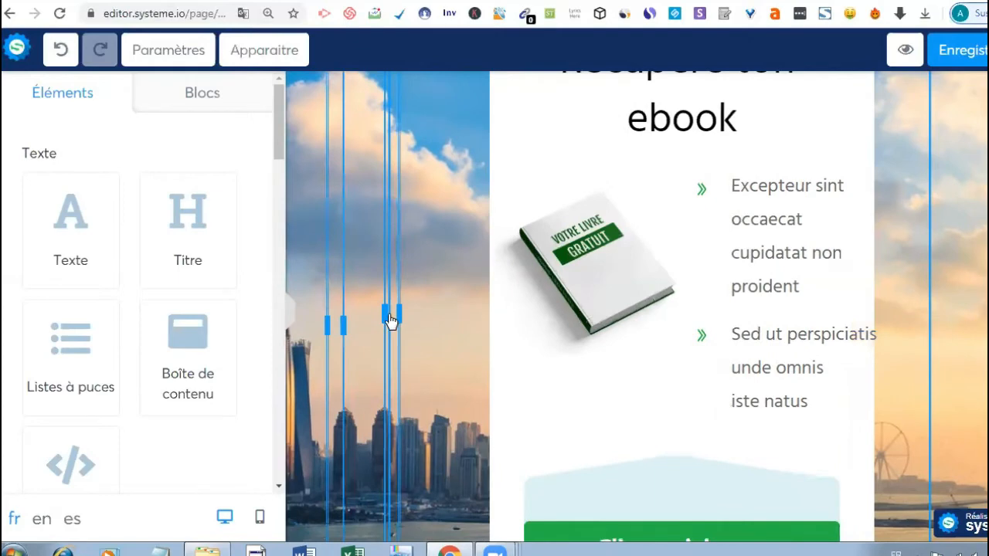
left_click_drag(390, 319, 442, 311)
scroll(662, 464, "down", 3)
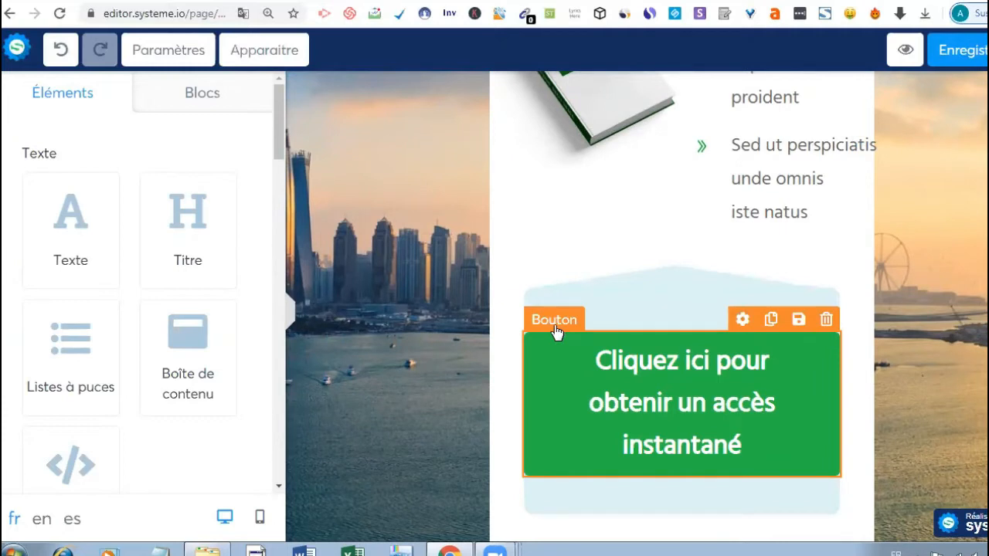
- Select the green button, browse its action options and check which popup it currently opens
left_click(556, 331)
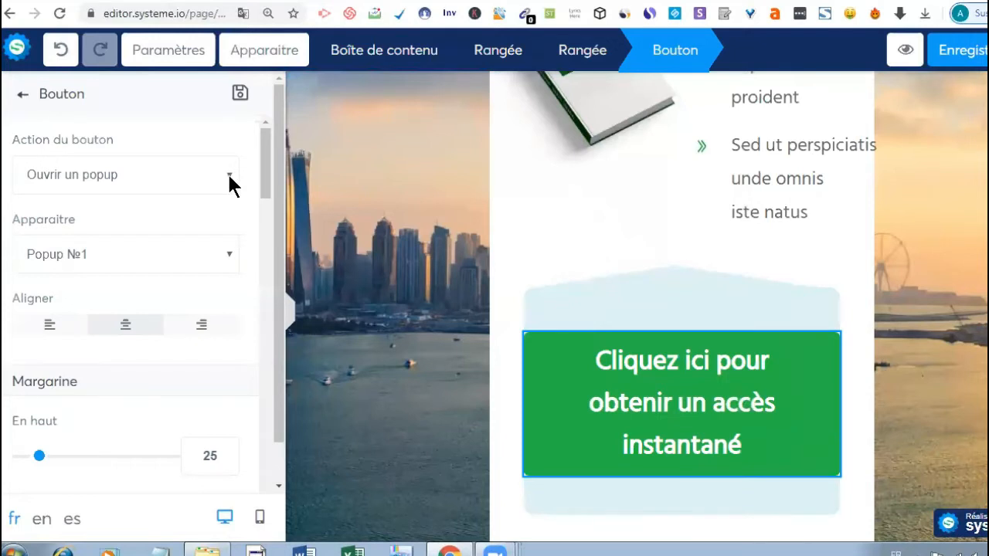
left_click(229, 176)
key("Down")
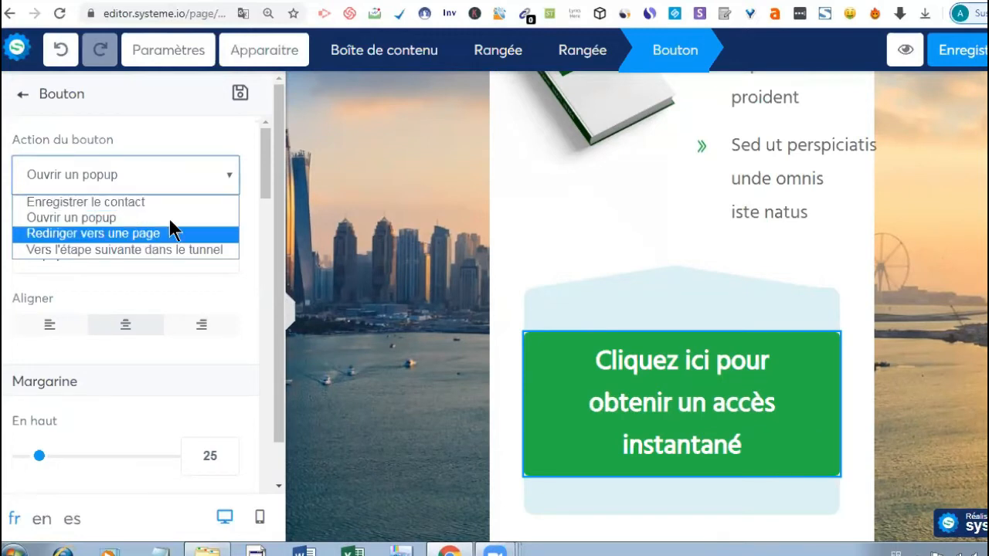
key("Up")
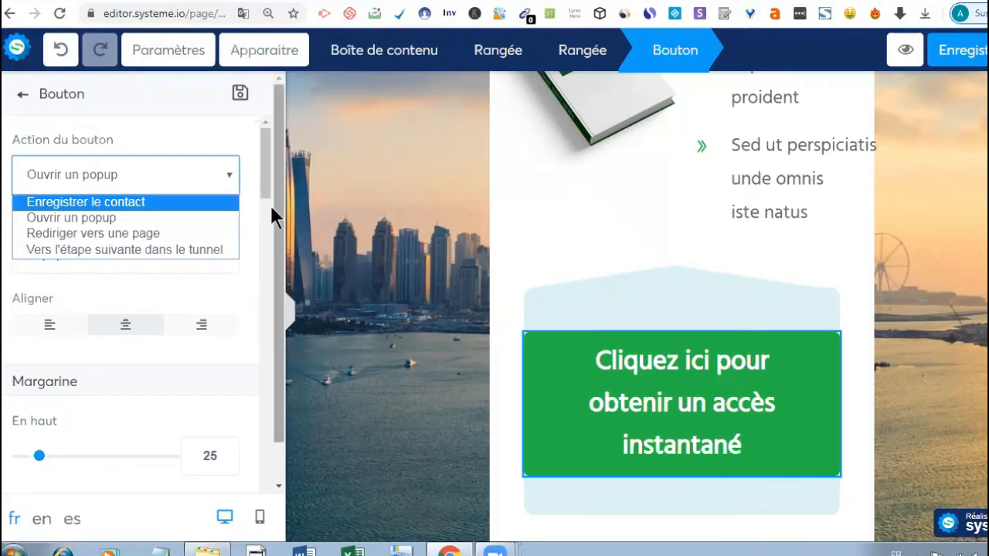
scroll(263, 200, "down", 5)
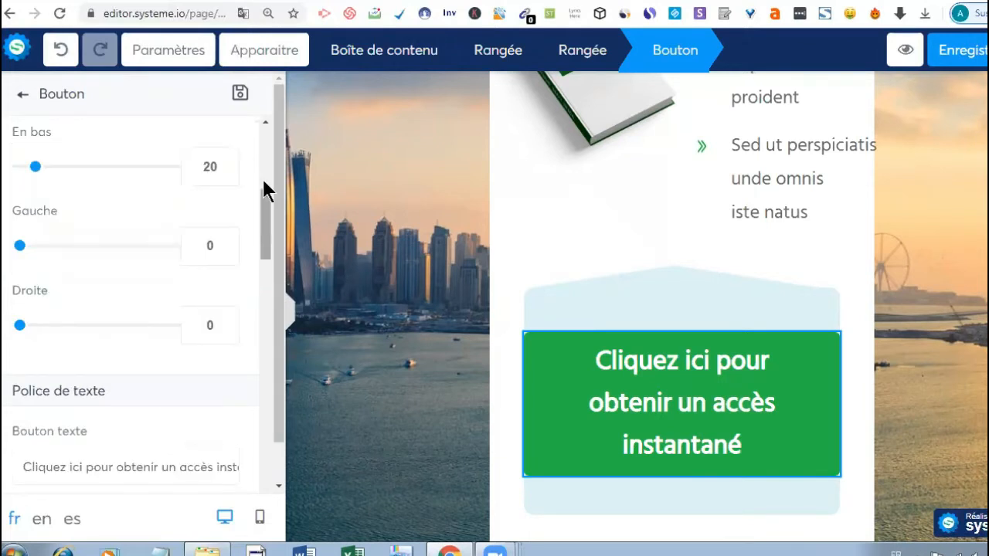
scroll(263, 154, "up", 2)
scroll(264, 133, "up", 3)
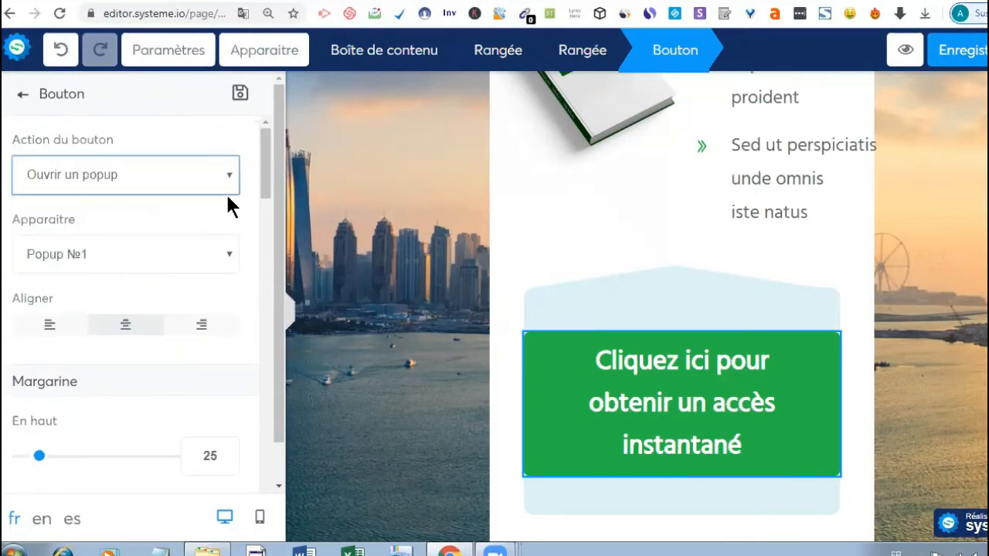
left_click(227, 255)
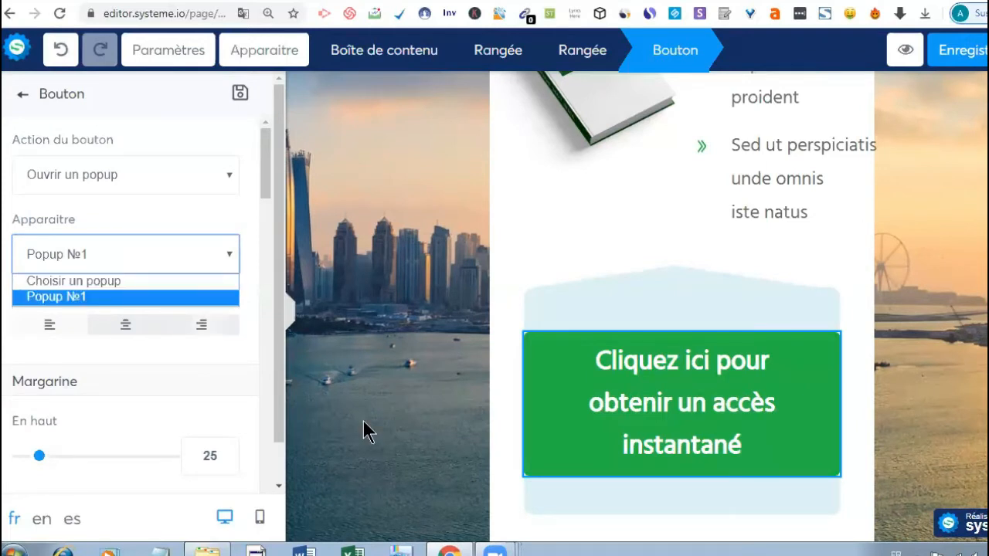
left_click(543, 302)
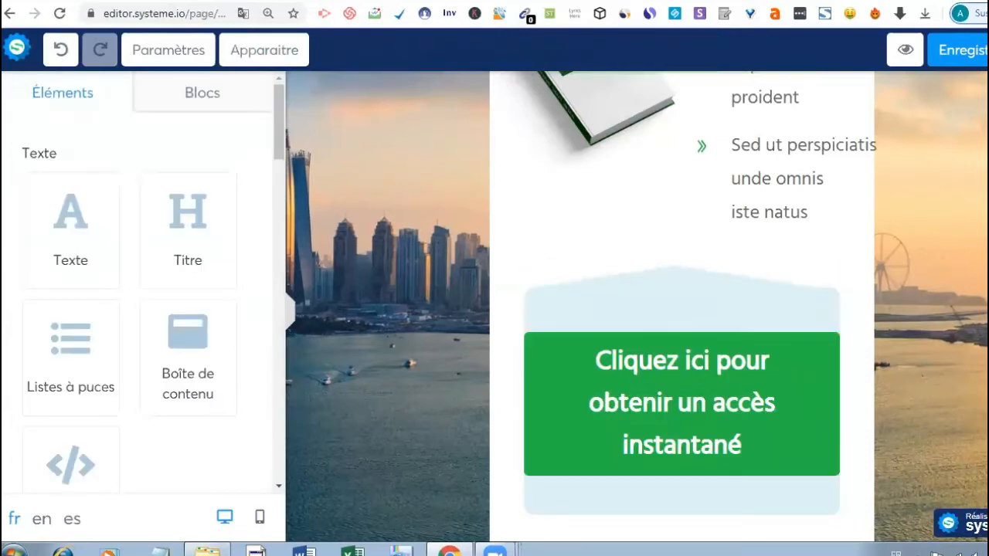
- Reselect the green button and set its action to 'Enregistrer le contact'
scroll(680, 309, "down", 1)
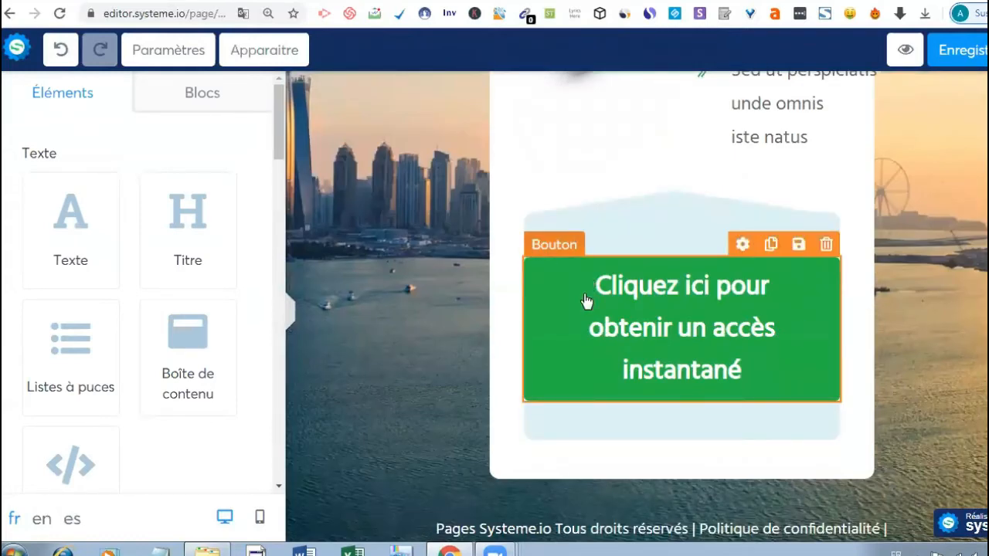
left_click(562, 245)
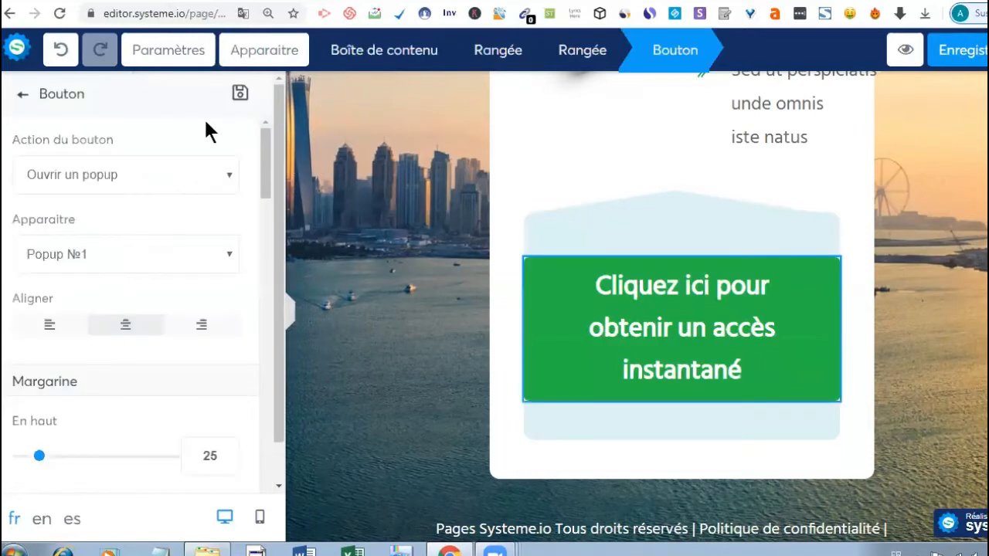
left_click(229, 173)
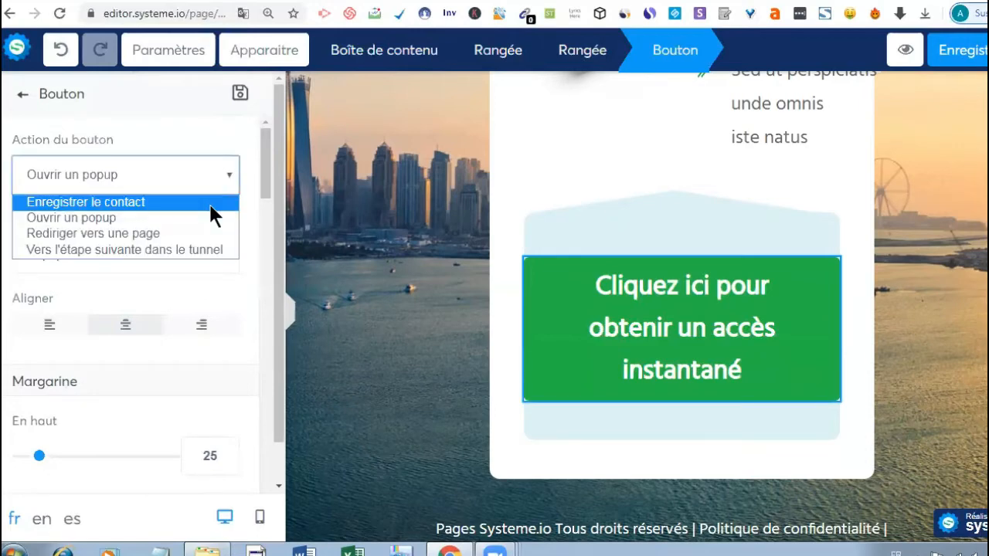
left_click(209, 201)
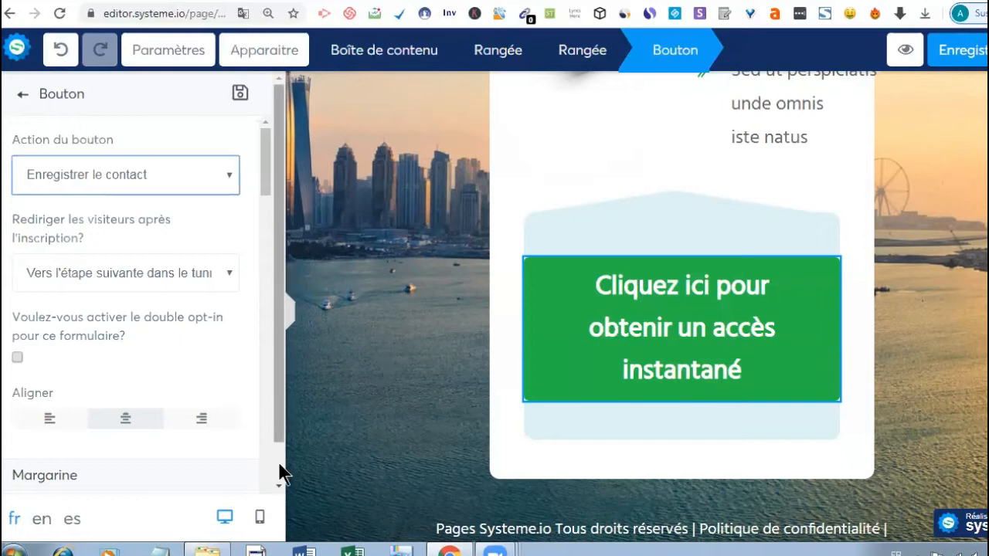
scroll(276, 468, "down", 1)
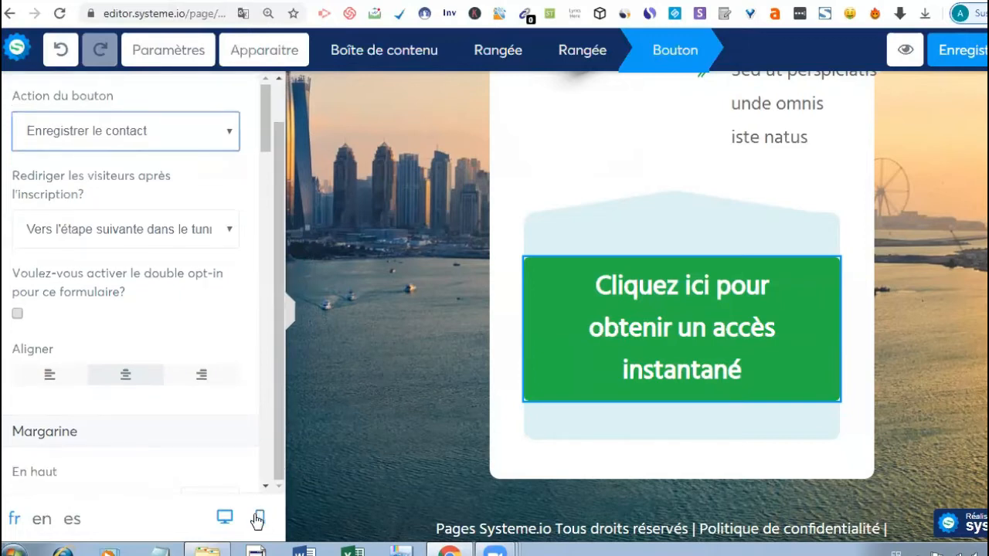
- Switch to the mobile preview and scroll the Éléments panel down to the Blog section
left_click(260, 519)
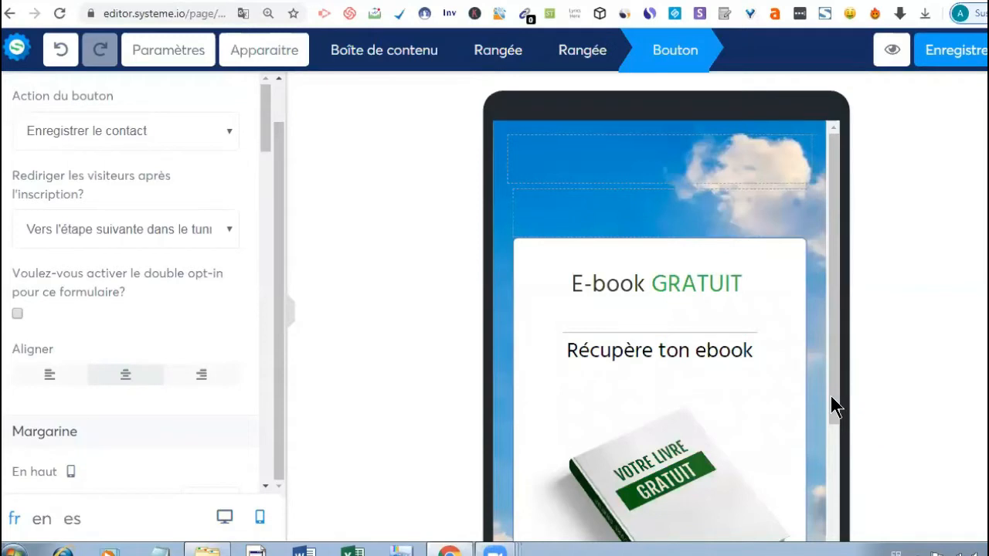
left_click(842, 356)
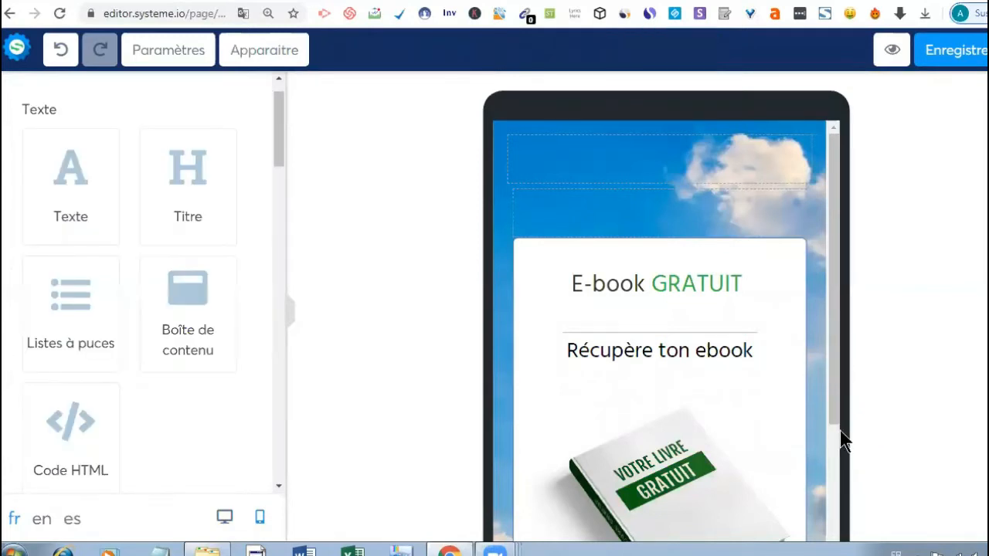
scroll(842, 437, "down", 2)
scroll(848, 533, "down", 1)
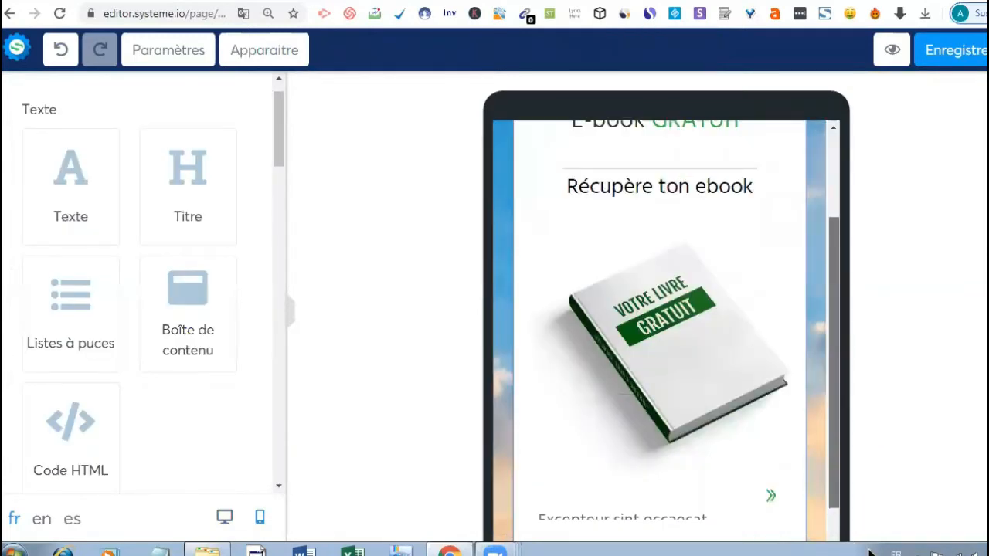
scroll(839, 331, "up", 5)
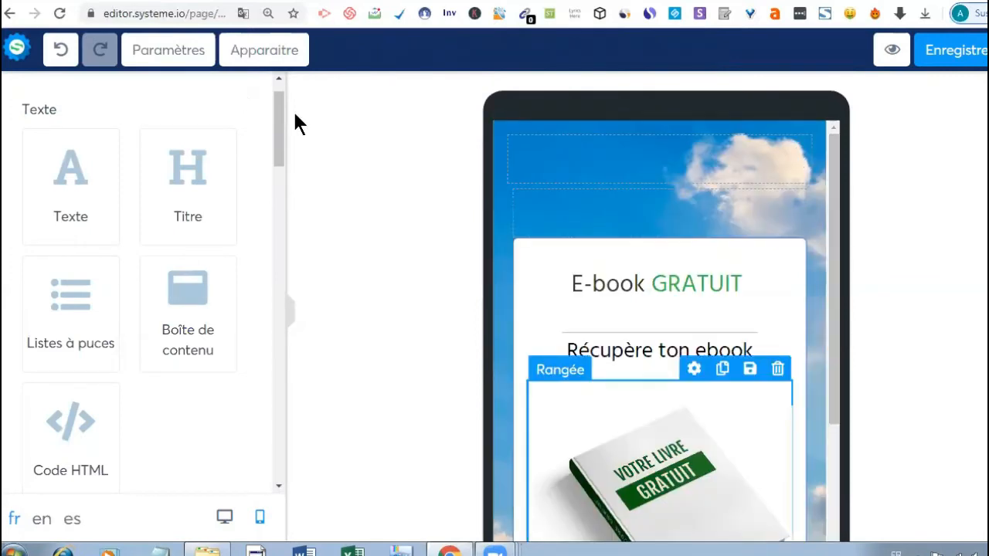
scroll(283, 223, "down", 5)
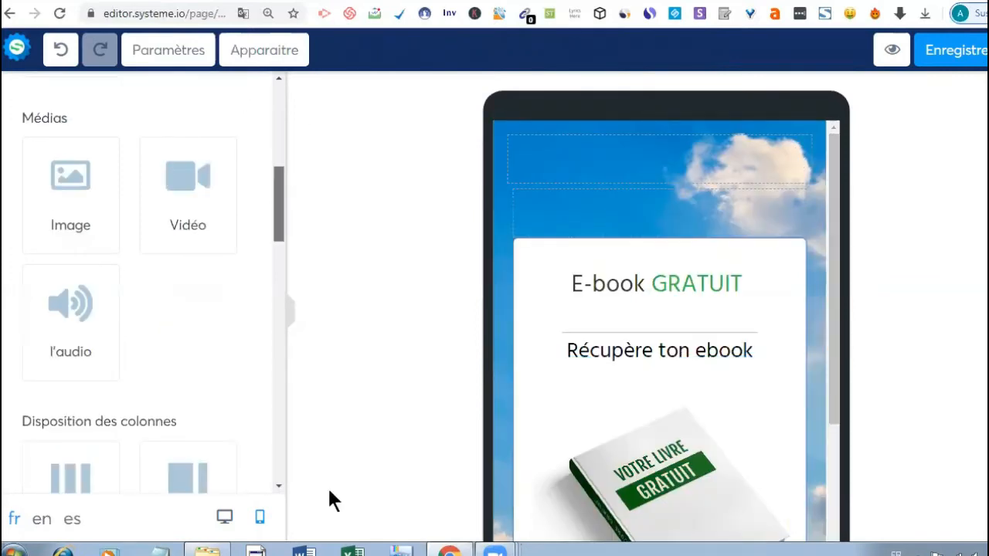
left_click_drag(329, 489, 286, 492)
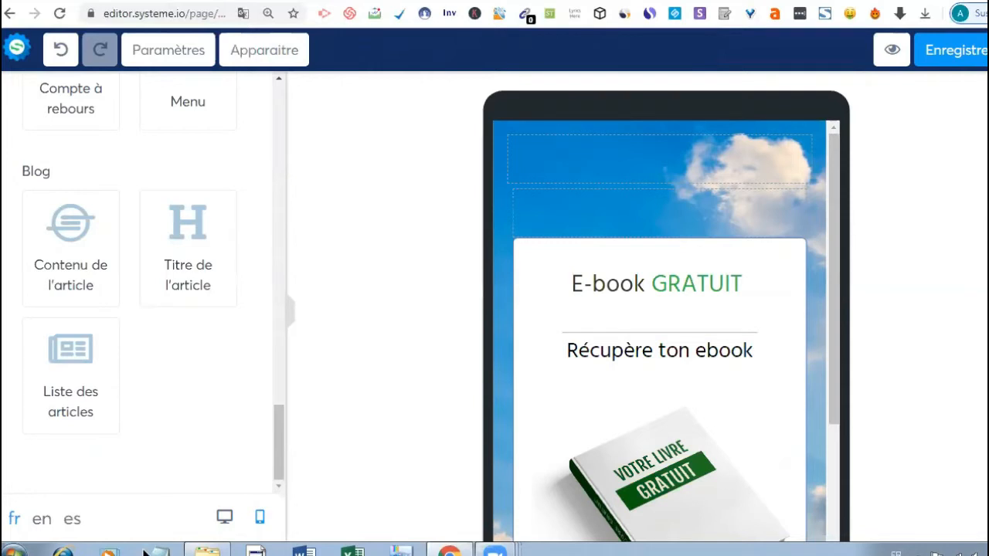
- Switch to desktop view, add a blog article title above the card, then delete it
left_click(223, 517)
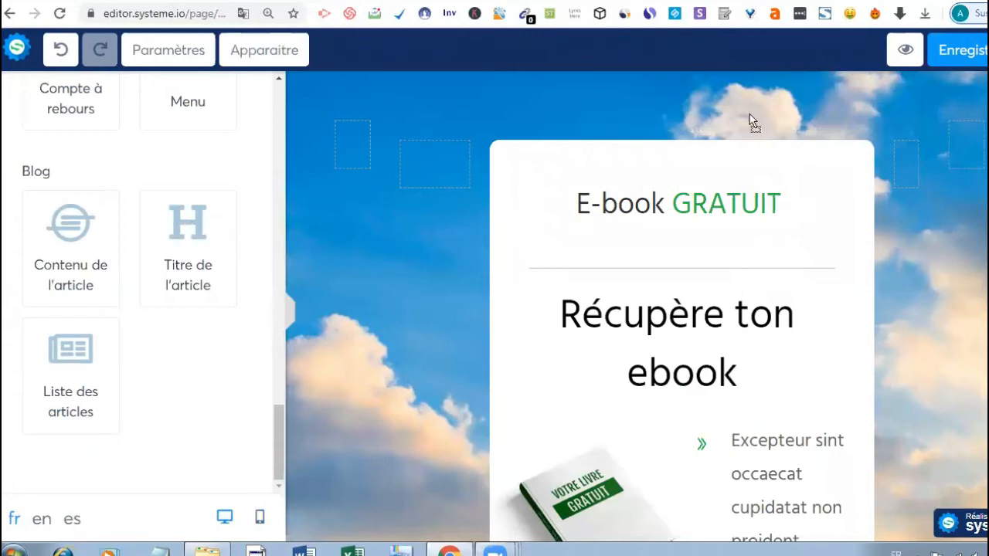
left_click_drag(749, 114, 697, 127)
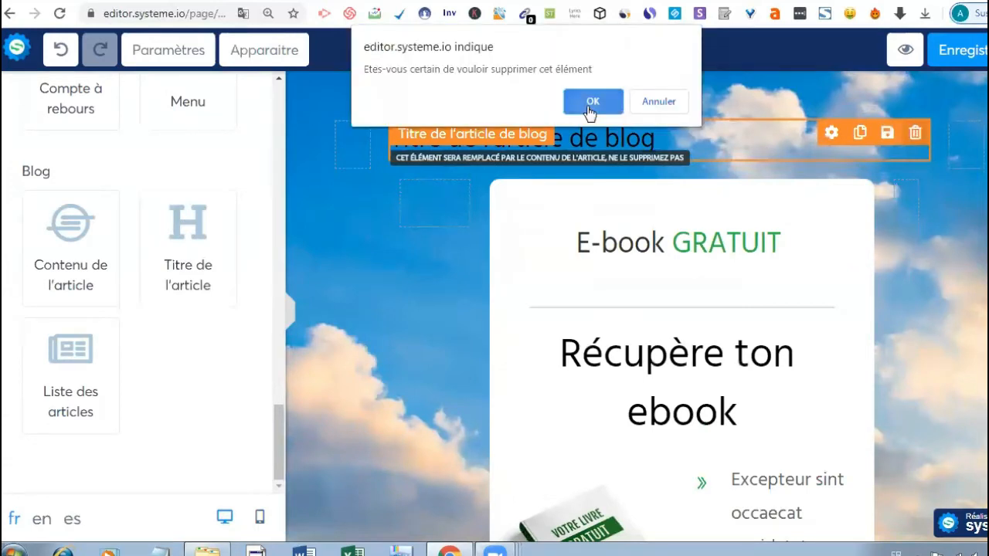
left_click(587, 105)
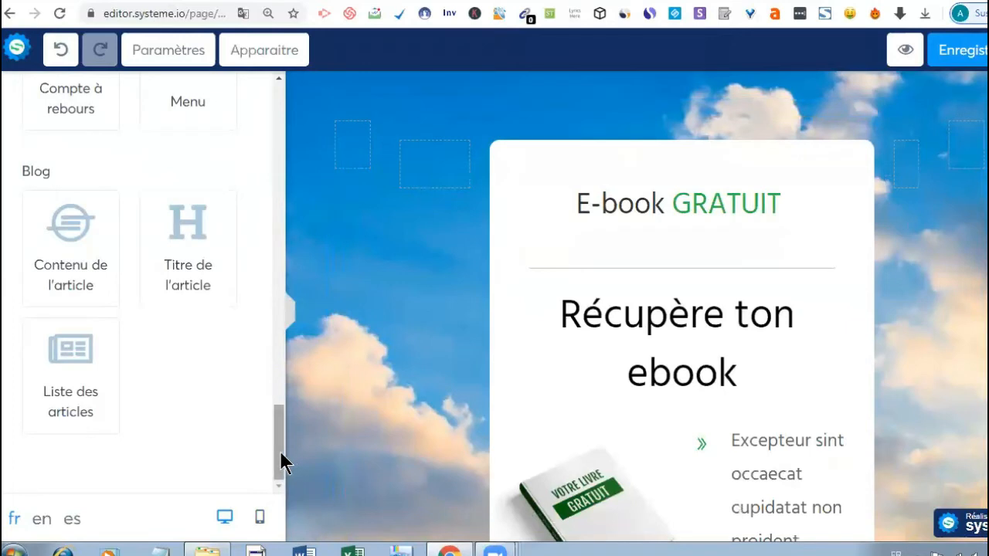
- Add a 'Cliquez ici' button at the top of the card, then delete it
left_click(273, 395)
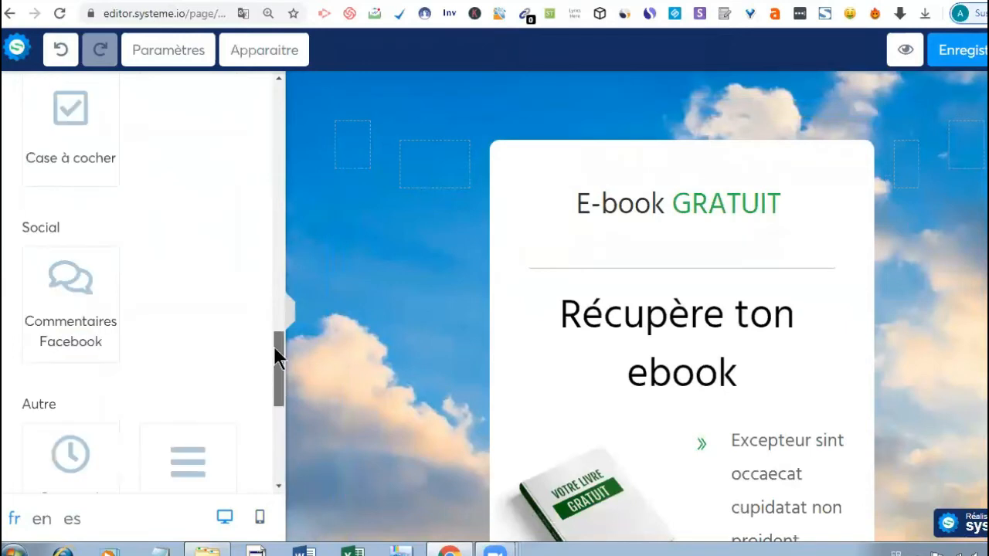
scroll(275, 348, "up", 3)
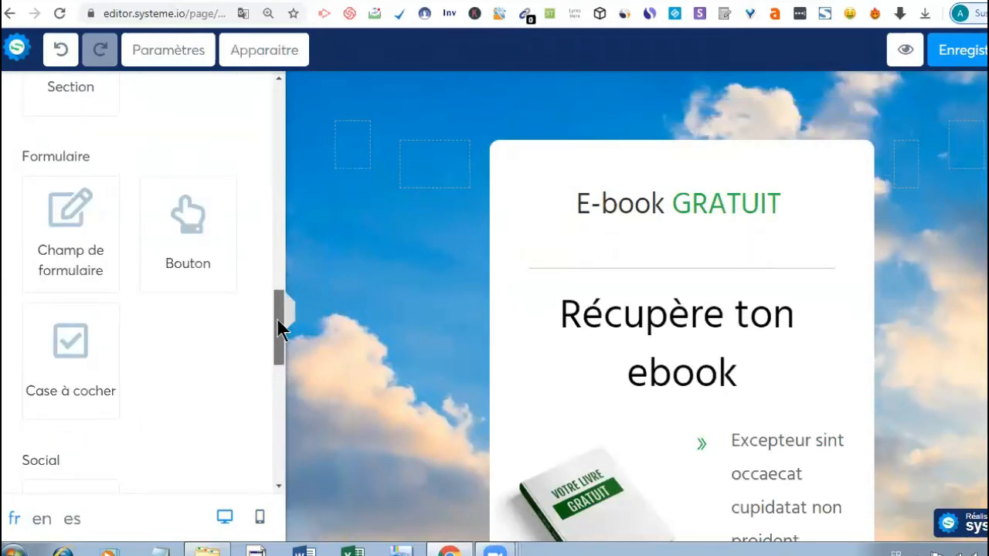
scroll(280, 329, "up", 1)
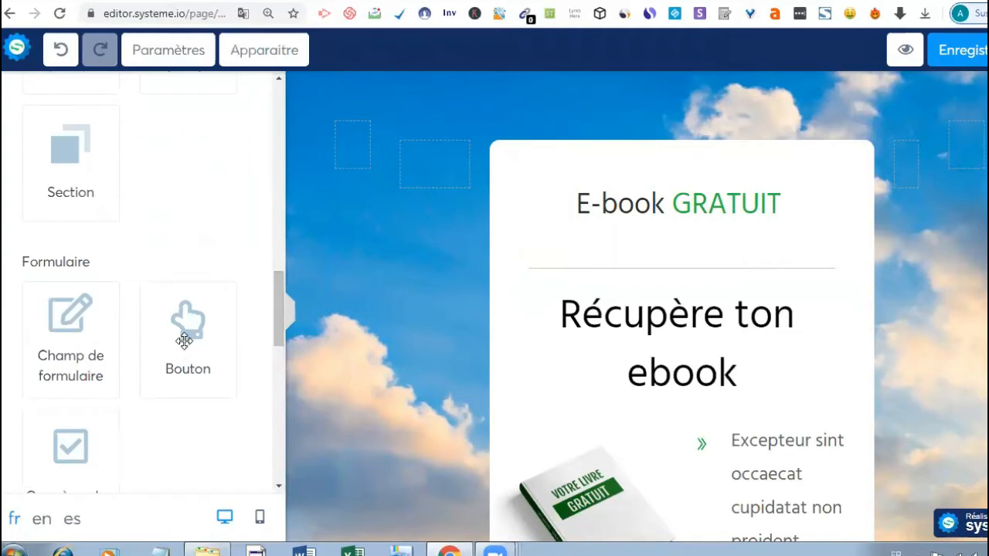
left_click_drag(184, 341, 647, 166)
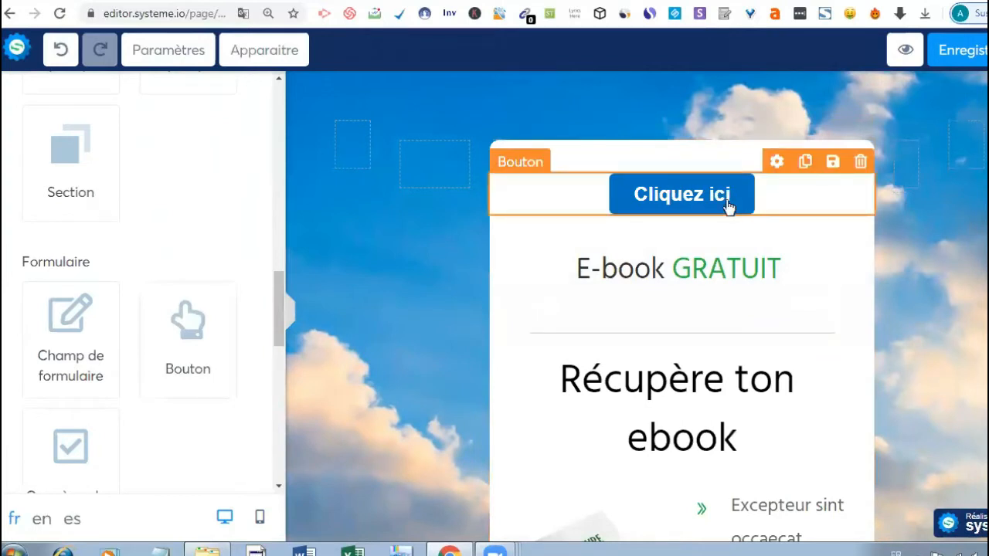
left_click(860, 161)
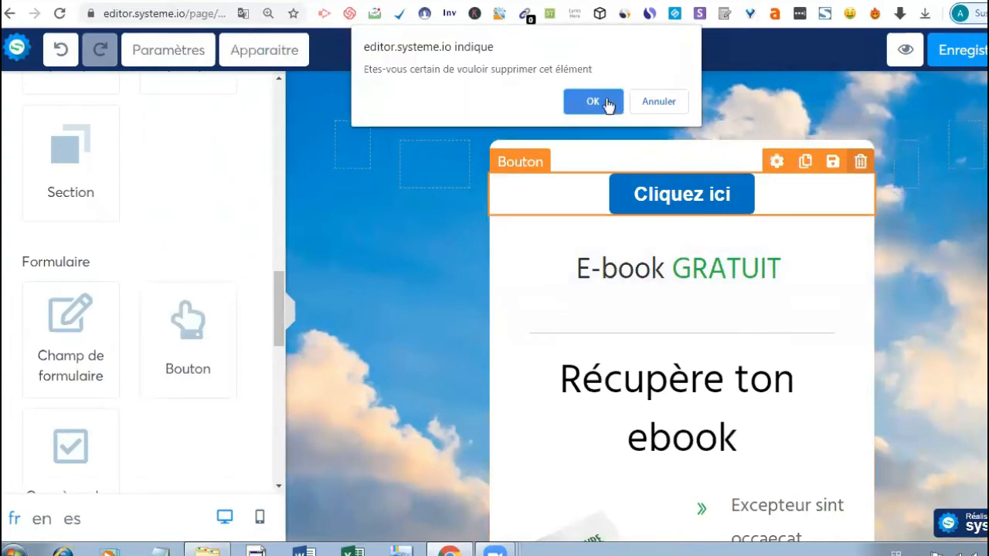
left_click(593, 101)
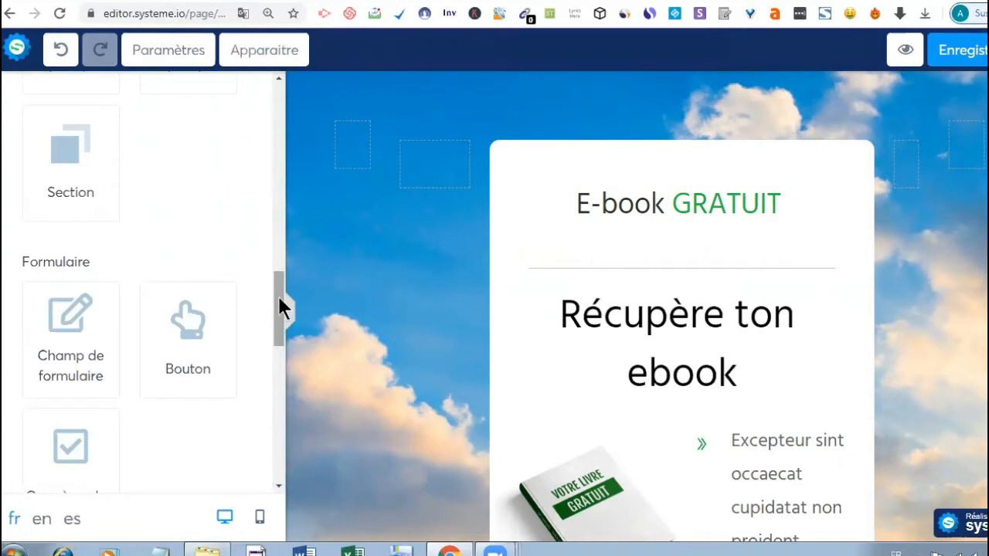
- Add a Champ de formulaire to the card, then delete it
scroll(280, 307, "up", 1)
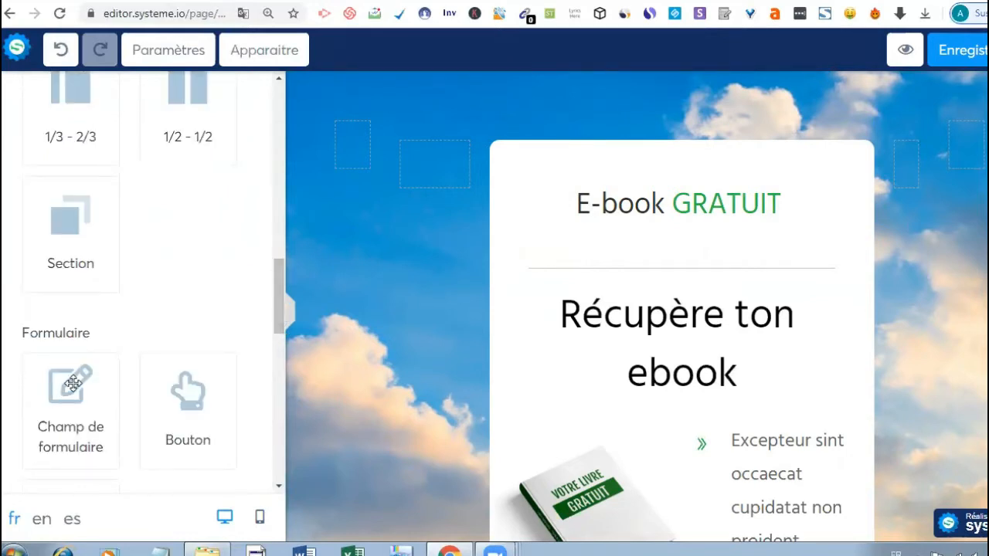
left_click_drag(73, 384, 611, 376)
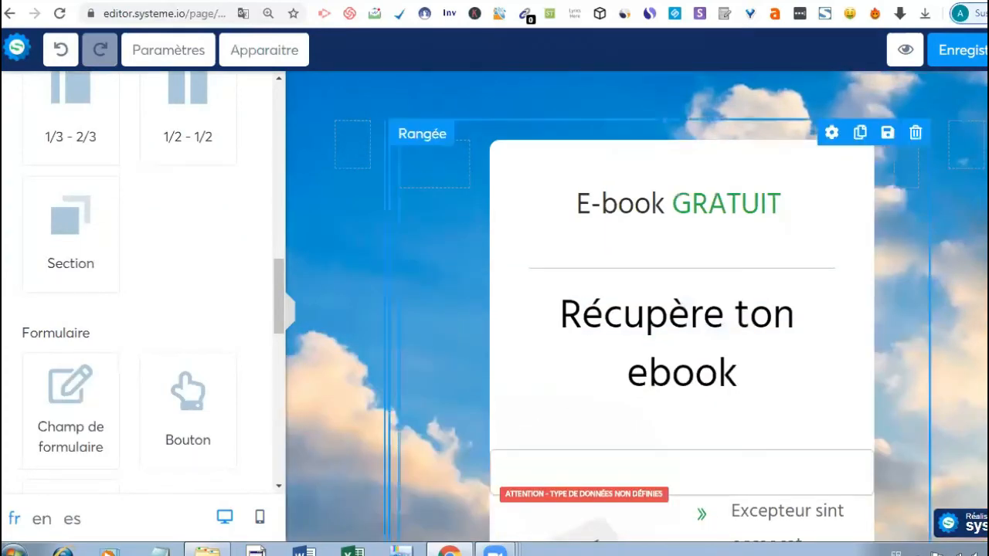
scroll(585, 265, "down", 3)
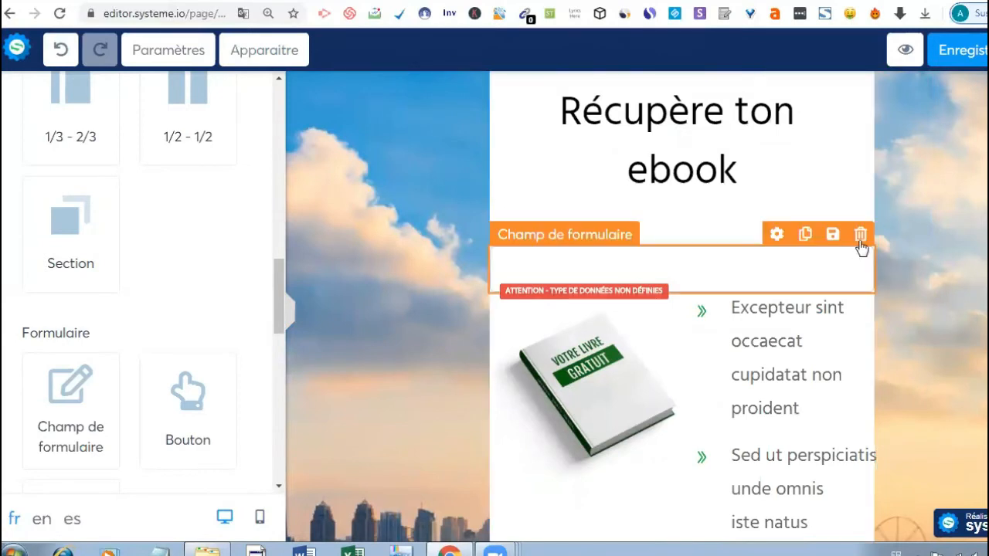
left_click(860, 235)
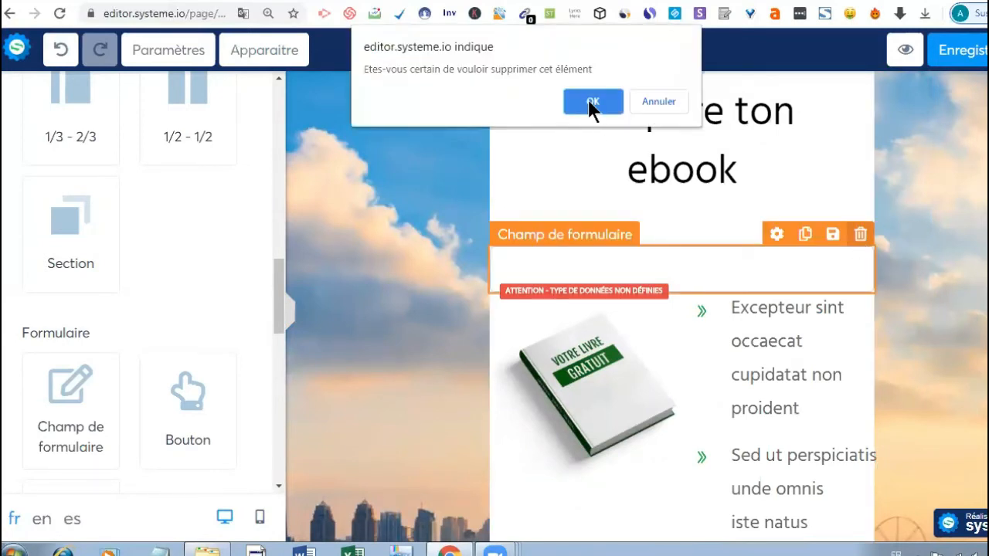
left_click(592, 104)
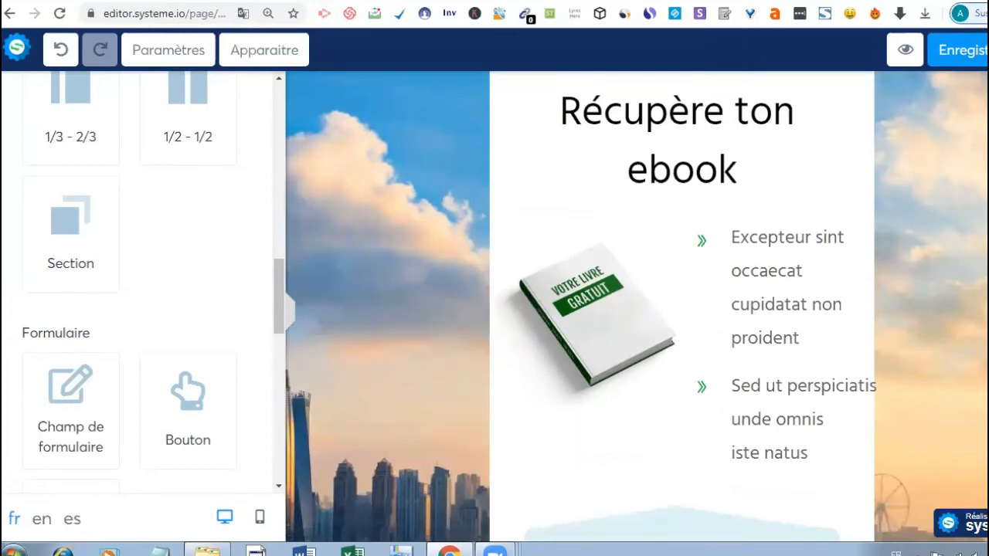
- Add a new Section at the top of the page and delete the empty row above the card
scroll(392, 278, "up", 3)
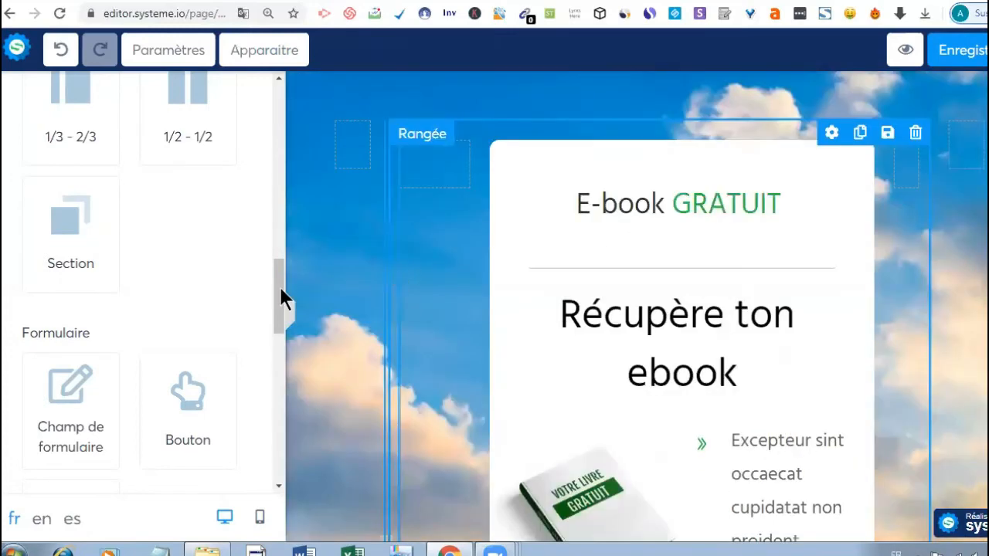
scroll(68, 290, "up", 1)
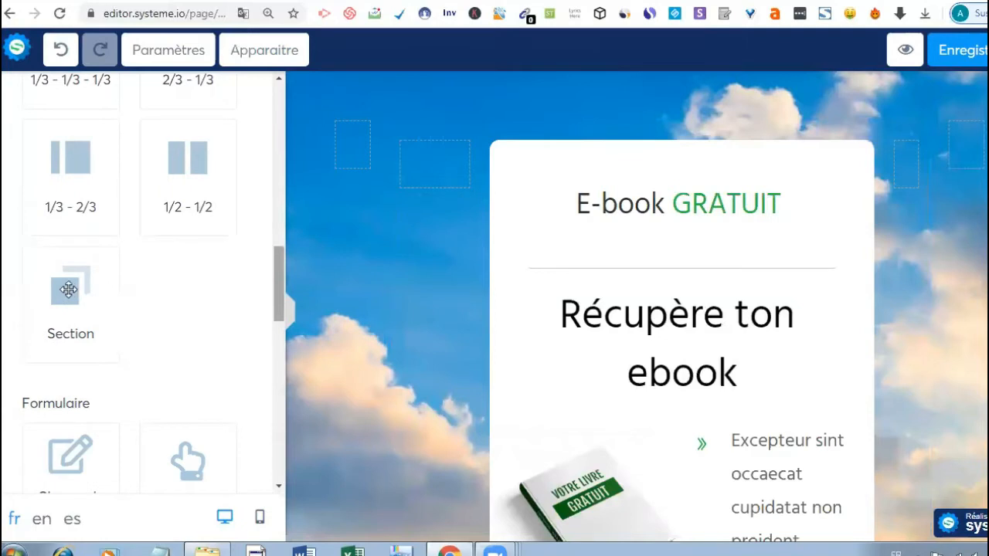
left_click_drag(68, 290, 698, 282)
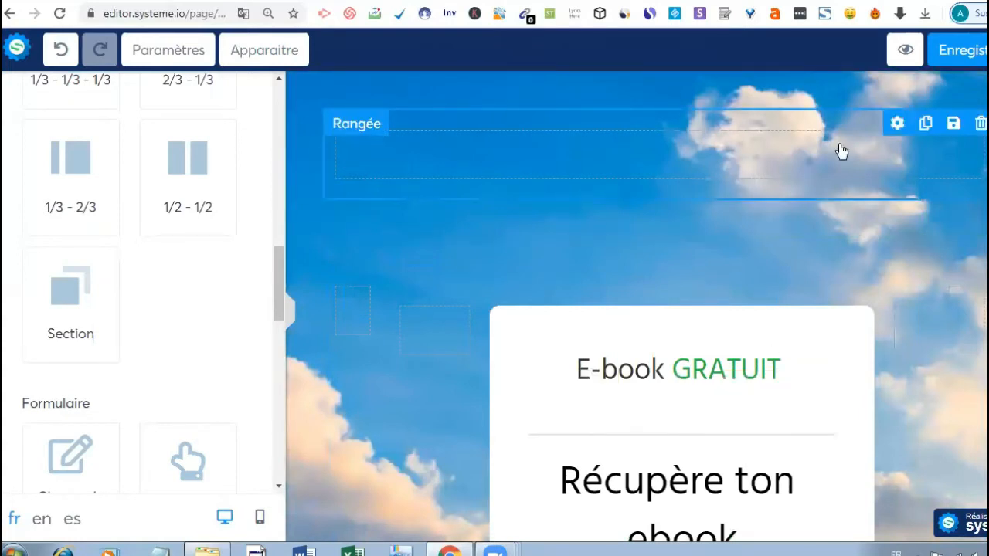
left_click(979, 124)
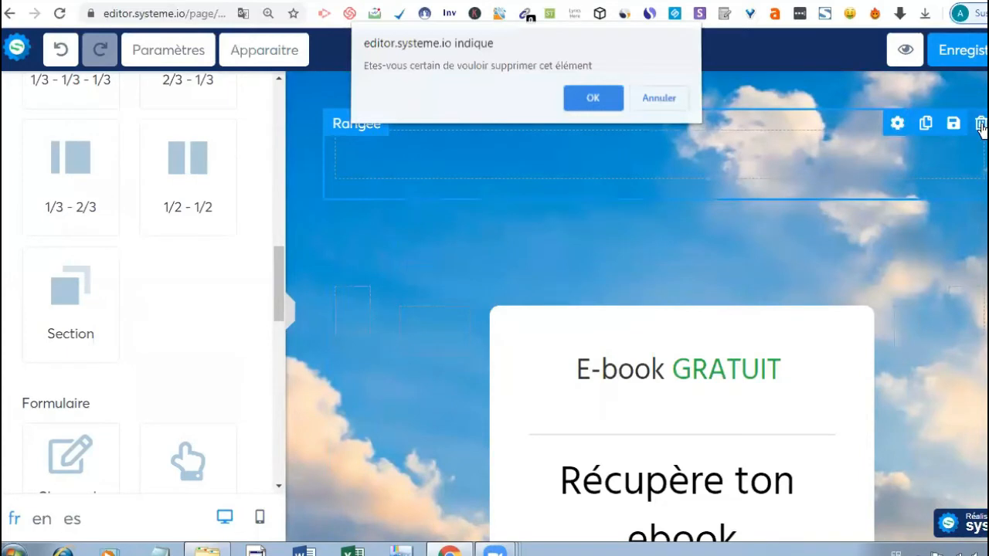
left_click(592, 104)
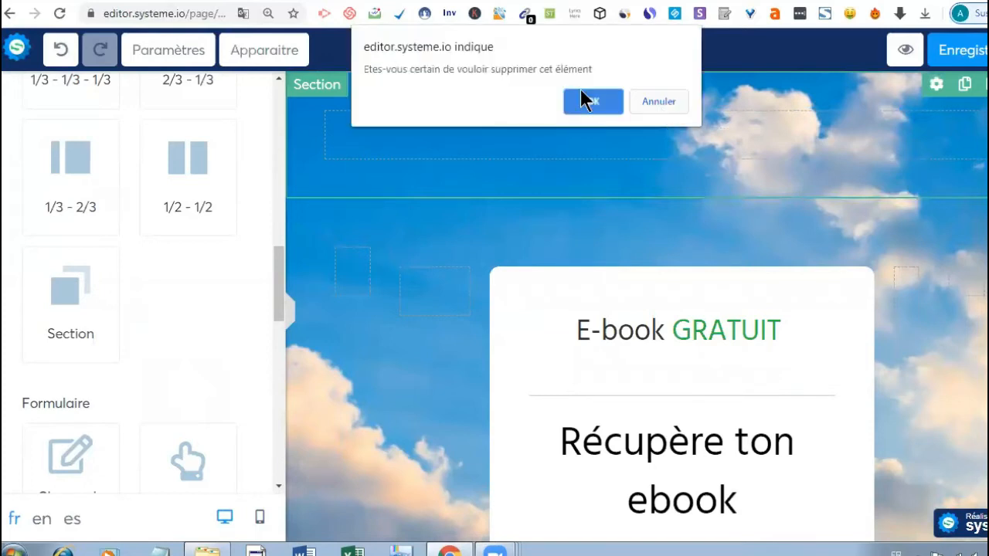
- Delete the empty top section and browse the Rangée settings
left_click(589, 108)
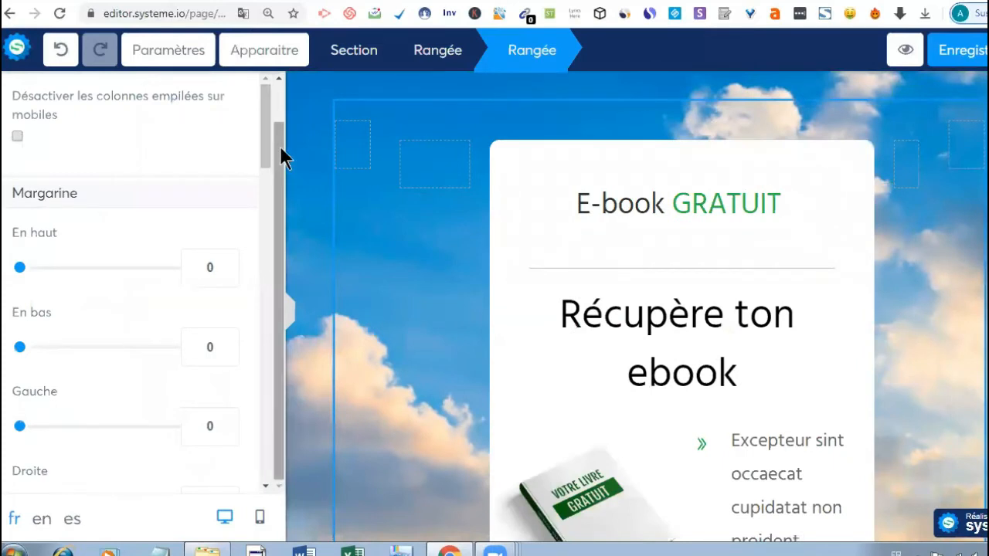
left_click_drag(279, 146, 280, 90)
scroll(276, 94, "up", 1)
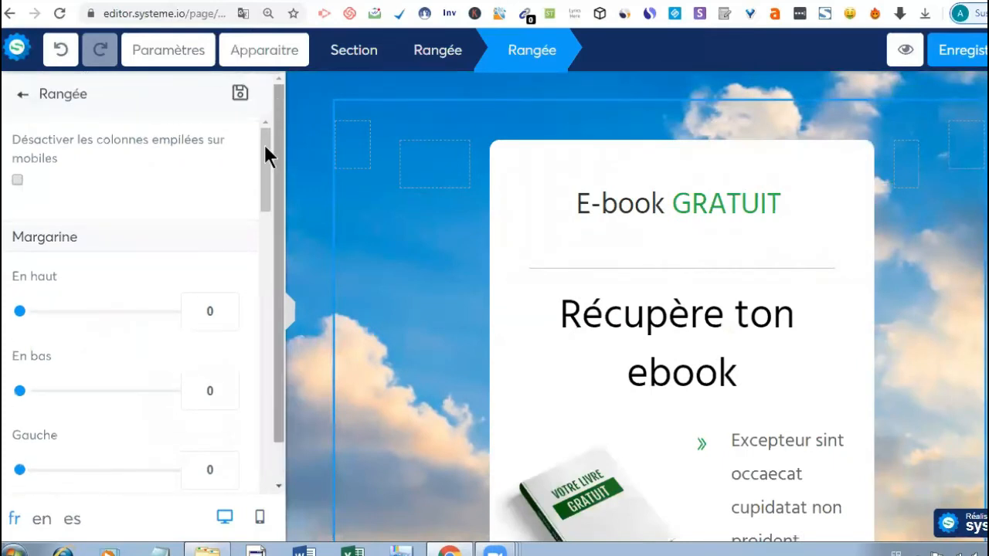
scroll(280, 375, "down", 10)
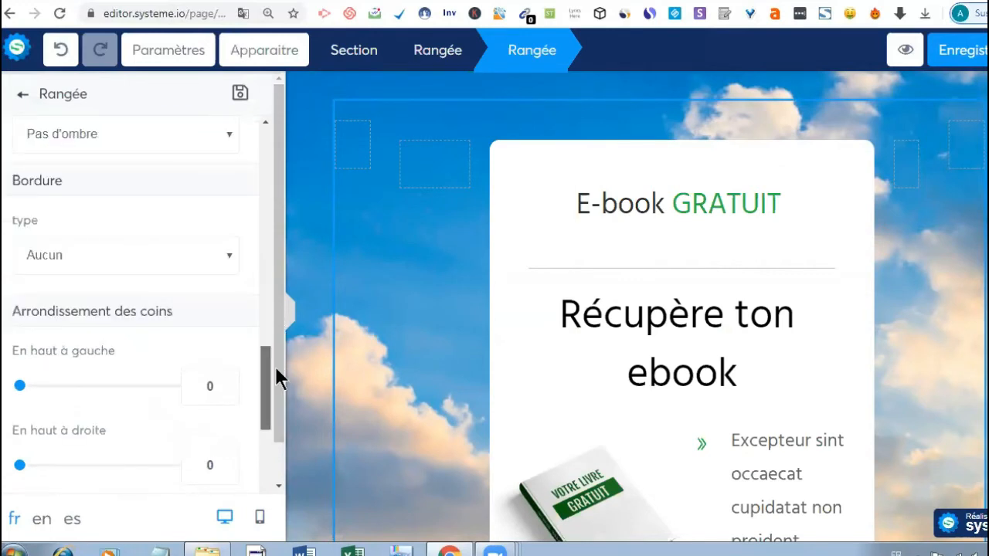
scroll(278, 420, "down", 5)
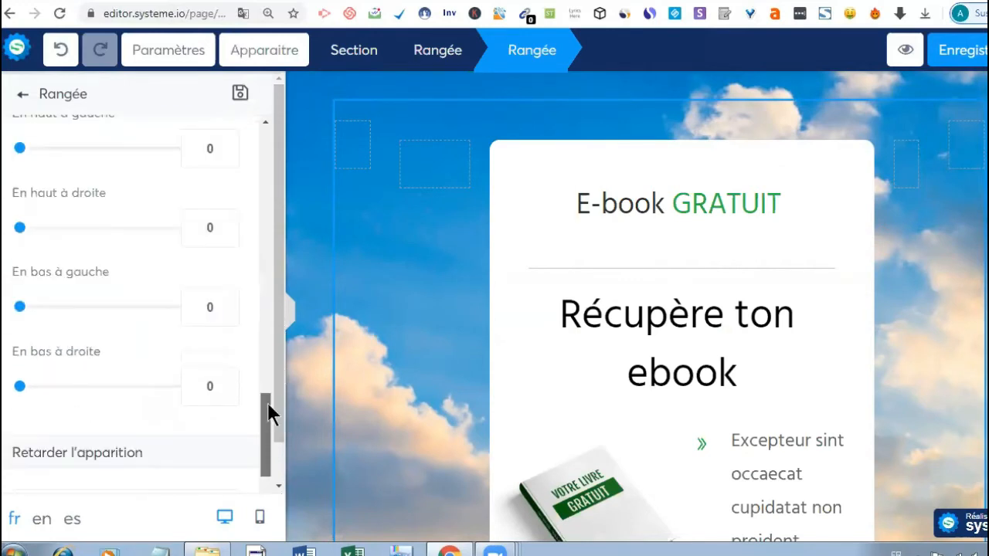
scroll(239, 254, "up", 6)
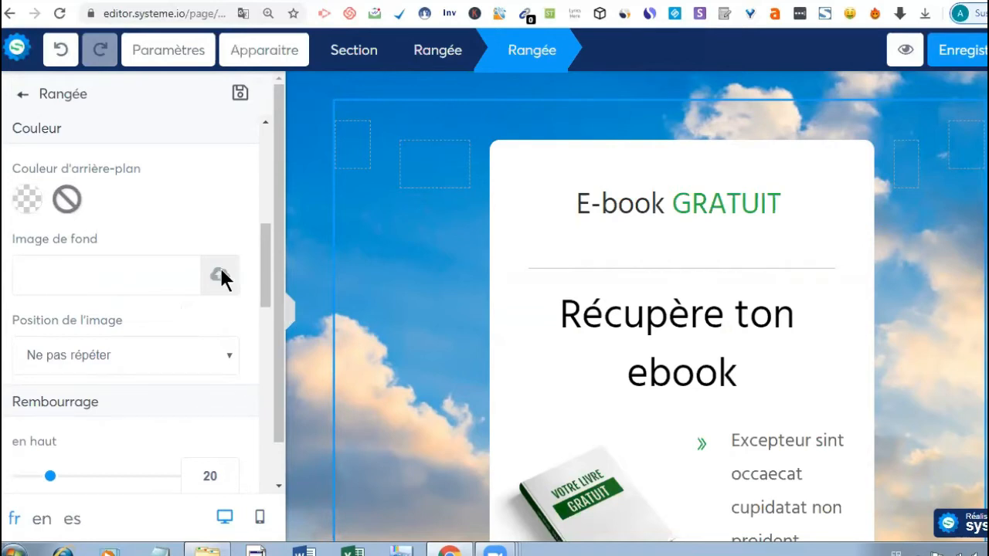
- Close the row's Image de fond upload without a picture, then select the E-book GRATUIT row
left_click(221, 272)
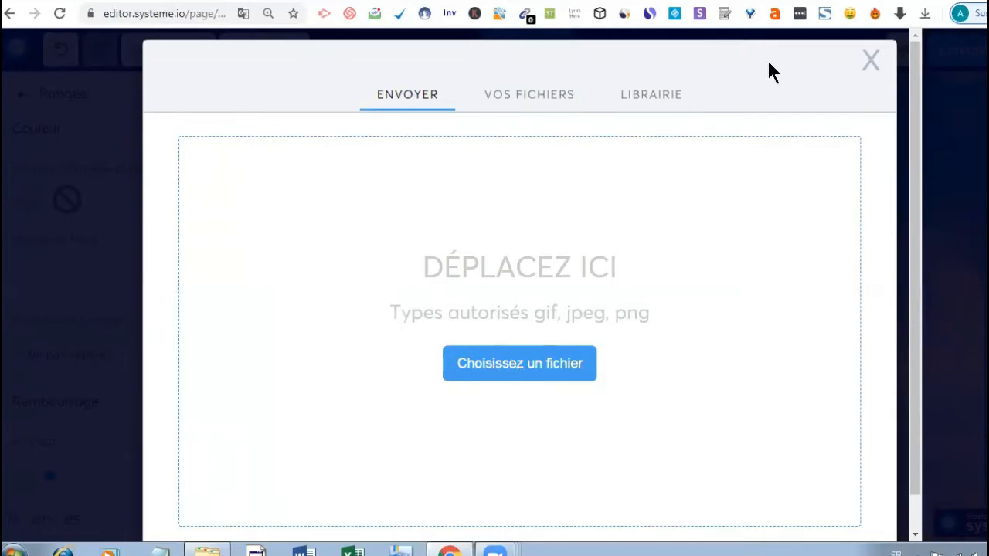
left_click(871, 64)
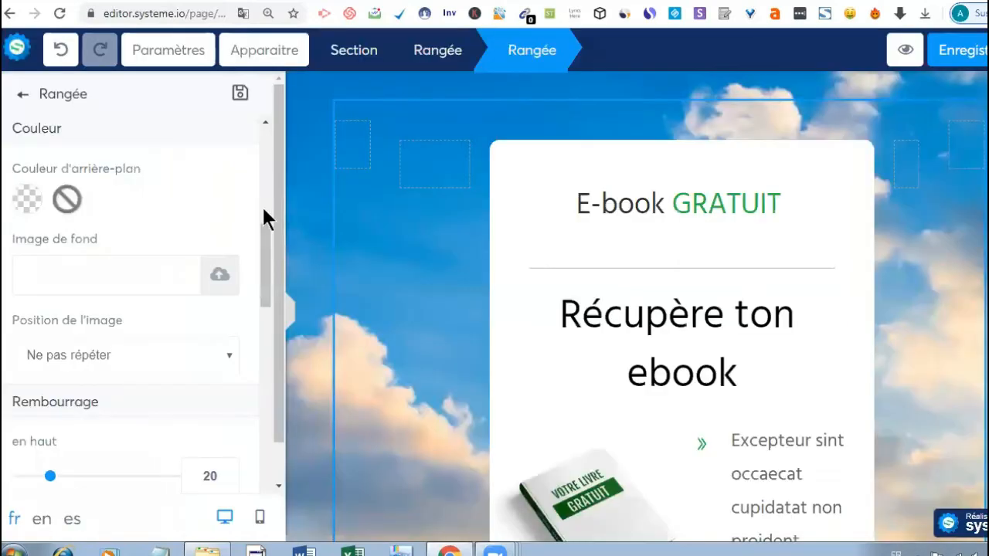
scroll(263, 207, "up", 5)
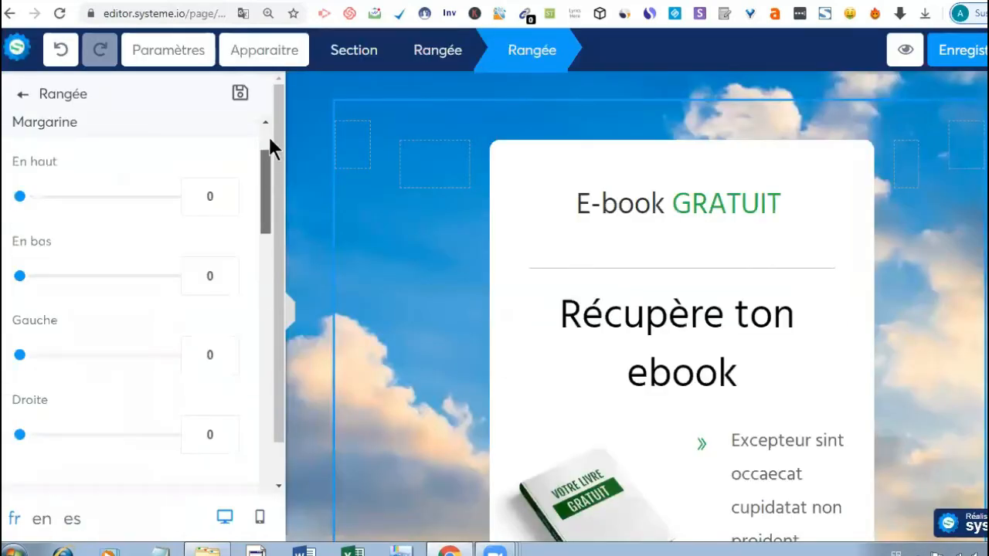
scroll(270, 143, "up", 2)
scroll(276, 170, "down", 2)
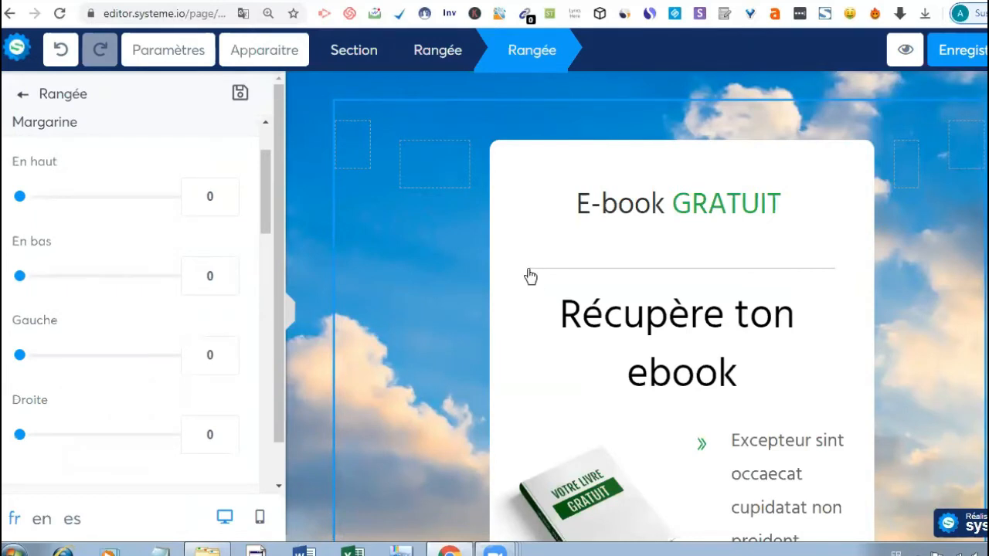
left_click(554, 170)
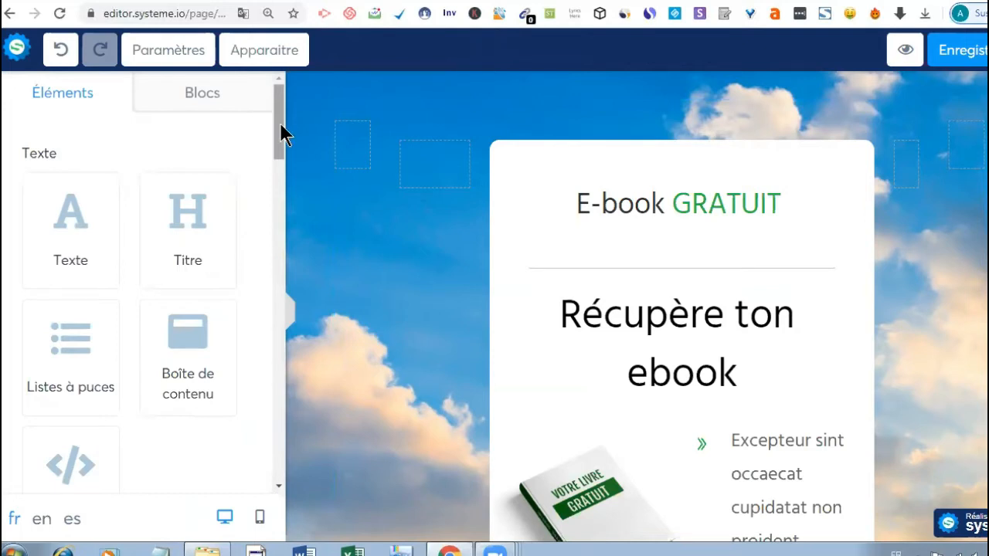
- Add a Vidéo element under the E-book GRATUIT heading
scroll(224, 260, "down", 5)
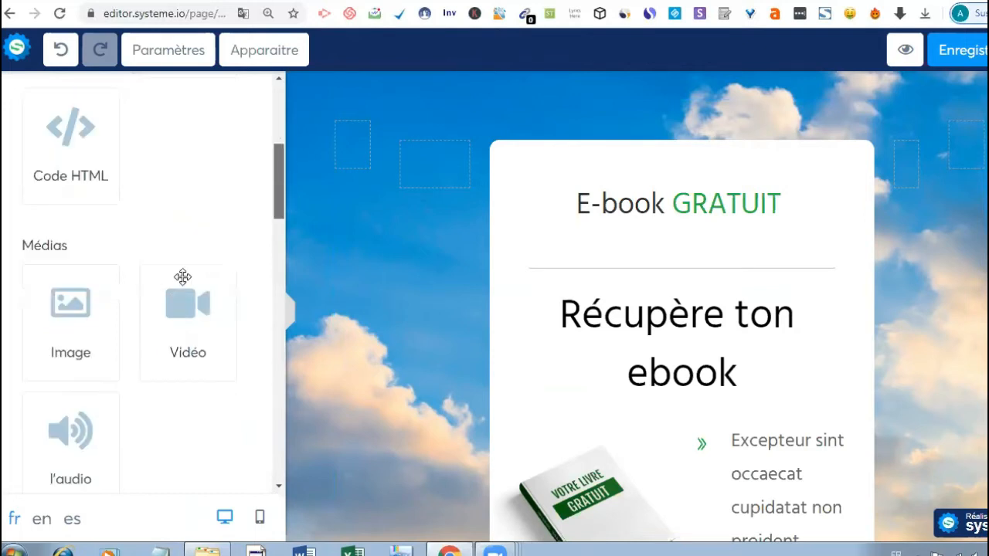
left_click_drag(473, 301, 700, 267)
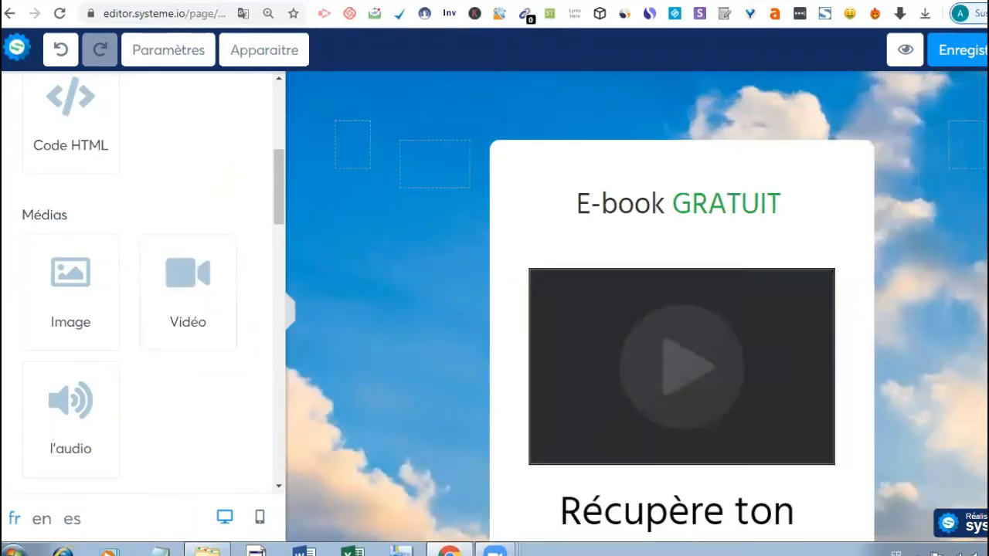
scroll(636, 307, "down", 3)
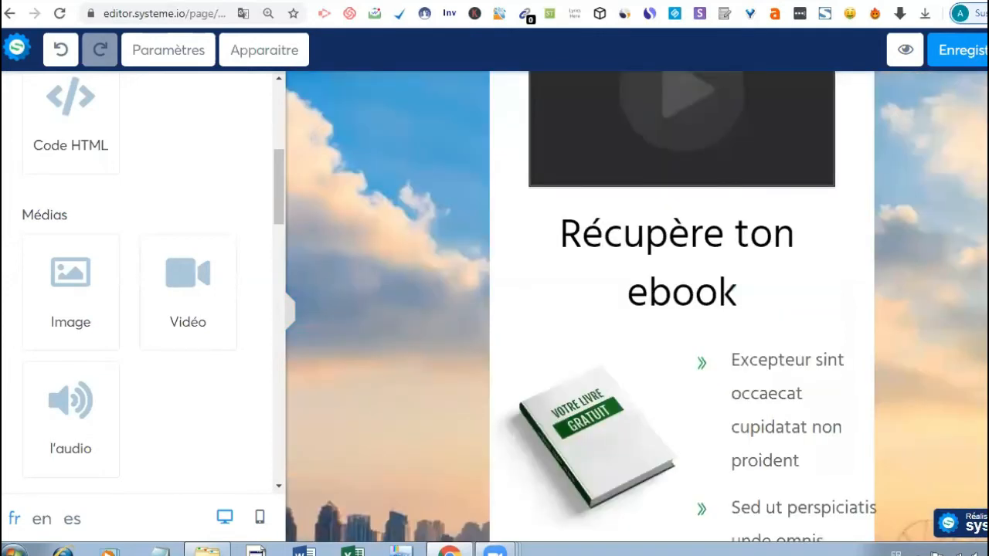
scroll(788, 274, "up", 3)
- Delete the empty text block under the heading and start deleting the video
mouse_move(825, 258)
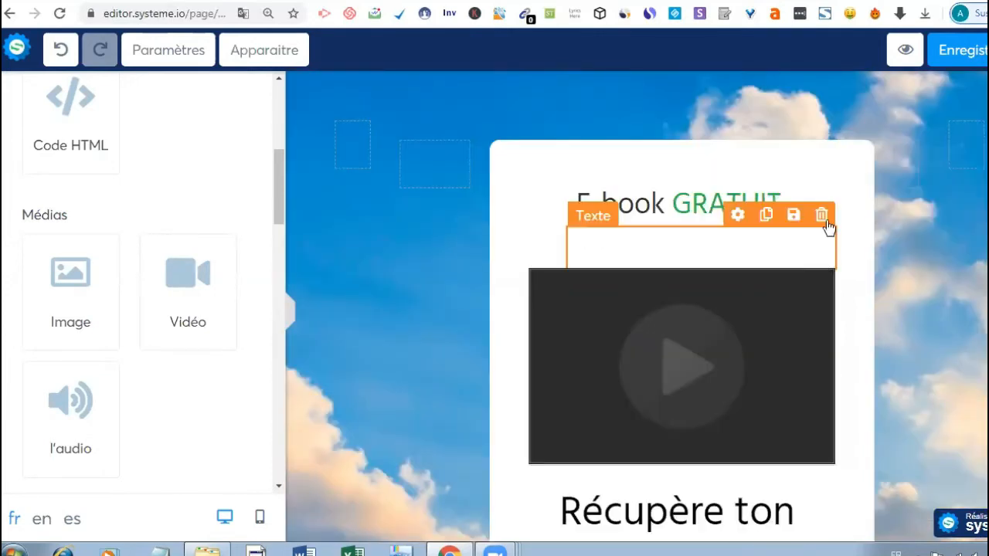
left_click(821, 215)
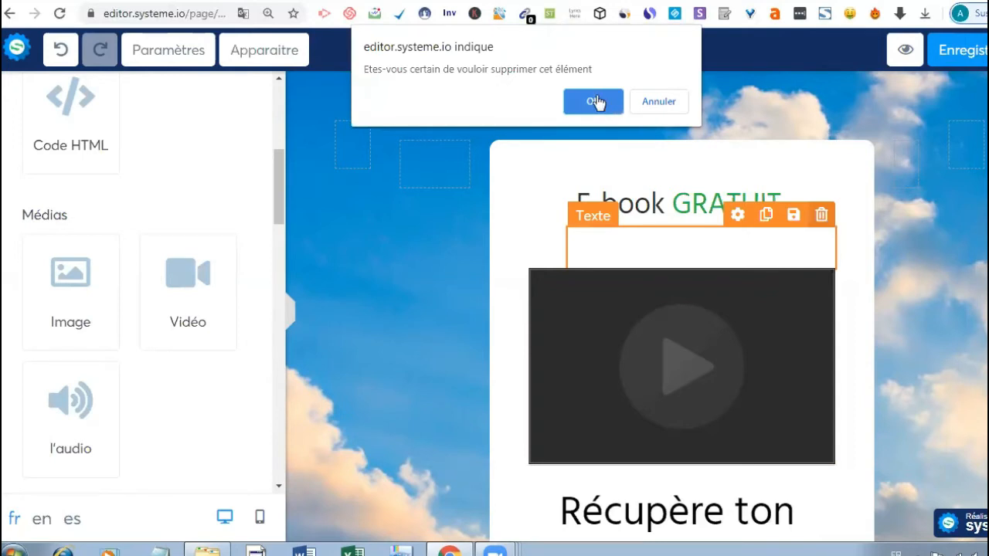
left_click(595, 102)
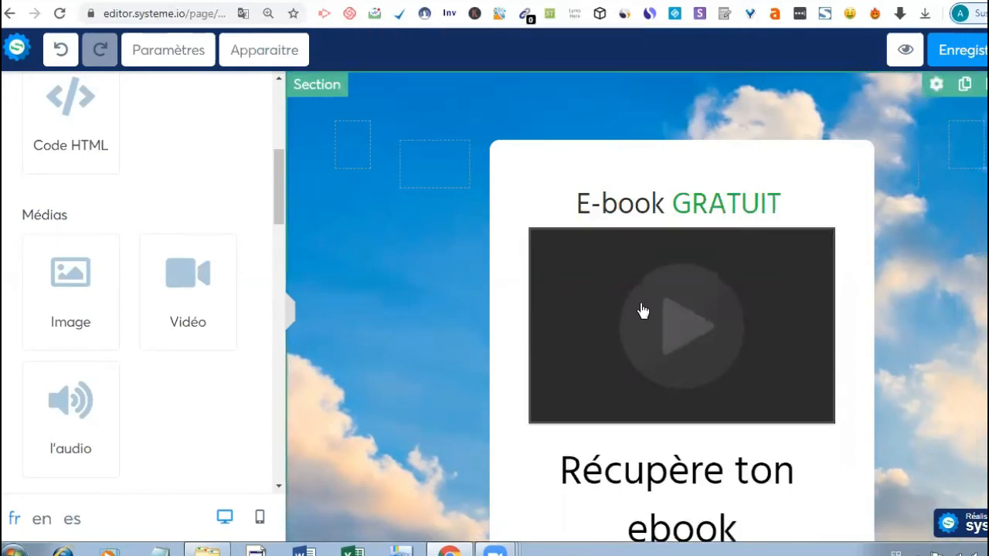
mouse_move(737, 260)
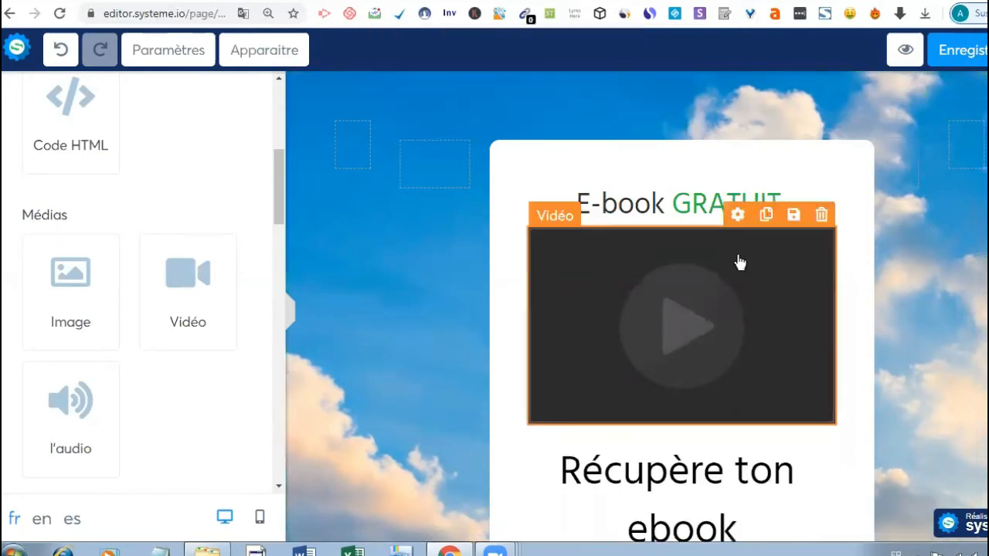
left_click(823, 218)
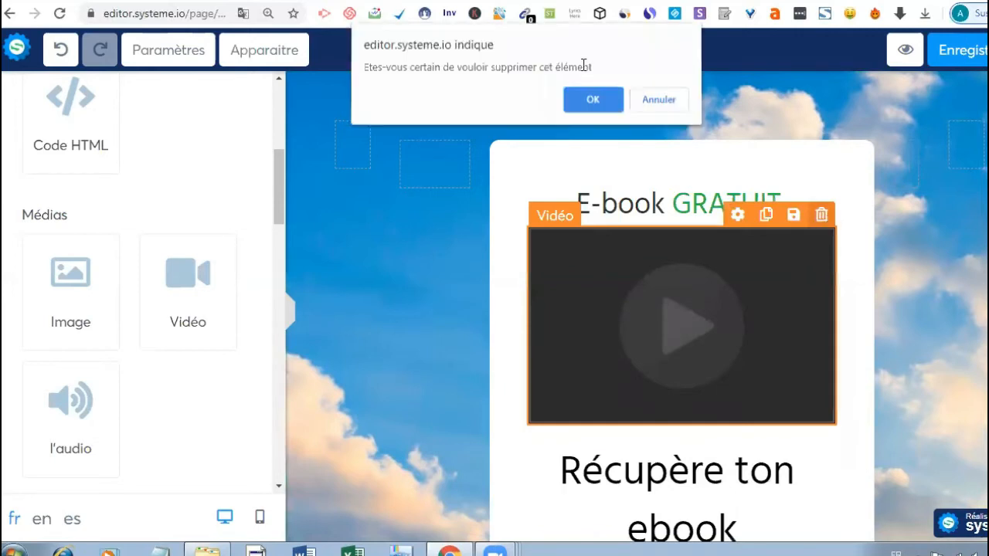
- Confirm the video deletion, try an Image block under E-book GRATUIT, then remove it
left_click(591, 106)
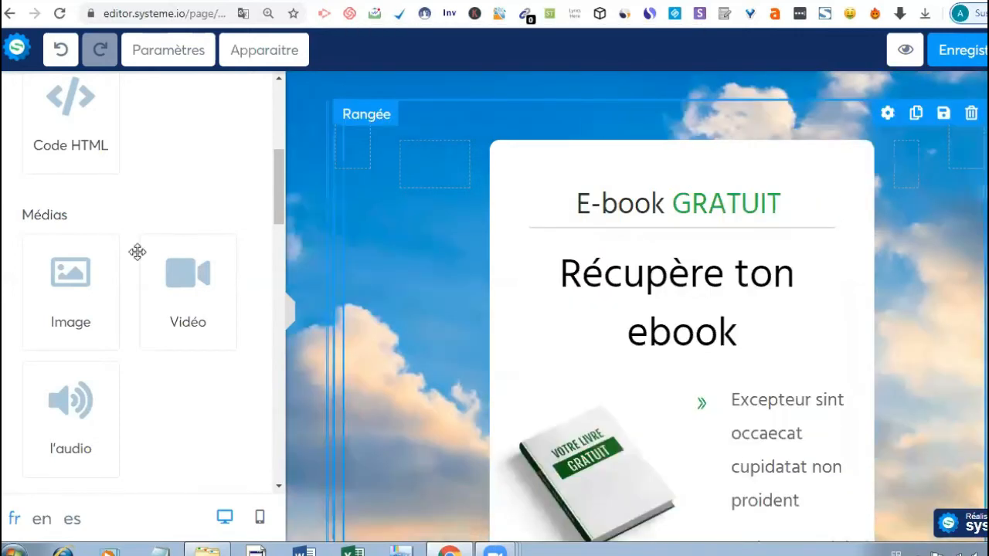
left_click_drag(64, 295, 749, 268)
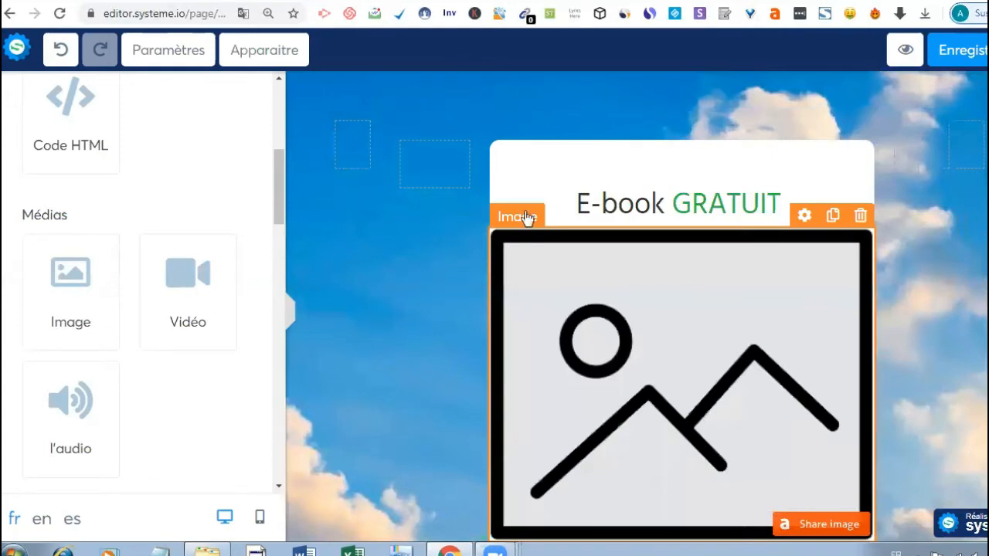
left_click(519, 217)
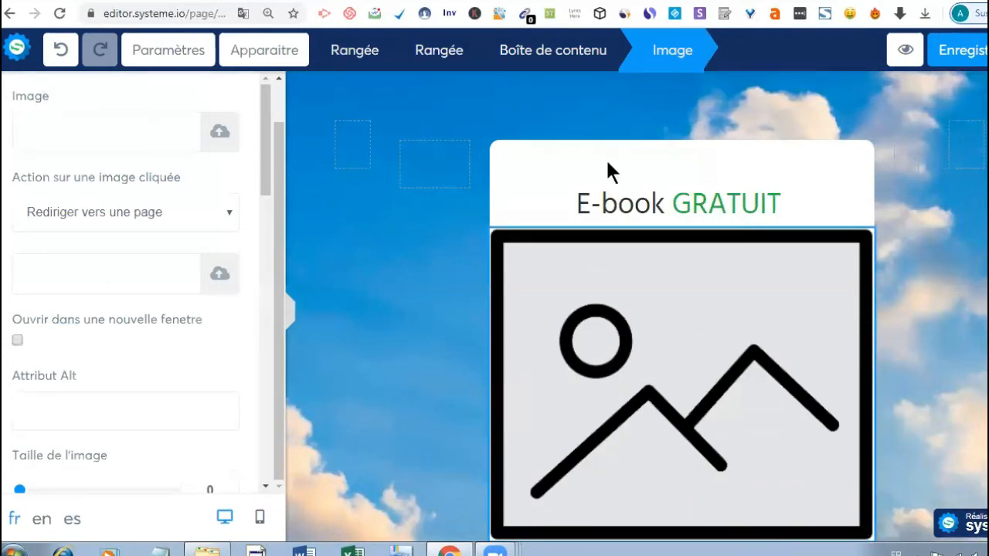
left_click(729, 314)
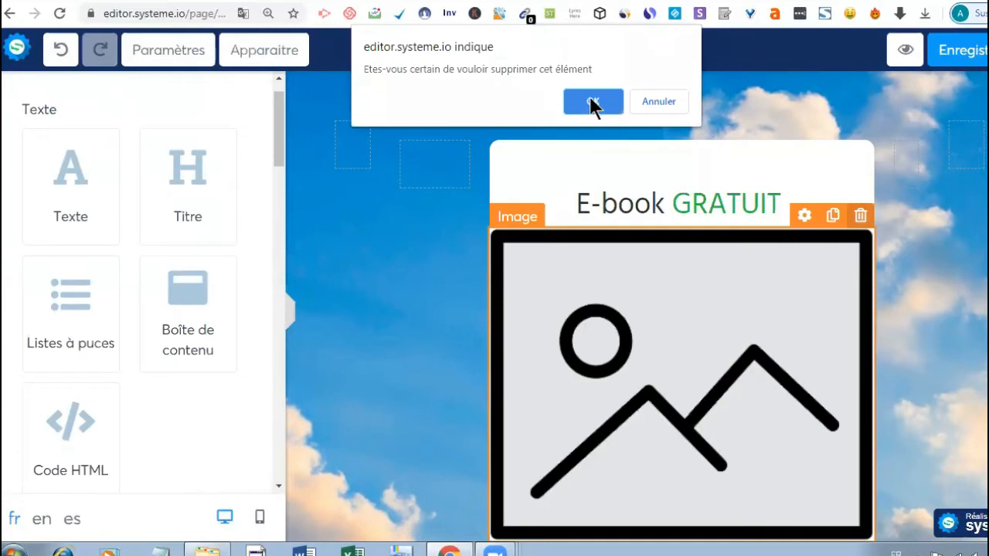
left_click(593, 105)
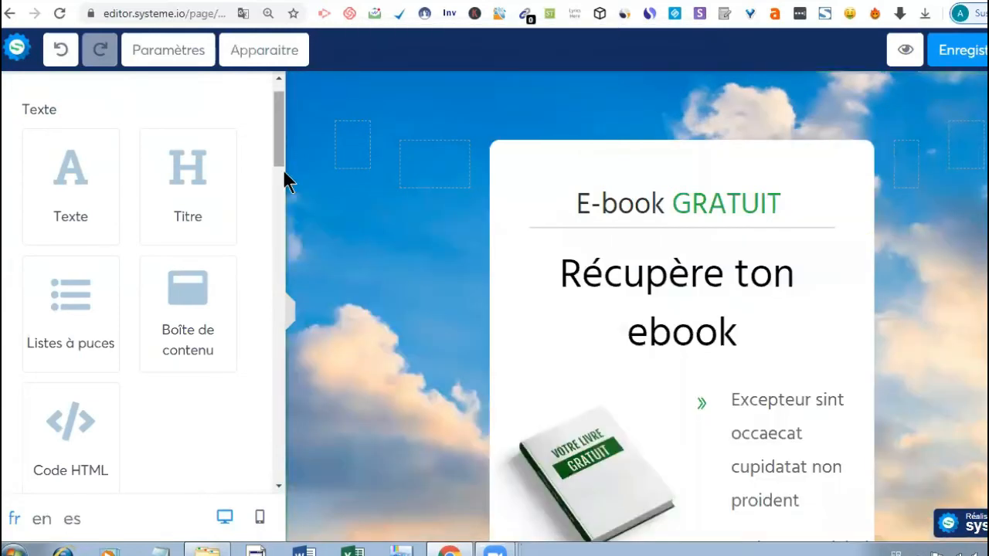
scroll(283, 170, "down", 2)
left_click_drag(283, 208, 287, 179)
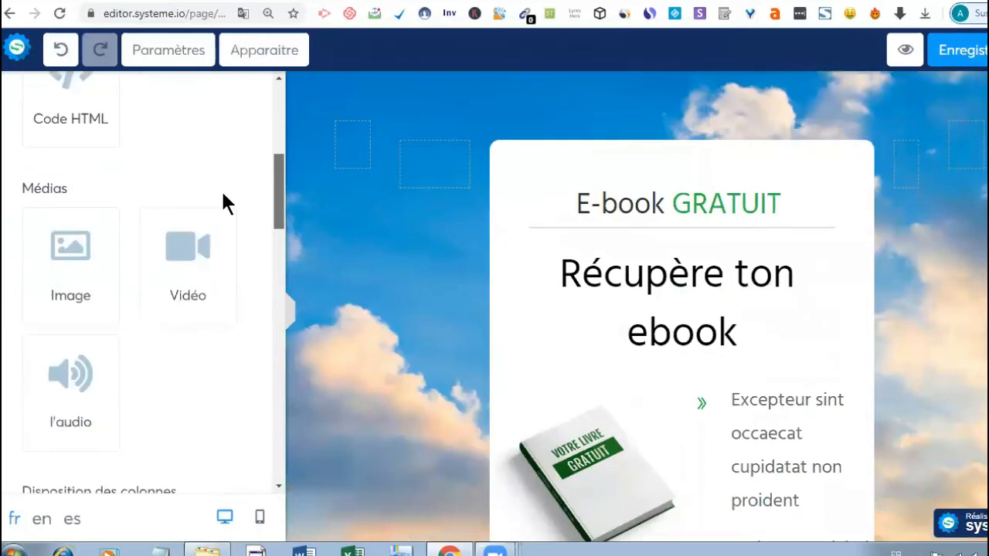
left_click_drag(76, 200, 683, 276)
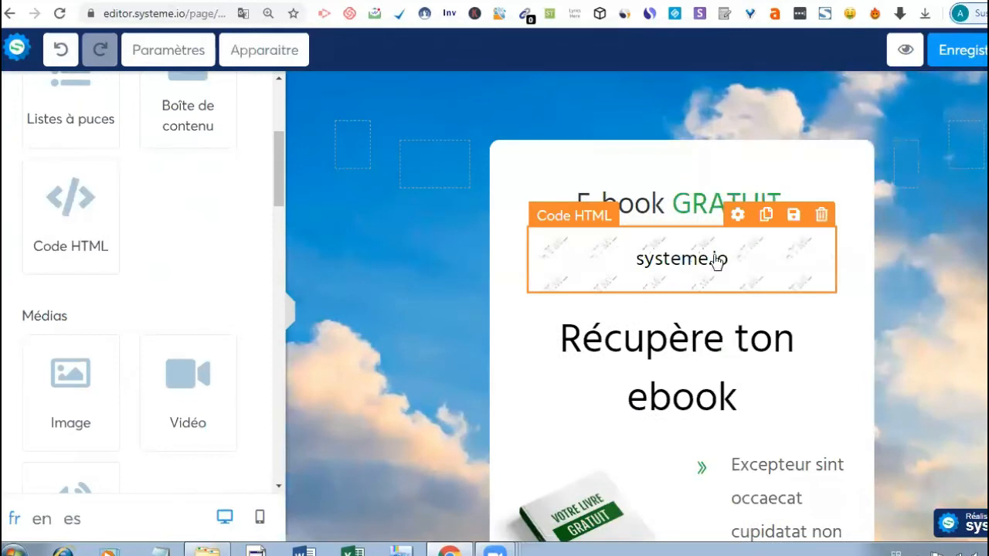
left_click(822, 215)
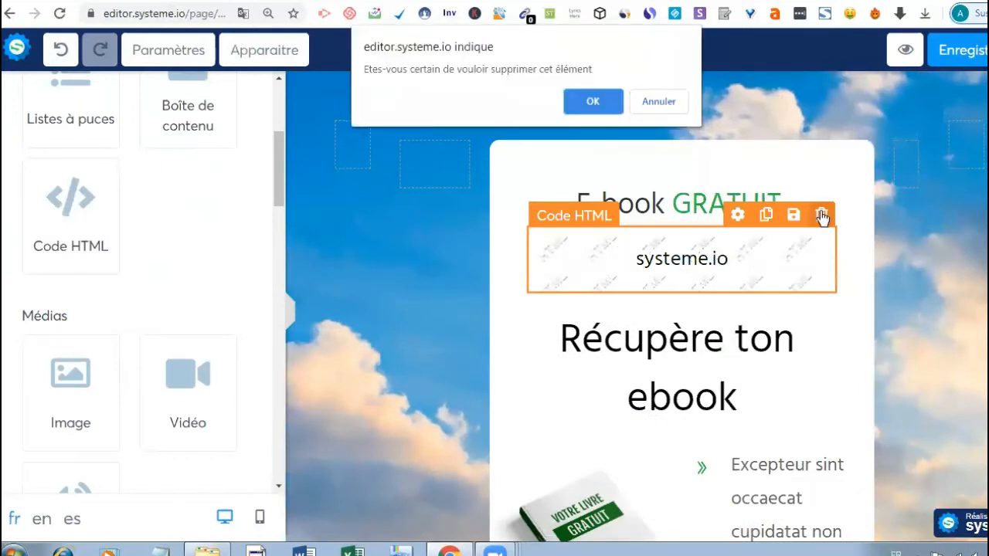
left_click(593, 102)
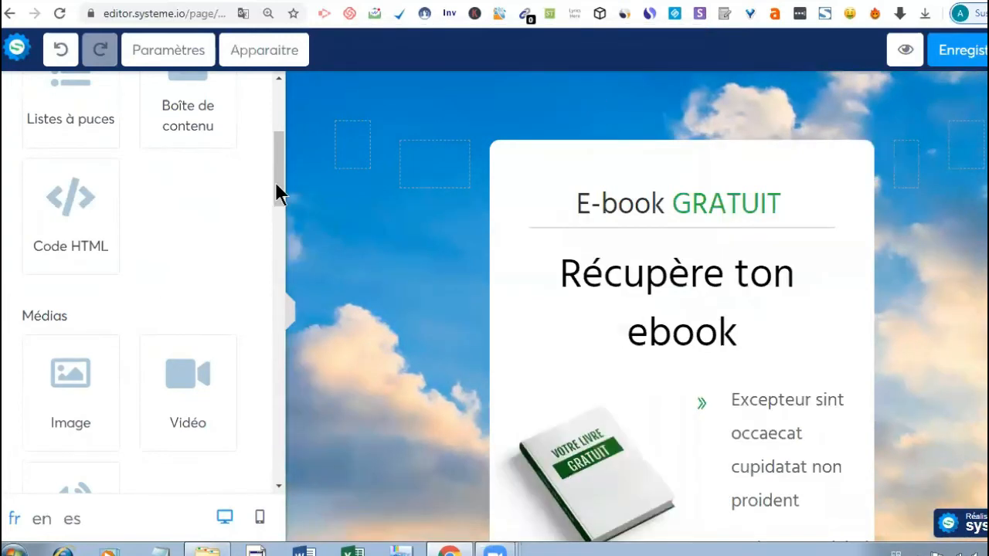
scroll(276, 137, "up", 3)
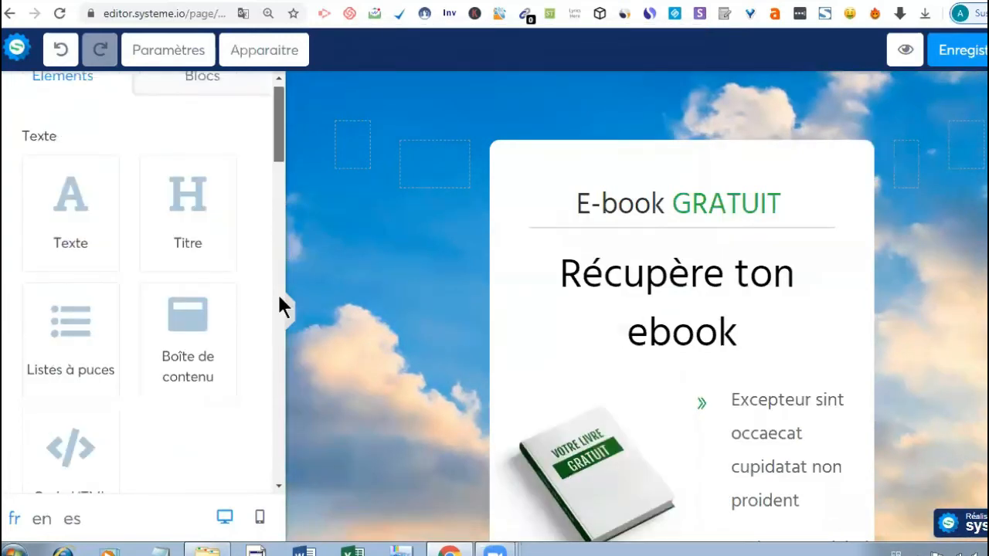
scroll(280, 305, "down", 5)
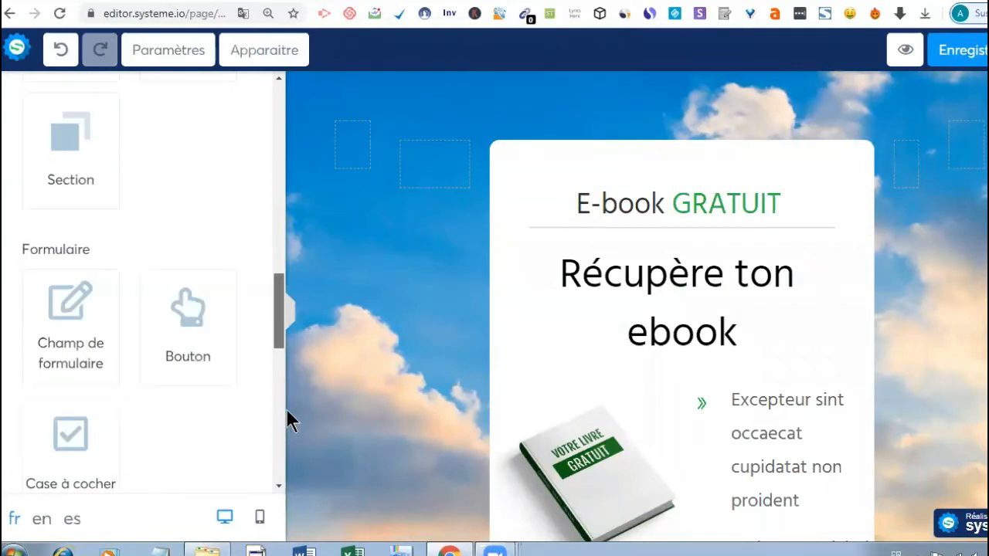
scroll(287, 411, "down", 5)
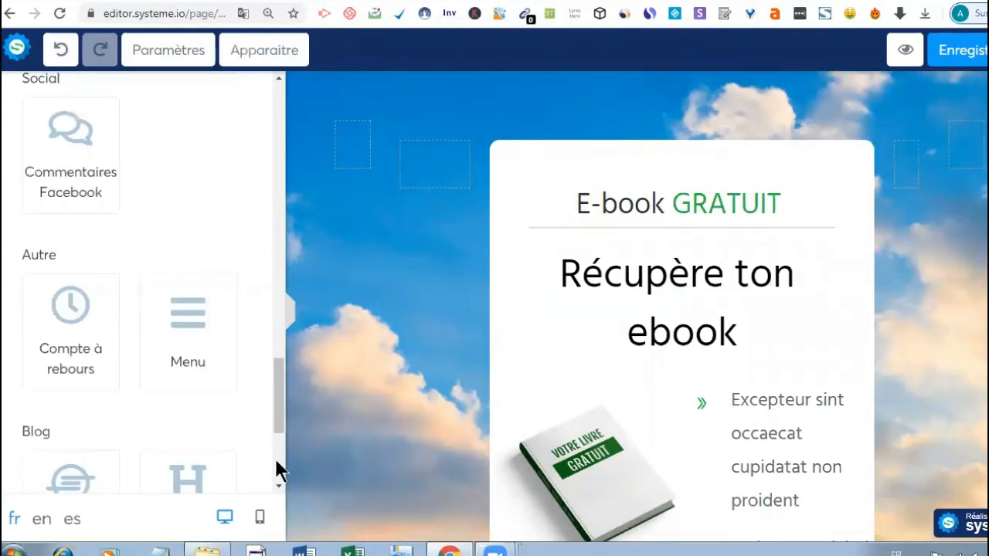
scroll(278, 463, "down", 3)
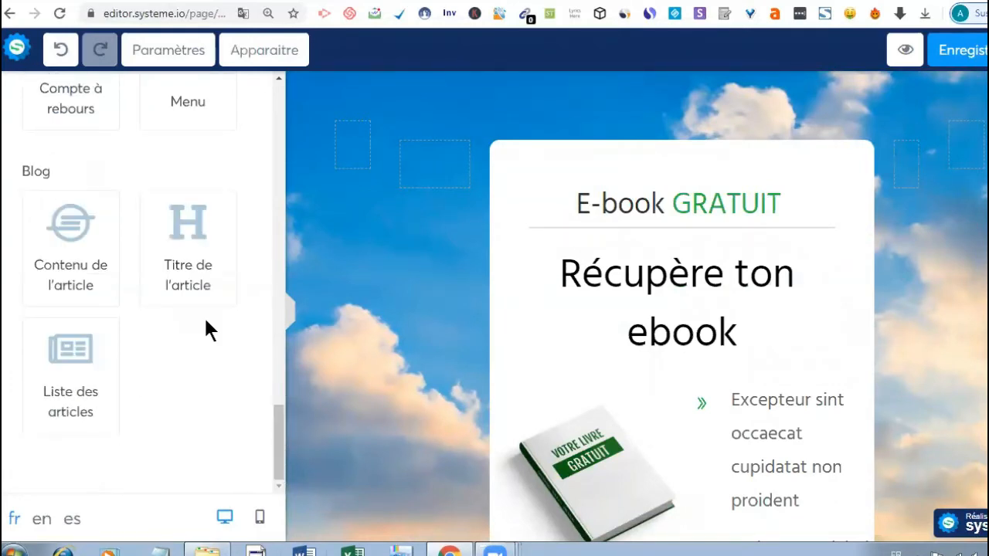
left_click_drag(277, 432, 267, 126)
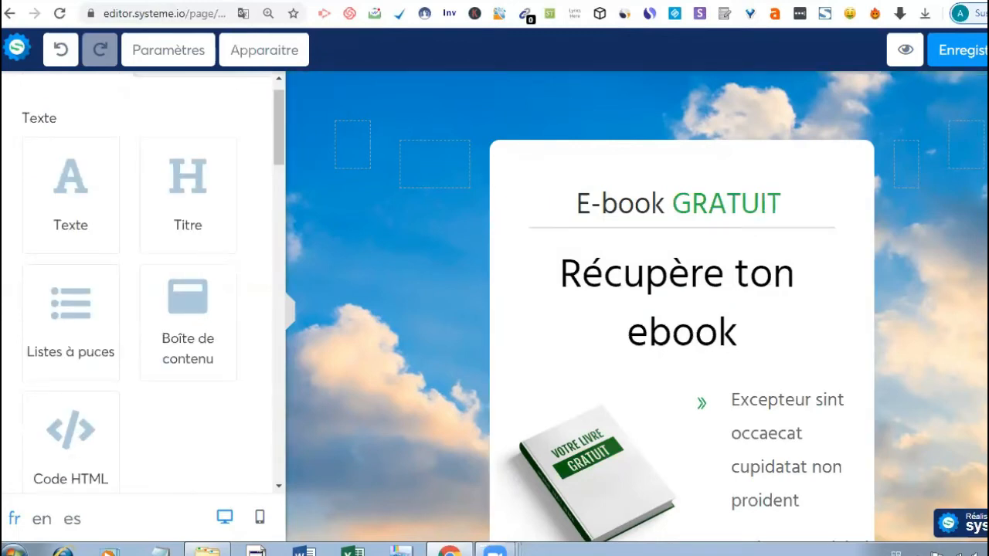
- Scroll down and select the green 'Cliquez ici pour obtenir un accès instantané' button
scroll(654, 384, "down", 1)
scroll(653, 384, "down", 5)
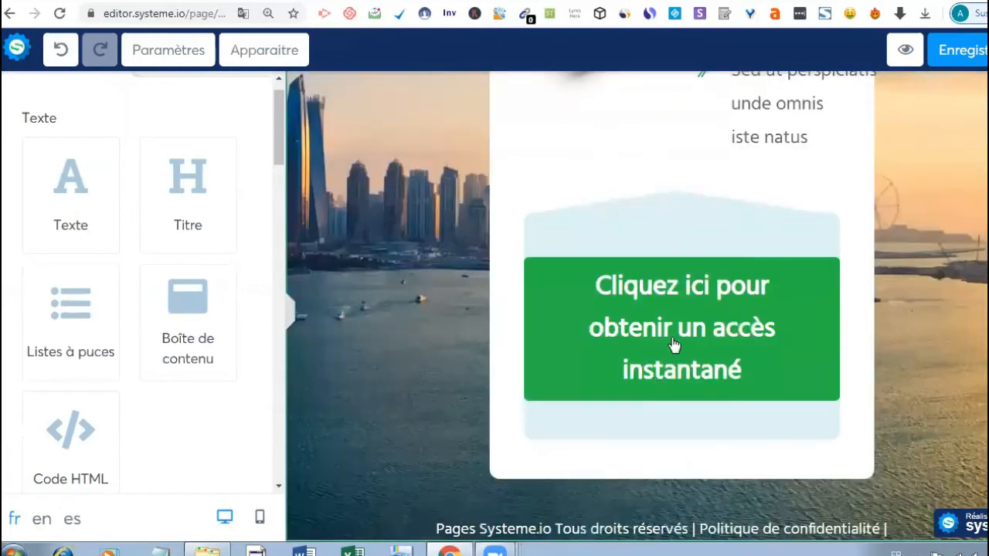
left_click(671, 335)
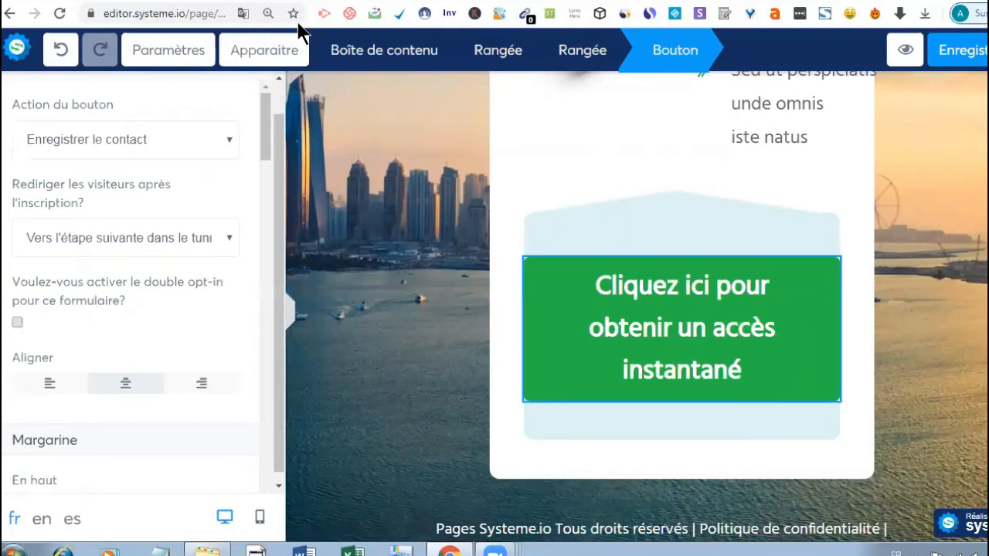
- Review the settings of the row holding the button, then reselect the green button
left_click(779, 316)
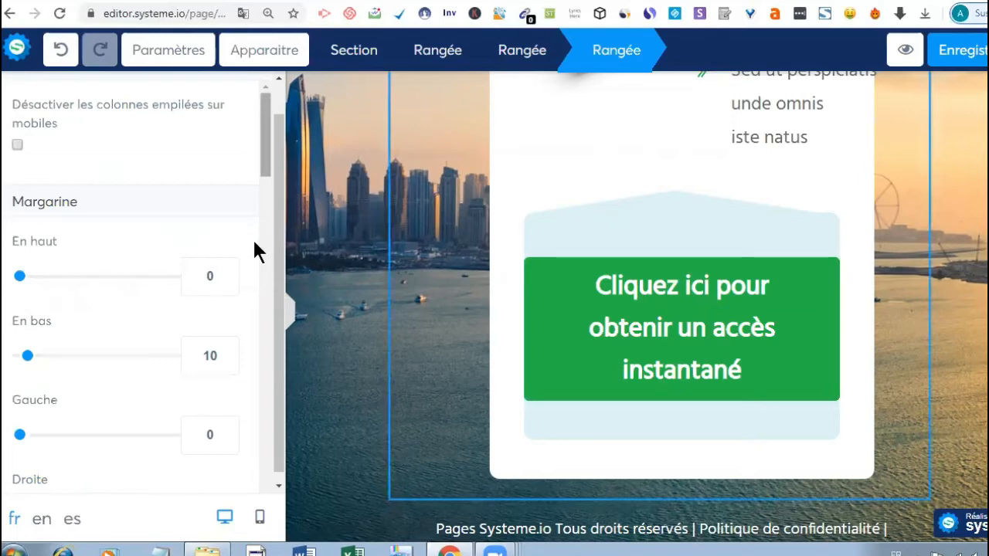
scroll(256, 249, "down", 5)
scroll(256, 340, "down", 5)
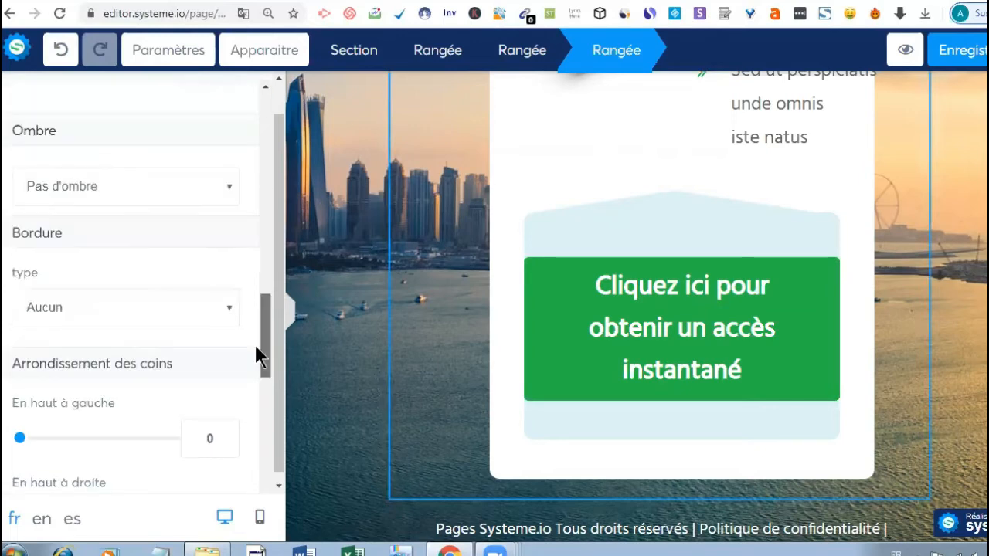
scroll(258, 410, "down", 3)
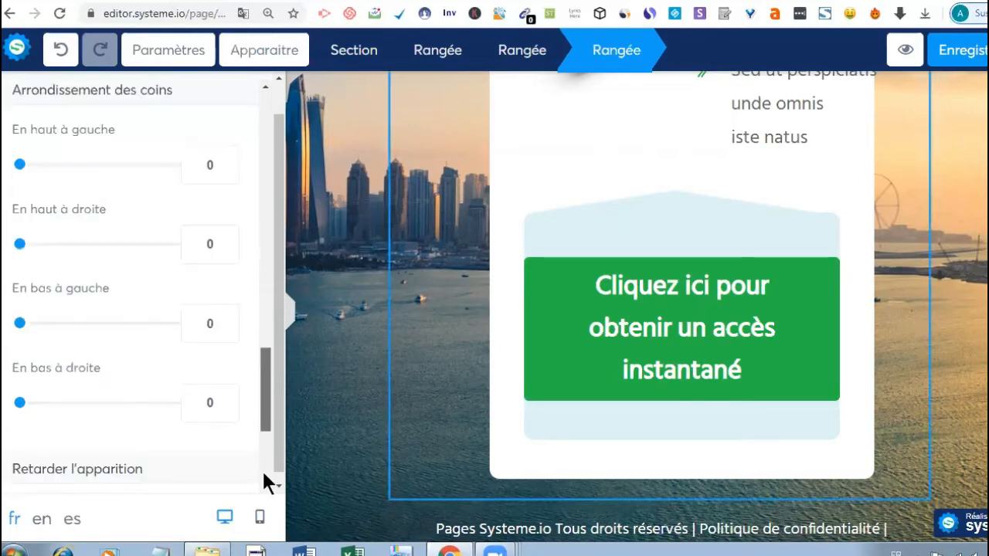
scroll(261, 480, "down", 3)
left_click_drag(263, 484, 262, 337)
scroll(263, 337, "up", 1)
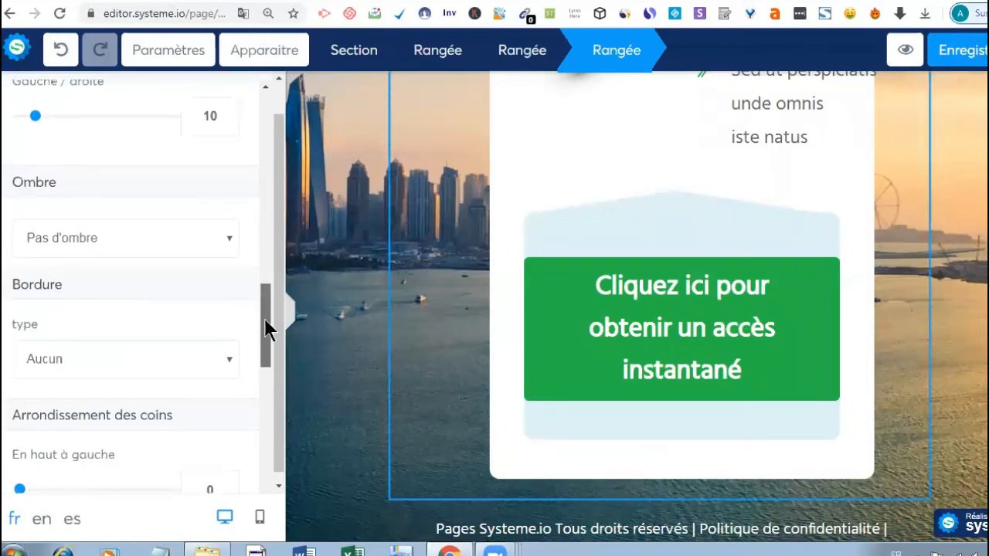
scroll(264, 324, "up", 1)
scroll(264, 295, "up", 1)
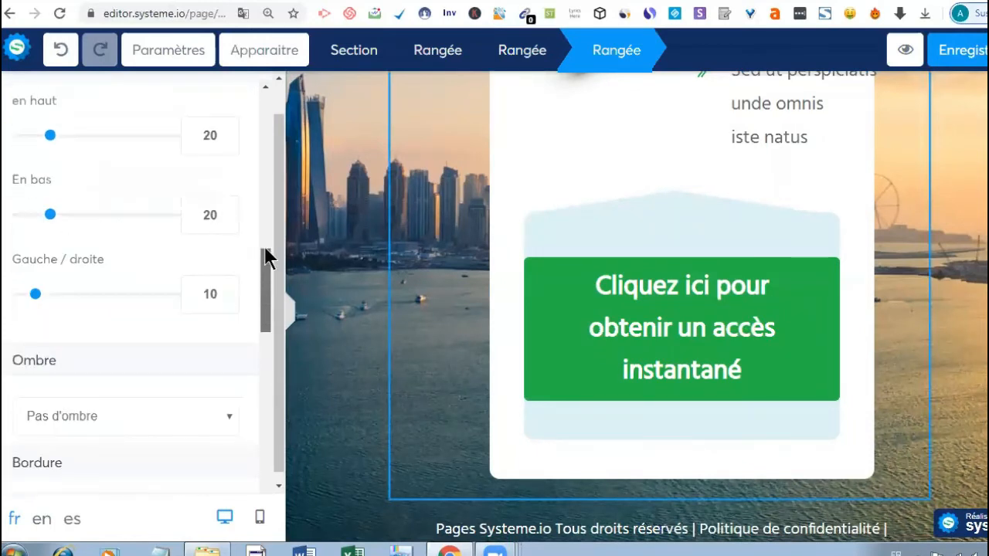
scroll(264, 240, "up", 3)
left_click_drag(265, 236, 273, 102)
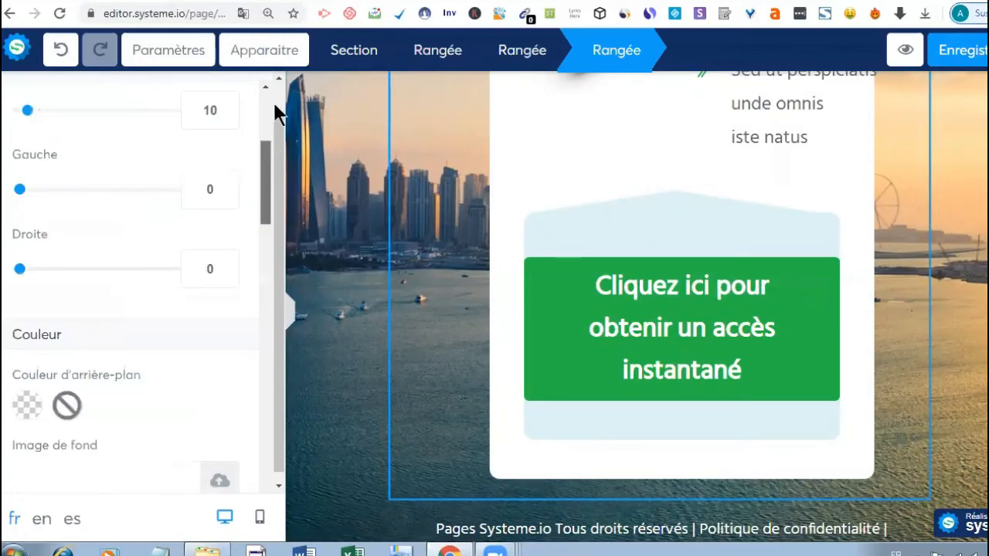
left_click(689, 318)
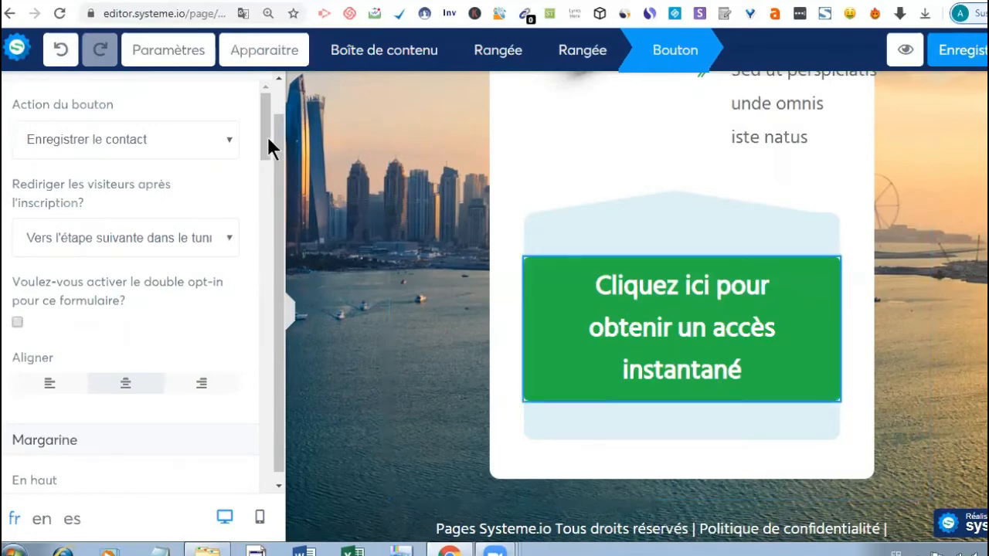
- Clear the old 'Cliquez ici pour obtenir un accès instantané' text from the Bouton texte field
scroll(277, 268, "down", 10)
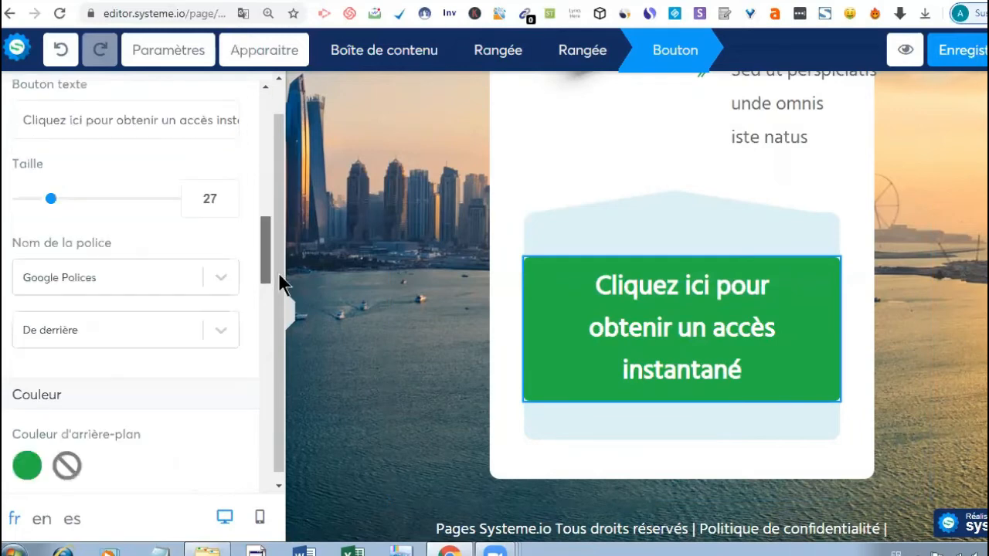
scroll(277, 263, "down", 2)
scroll(273, 246, "up", 4)
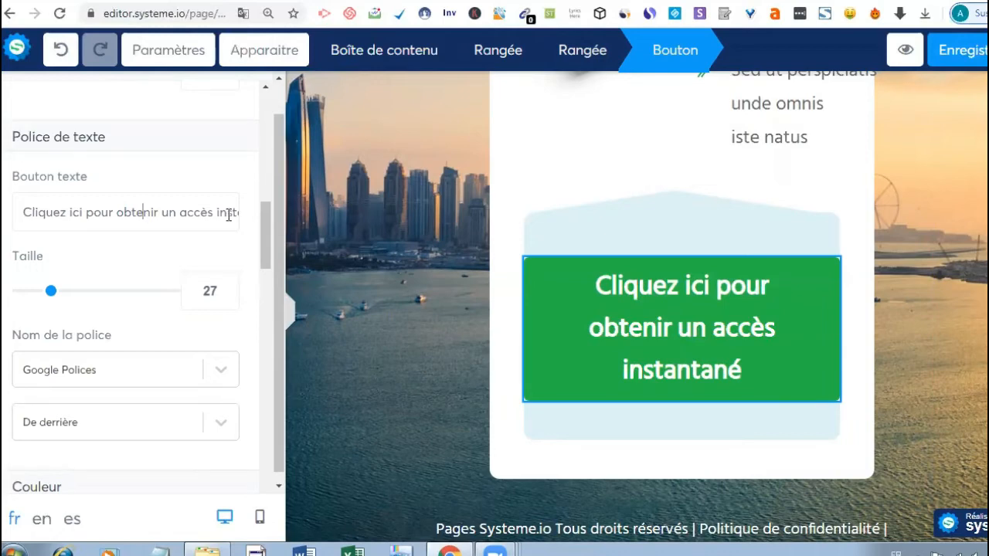
key("BackSpace")
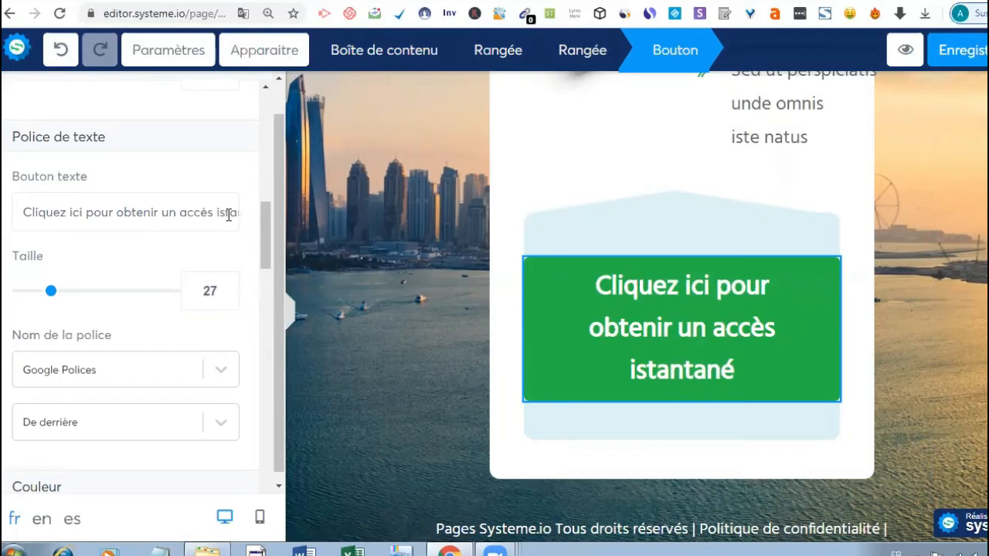
left_click_drag(229, 215, 34, 214)
key("BackSpace")
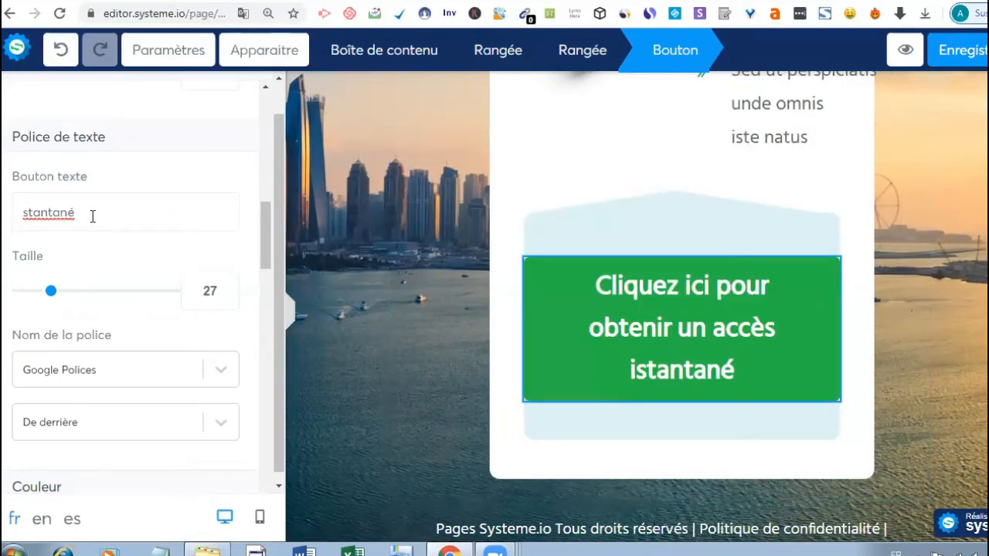
left_click(92, 216)
key("BackSpace")
key("BackSpace")
key("BackSpace")
key("BackSpace")
key("BackSpace")
key("BackSpace")
key("BackSpace")
key("BackSpace")
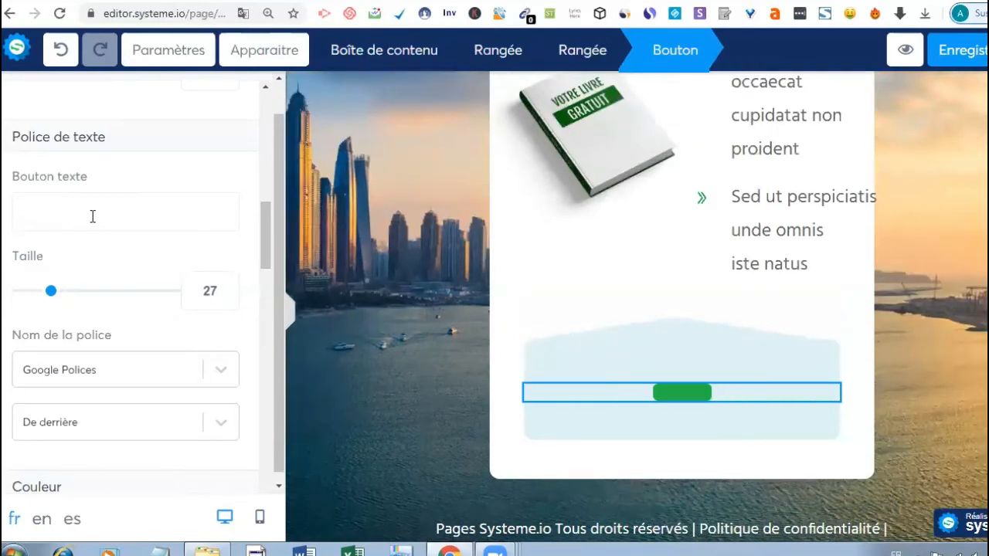
- Type the new button label 'RECEVOIR MON E-BOOK' in capitals
type("r")
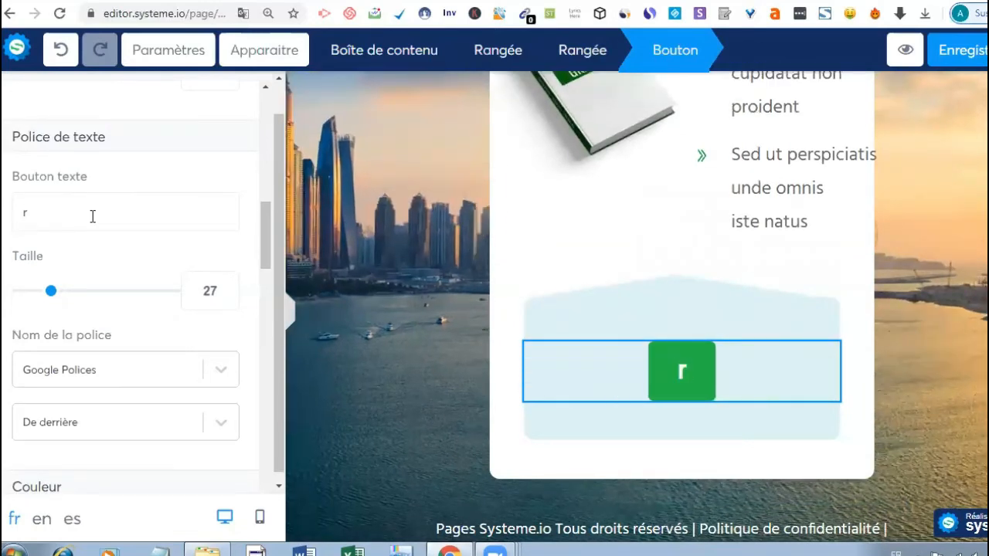
key("BackSpace")
type("RECEV")
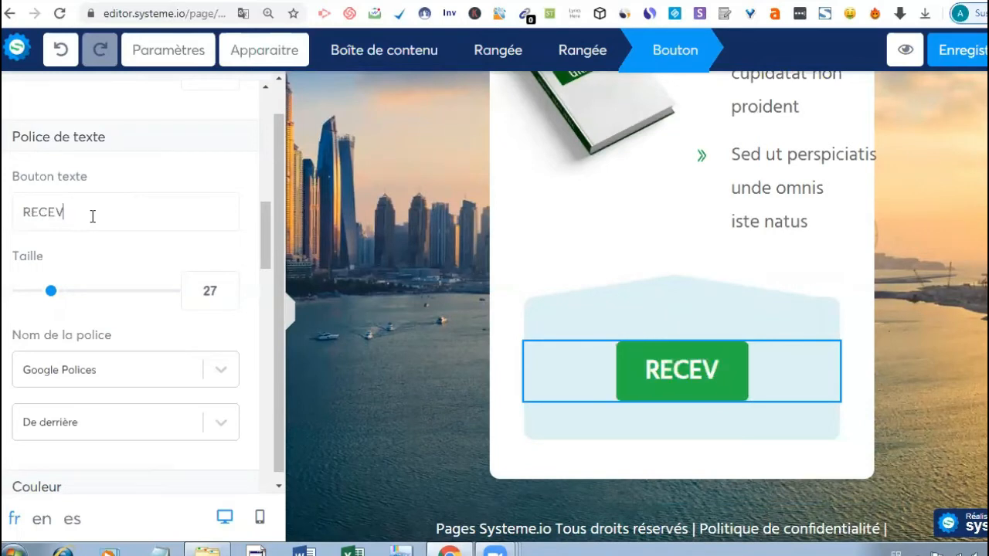
type("OIR")
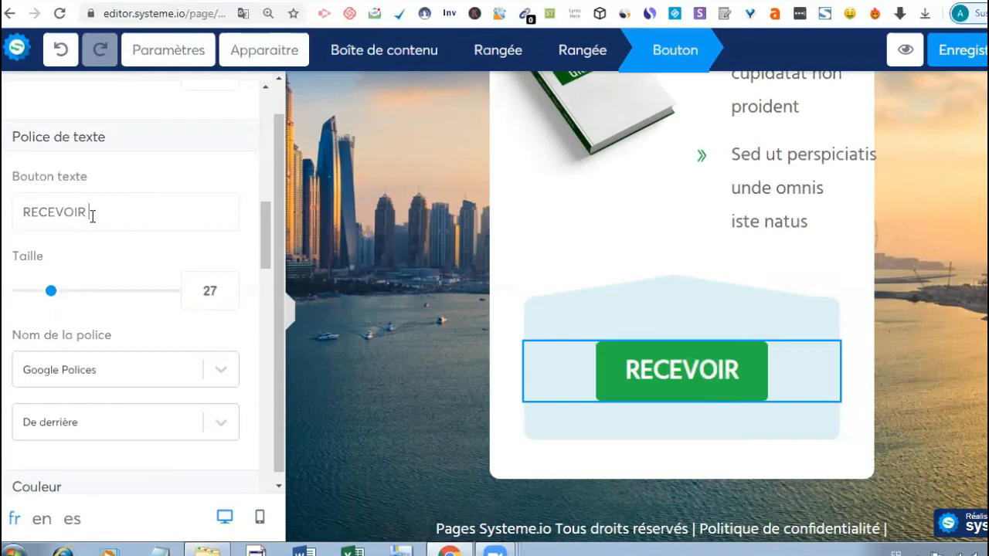
type(" MN")
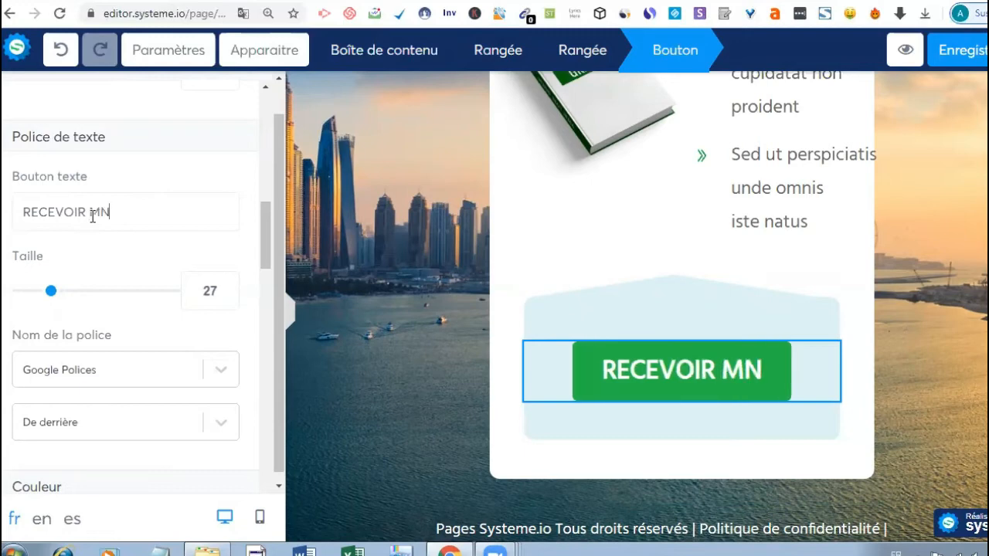
key("BackSpace")
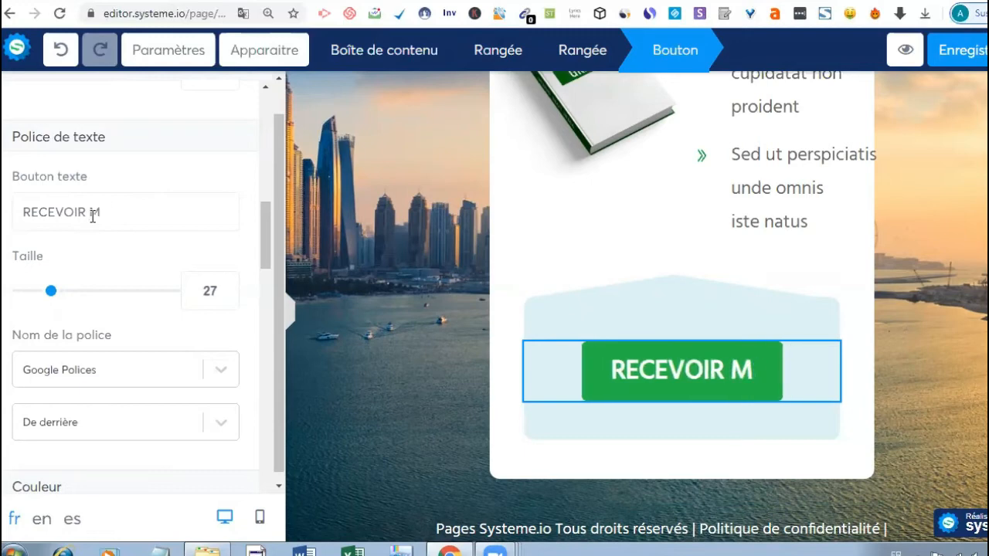
type("ON")
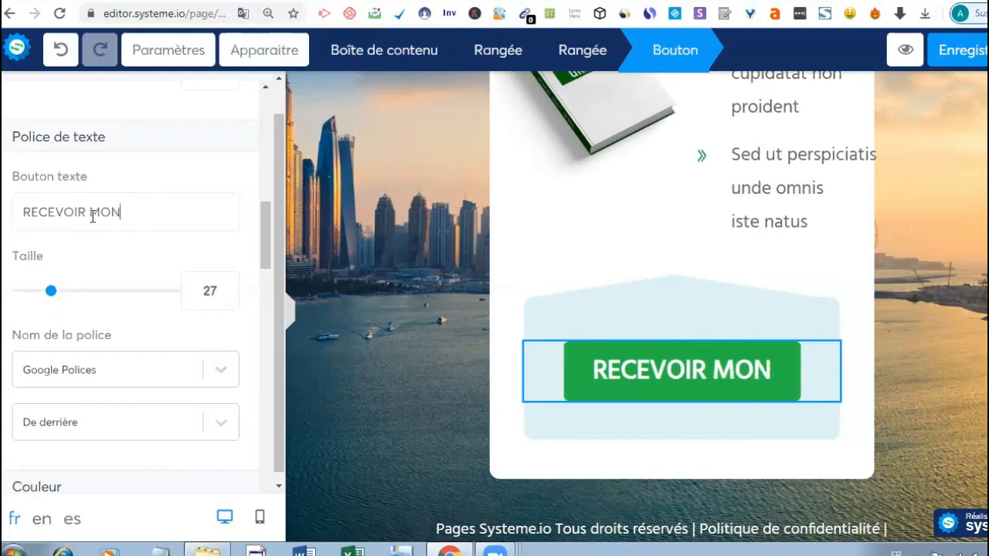
type(" E-")
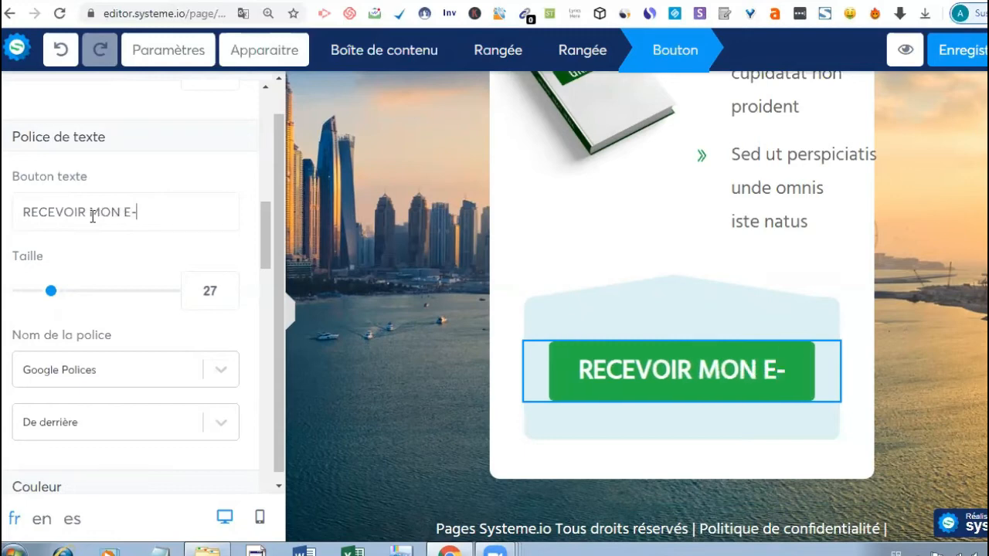
type("BOO")
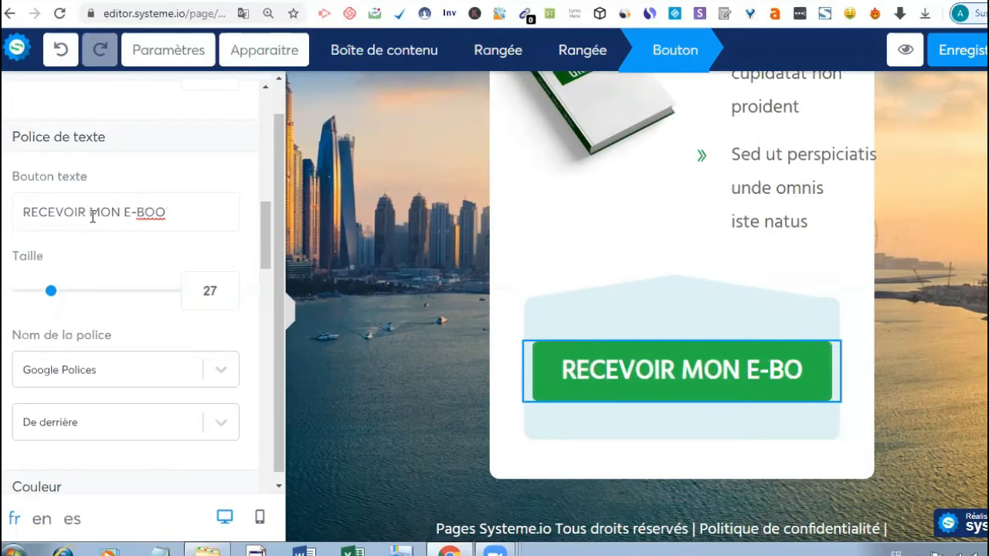
type("K")
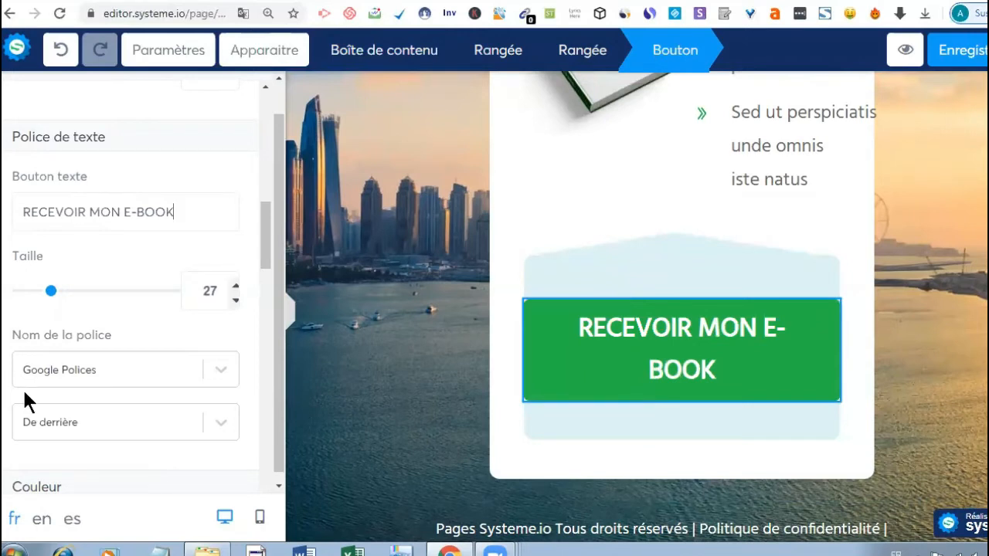
- Set the button label's text size to 22 so it fits on one line
left_click(44, 289)
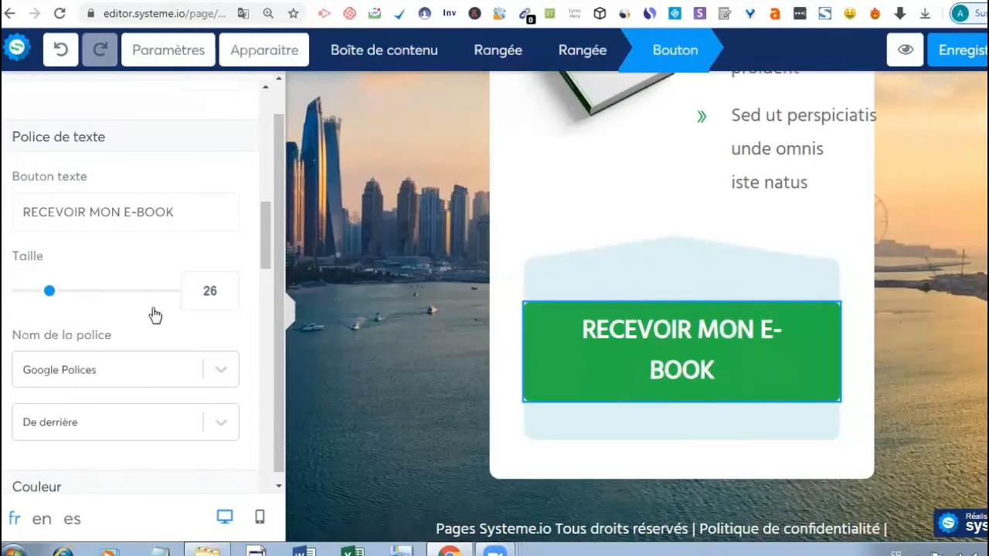
left_click(144, 291)
left_click(59, 290)
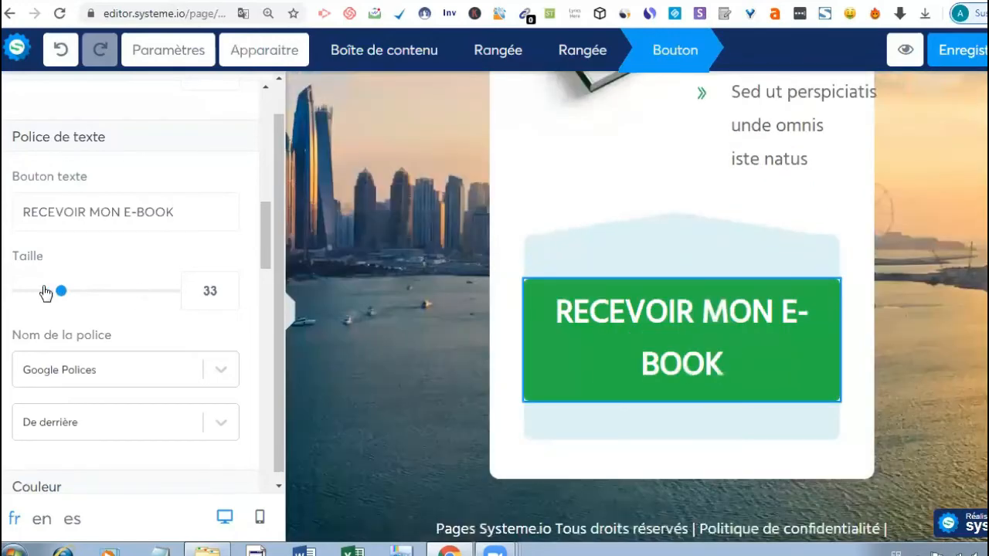
left_click(46, 291)
left_click(44, 290)
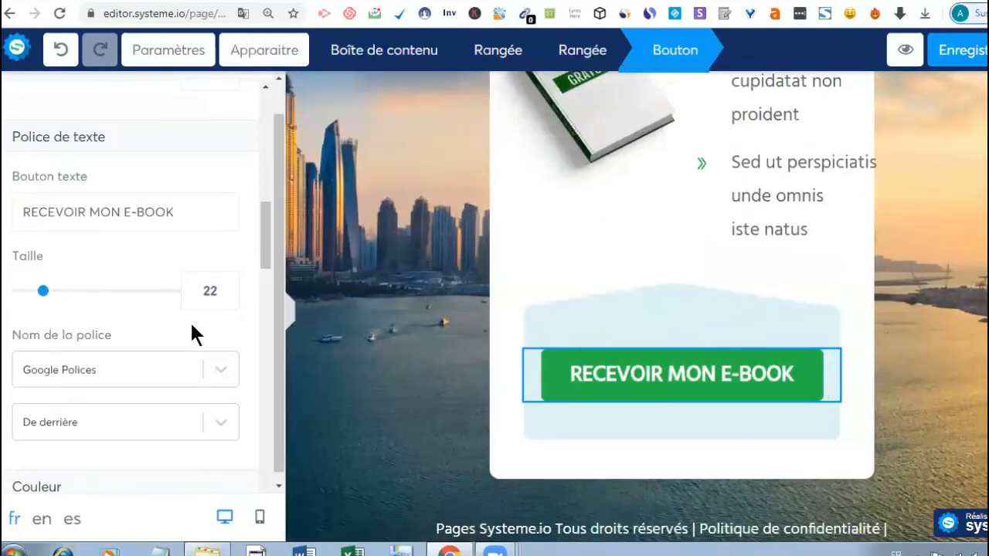
left_click(224, 370)
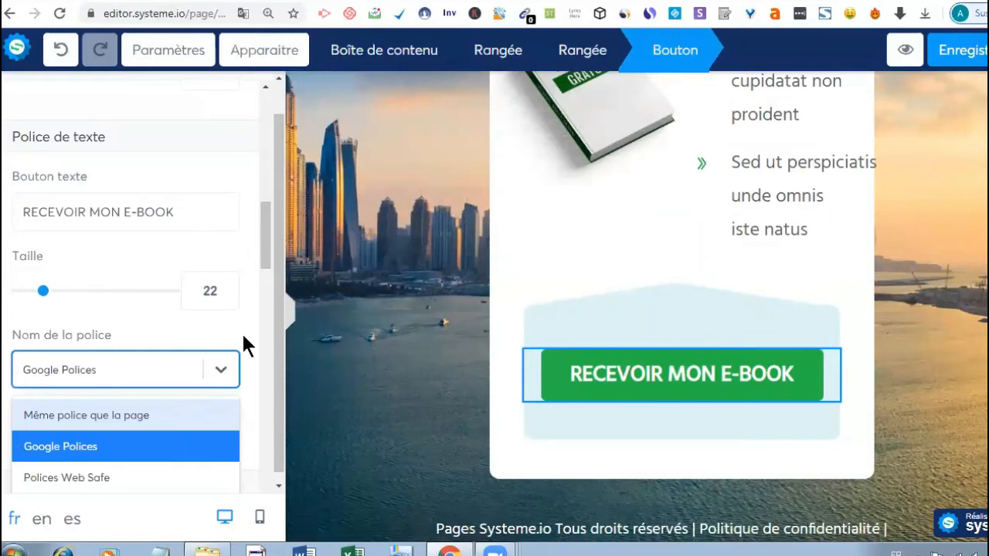
left_click(258, 315)
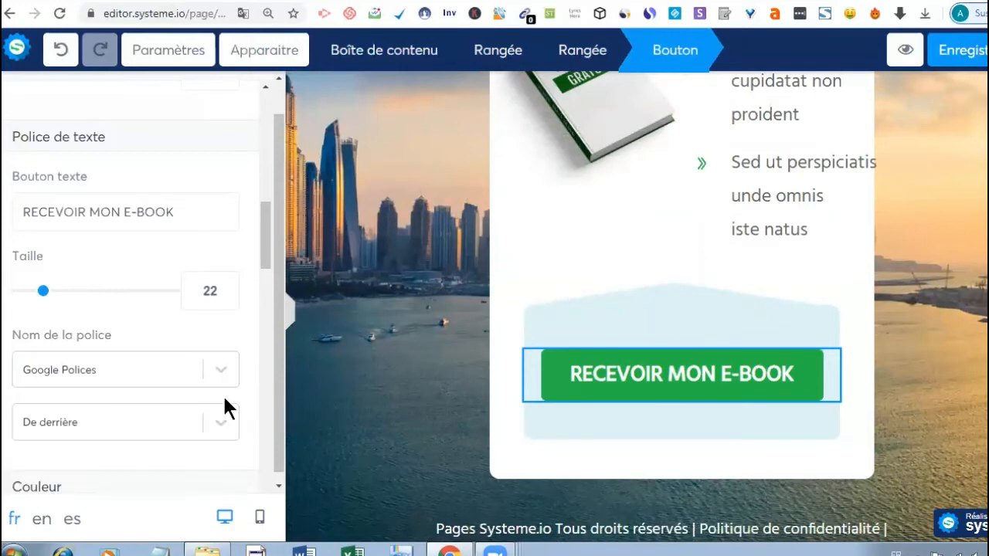
- Lower the button's bottom margin (En bas) to 12
left_click_drag(261, 241, 265, 168)
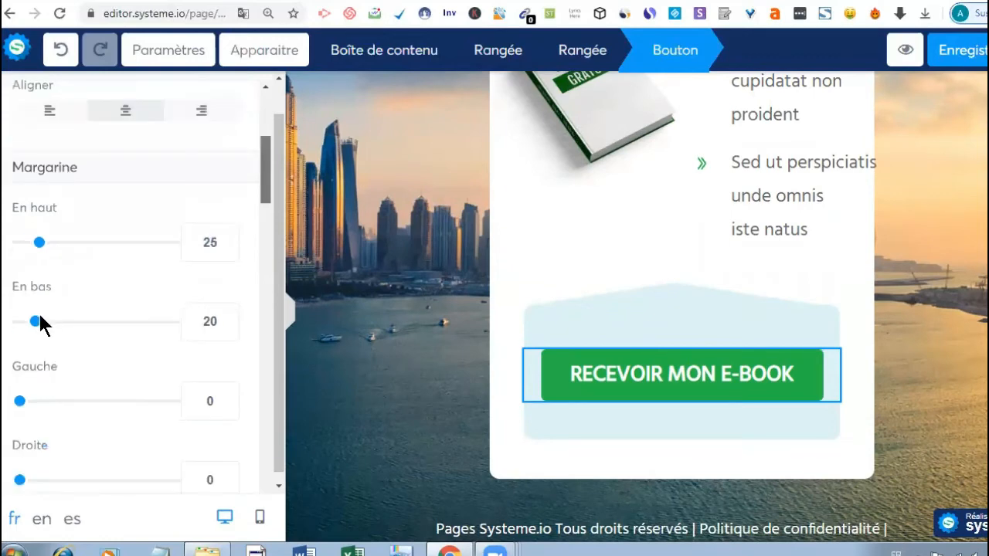
mouse_move(37, 324)
left_mouse_down()
mouse_move(139, 343)
mouse_move(29, 317)
left_mouse_up()
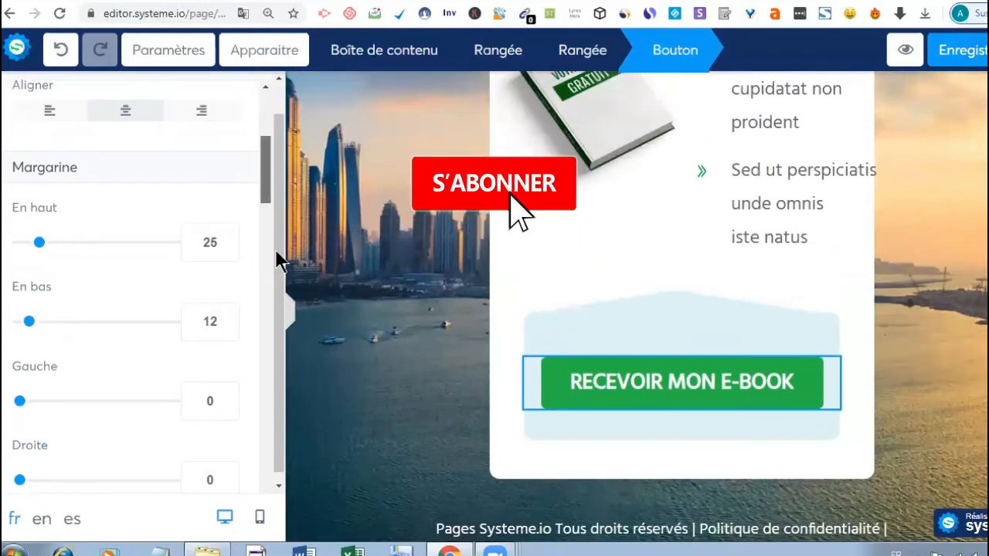
scroll(279, 278, "down", 3)
scroll(88, 320, "down", 5)
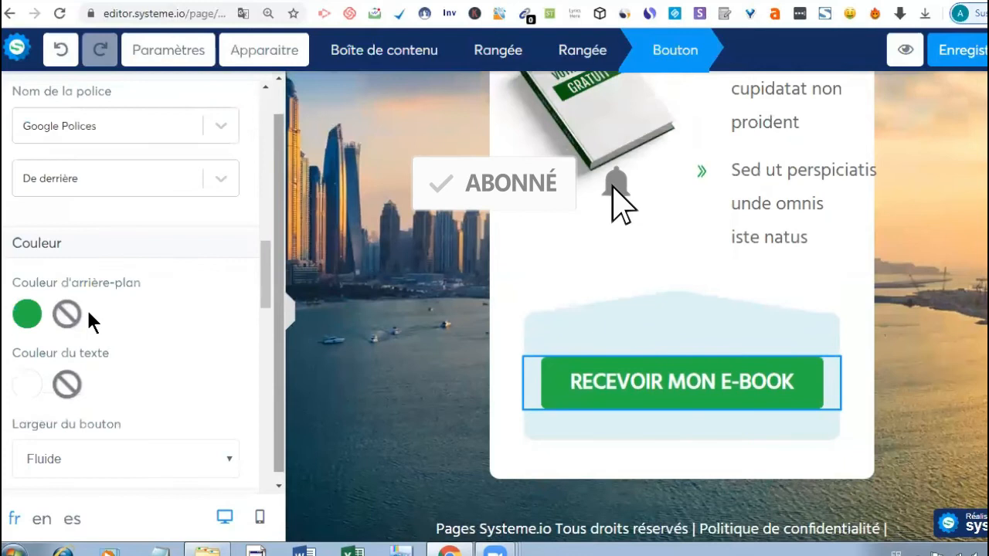
- Keep the button background green (26B72F) after trying blue, then deselect the button
left_click(24, 315)
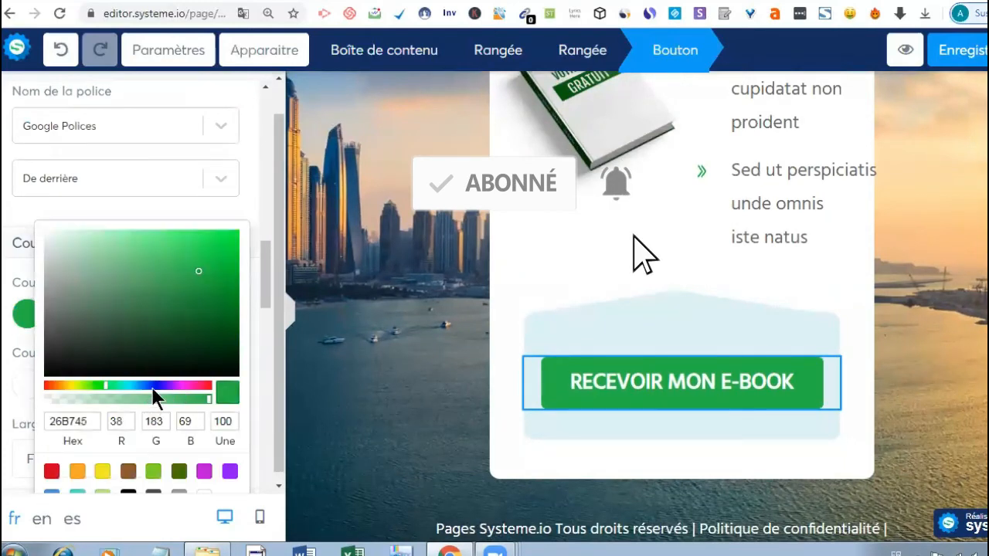
left_click(152, 386)
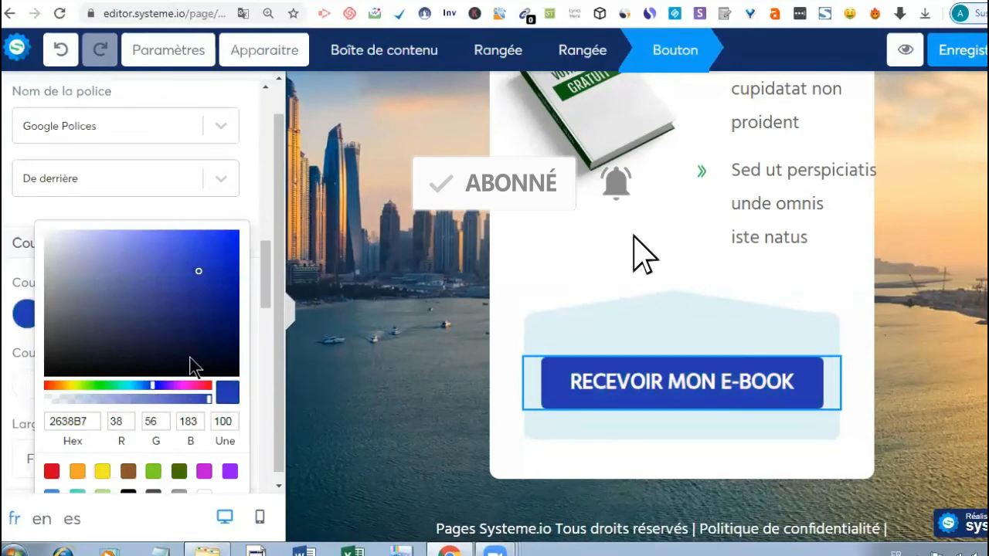
left_click(102, 386)
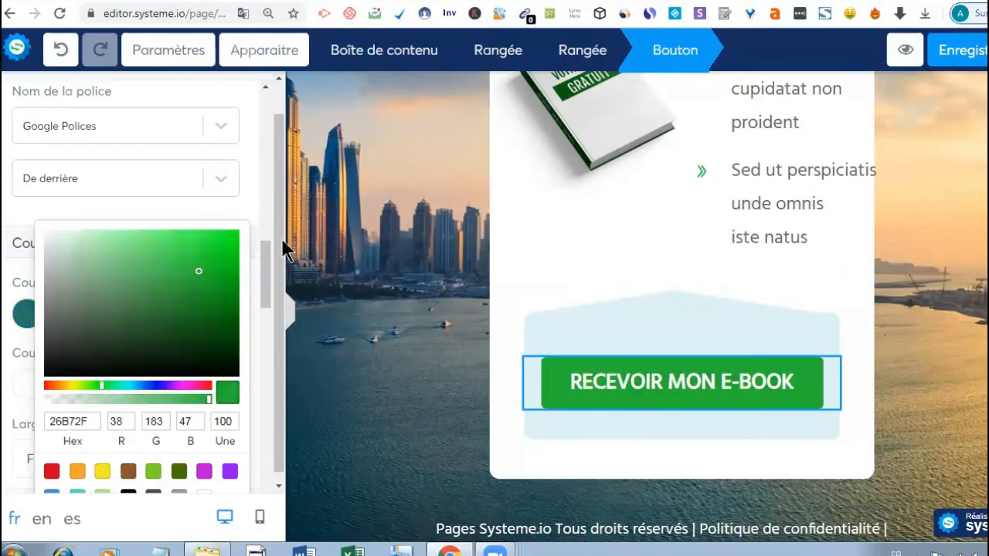
left_click(269, 343)
scroll(271, 352, "down", 3)
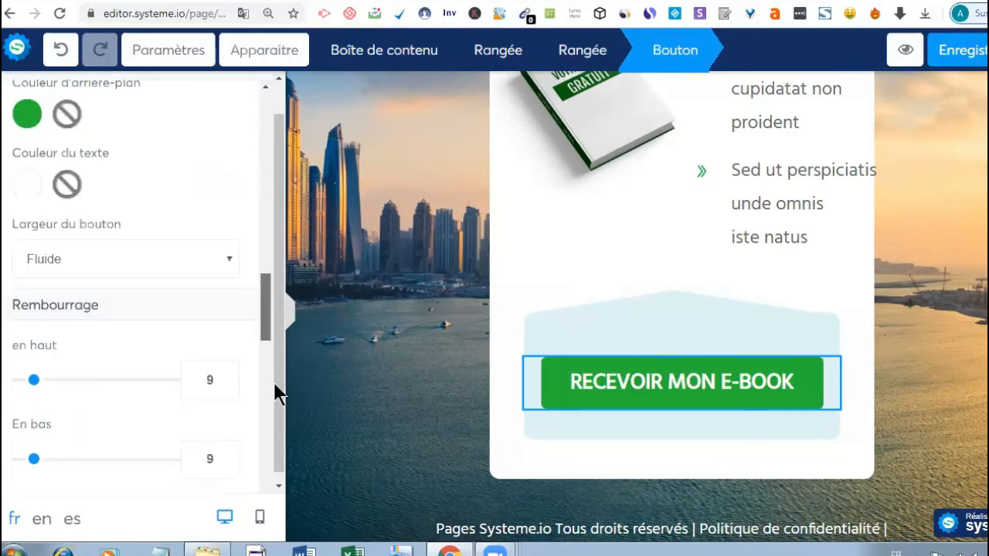
scroll(274, 382, "down", 4)
scroll(255, 317, "up", 5)
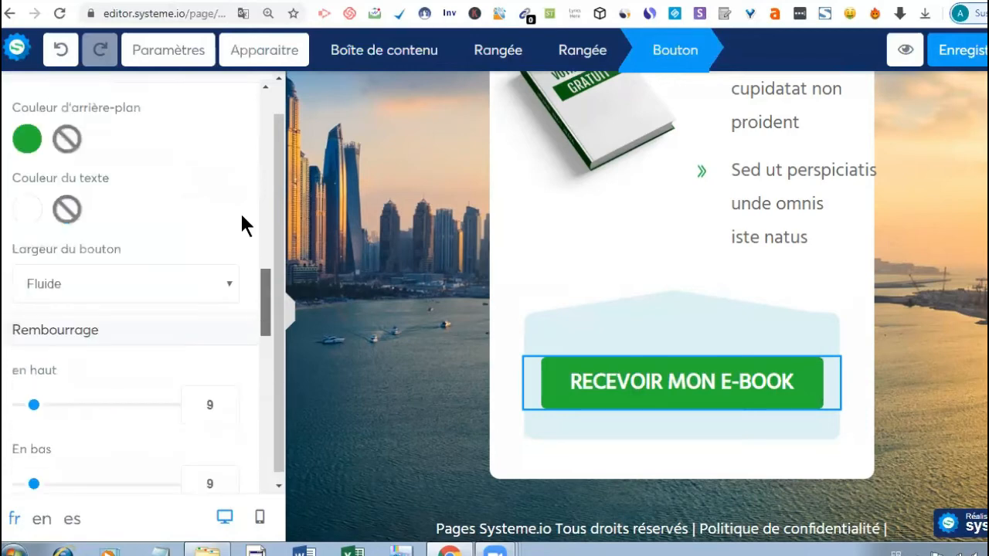
scroll(243, 217, "down", 3)
scroll(248, 133, "up", 5)
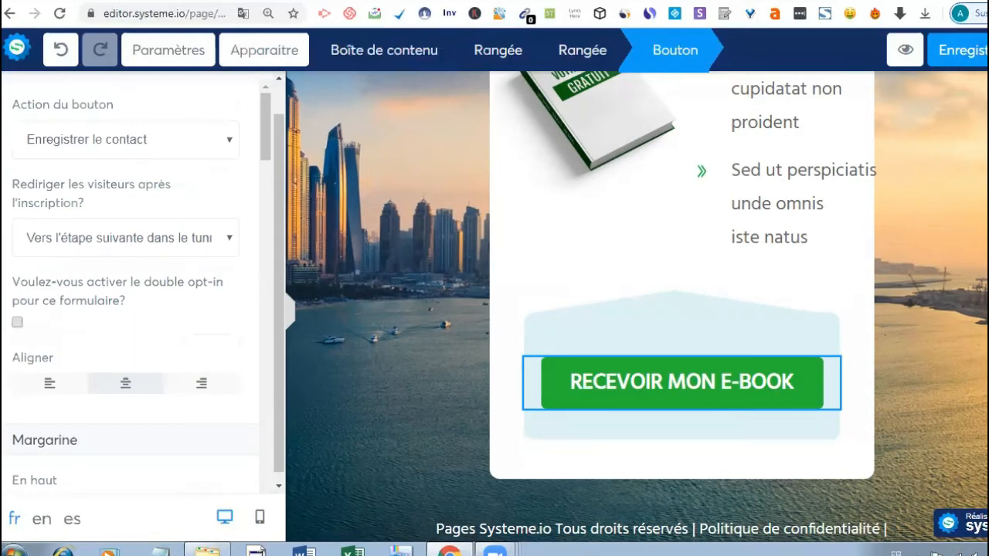
key("Escape")
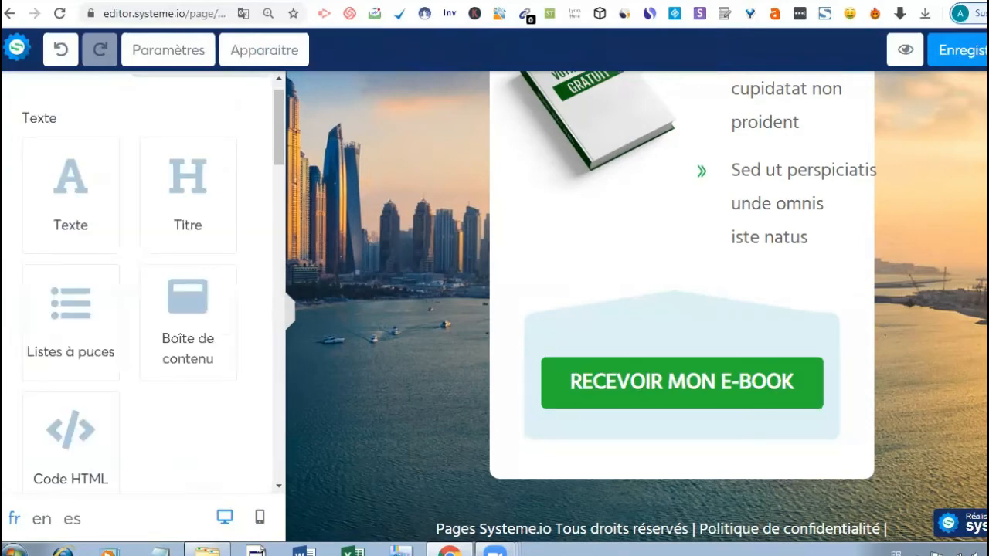
scroll(739, 375, "up", 2)
scroll(696, 347, "up", 1)
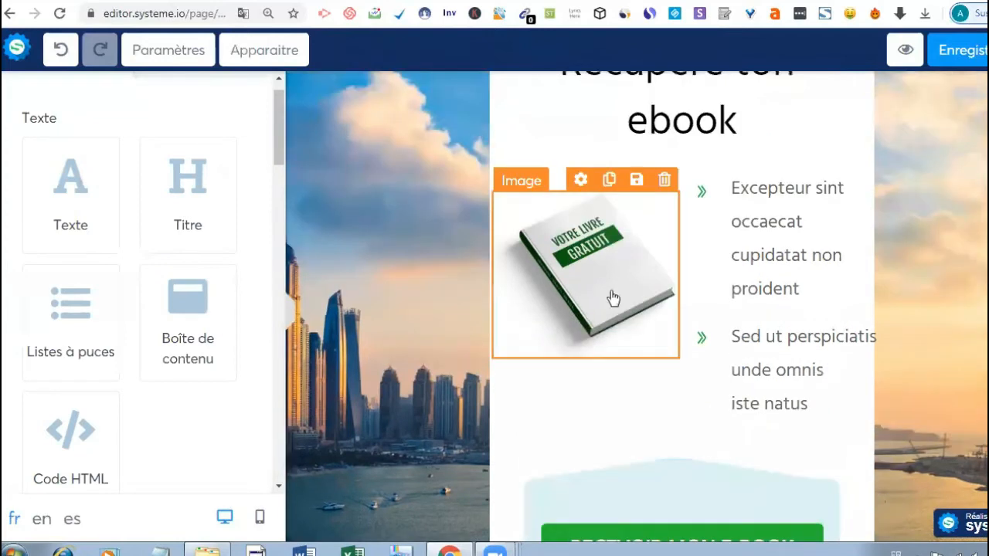
- Replace the book image beside the bullet points with the Votre LOGO image from the library
left_click(592, 280)
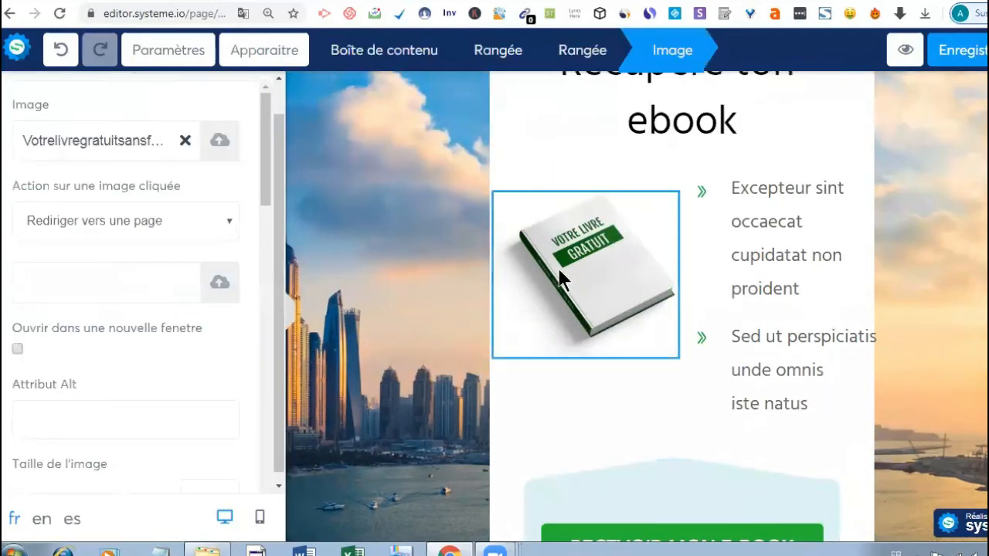
left_click(186, 142)
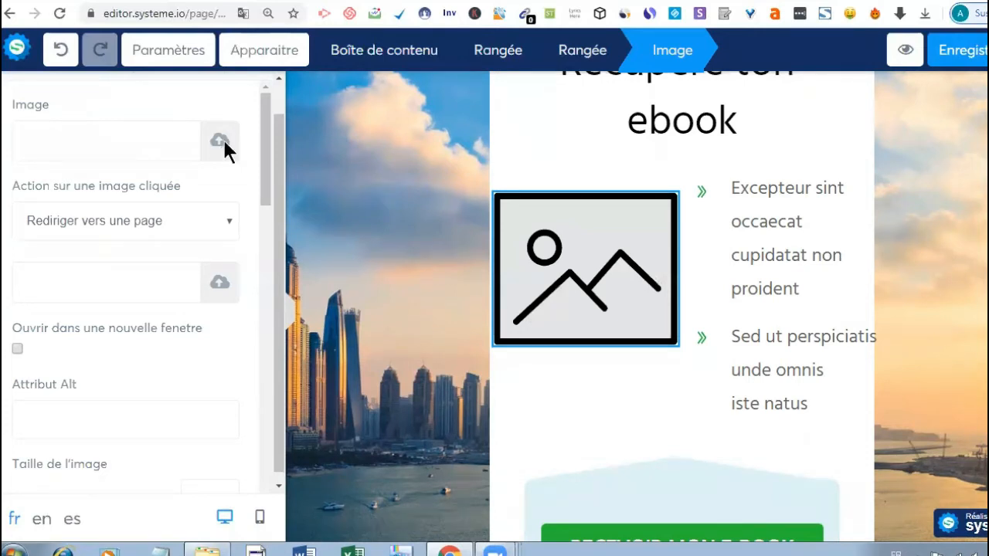
left_click(222, 141)
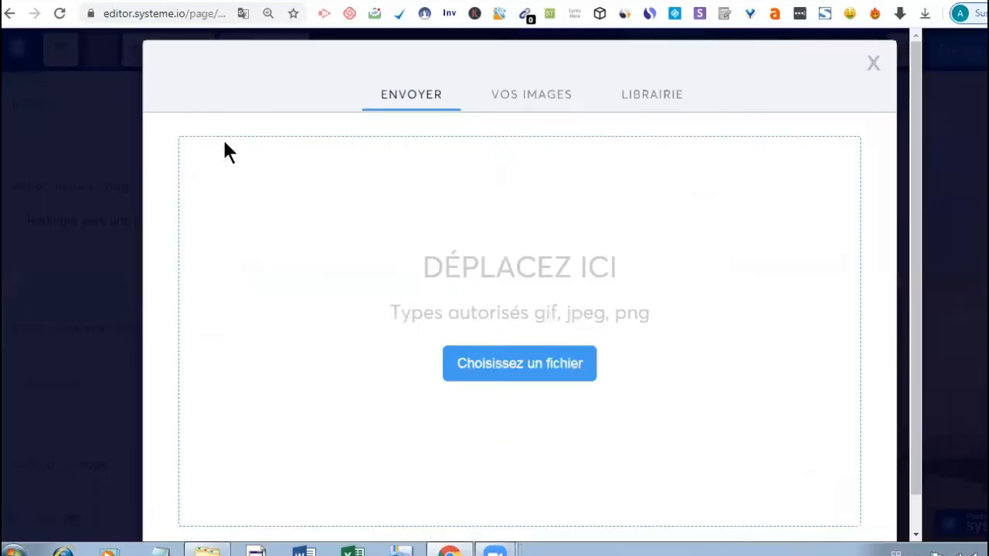
left_click(647, 103)
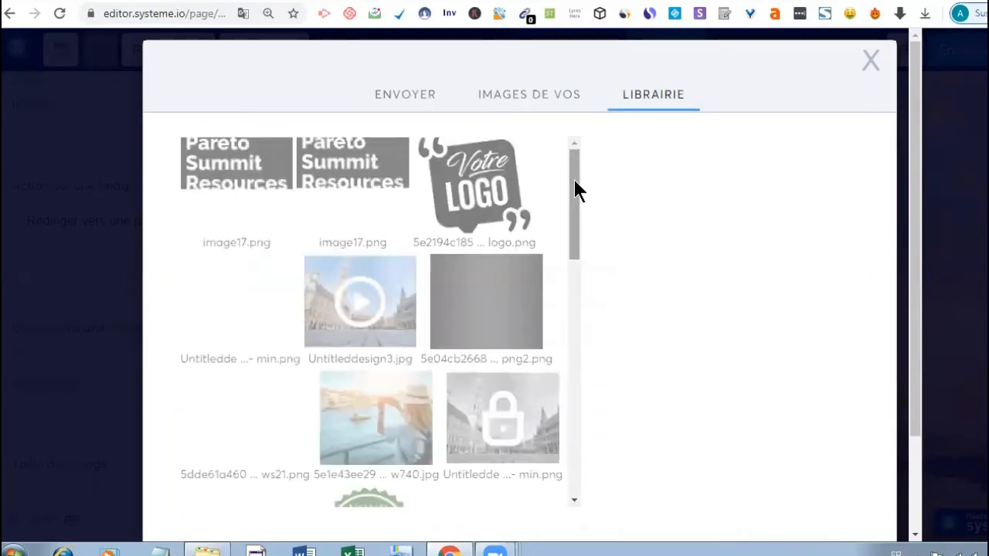
left_click(482, 185)
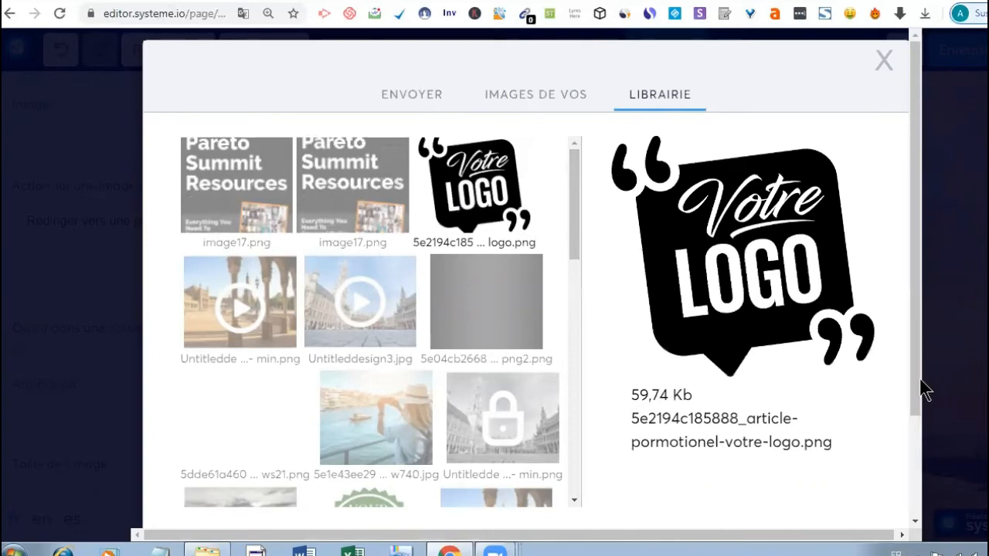
scroll(927, 444, "down", 2)
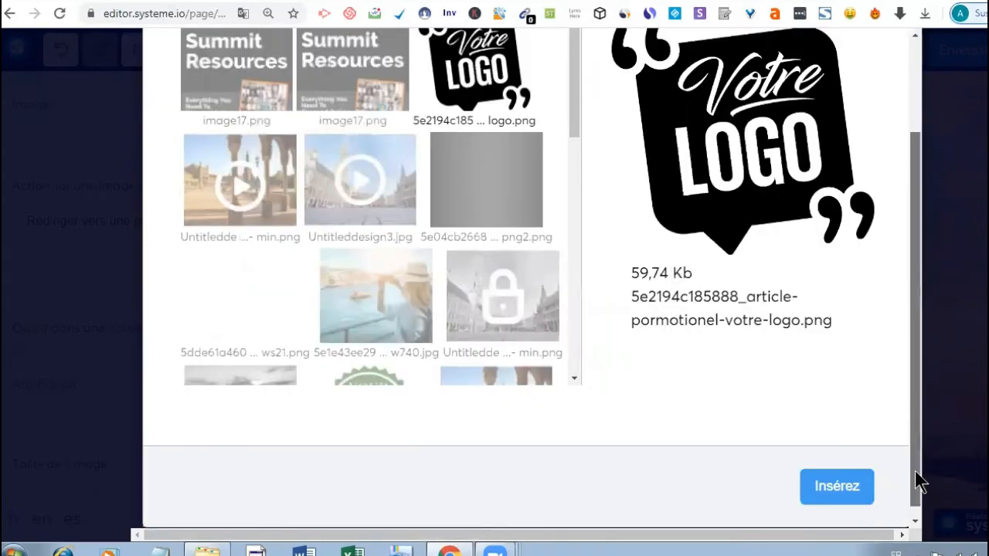
left_click(837, 486)
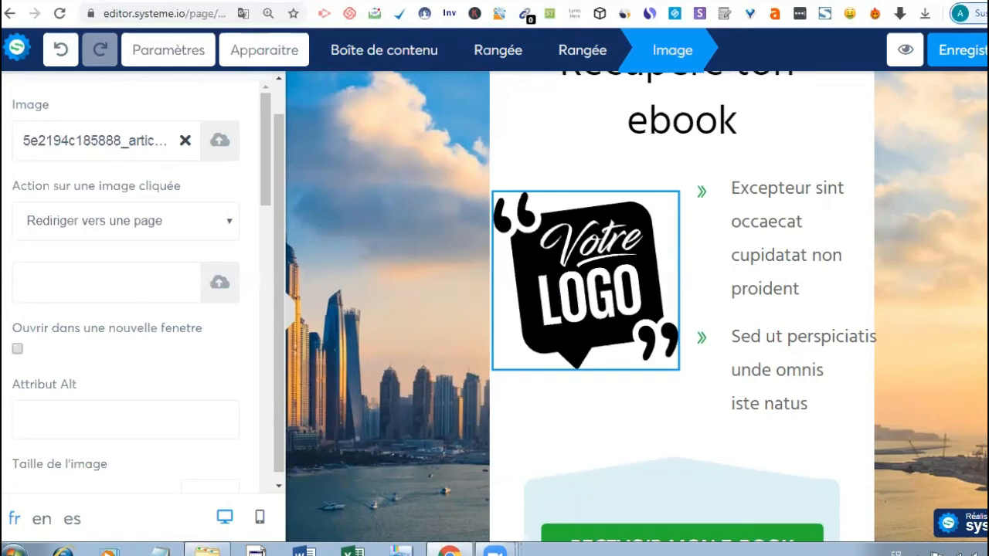
- Preview the capture page with its Votre LOGO image, then go back to the editor and save
key("Escape")
scroll(635, 307, "down", 1)
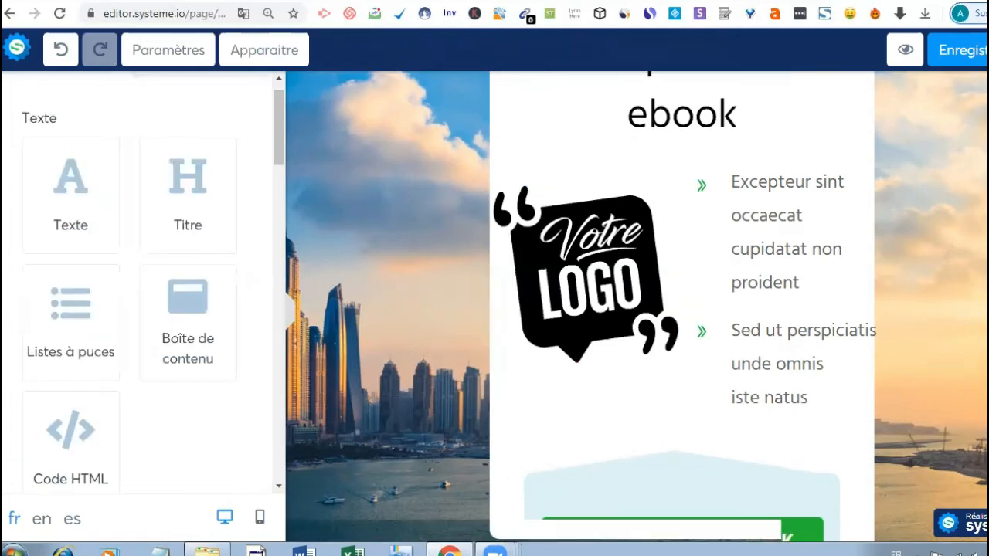
scroll(951, 103, "up", 3)
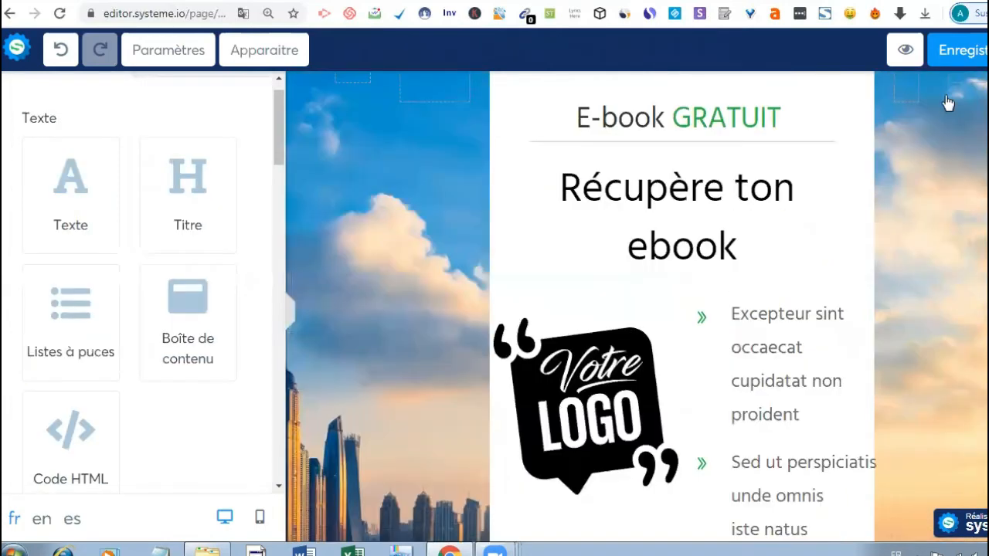
left_click(906, 53)
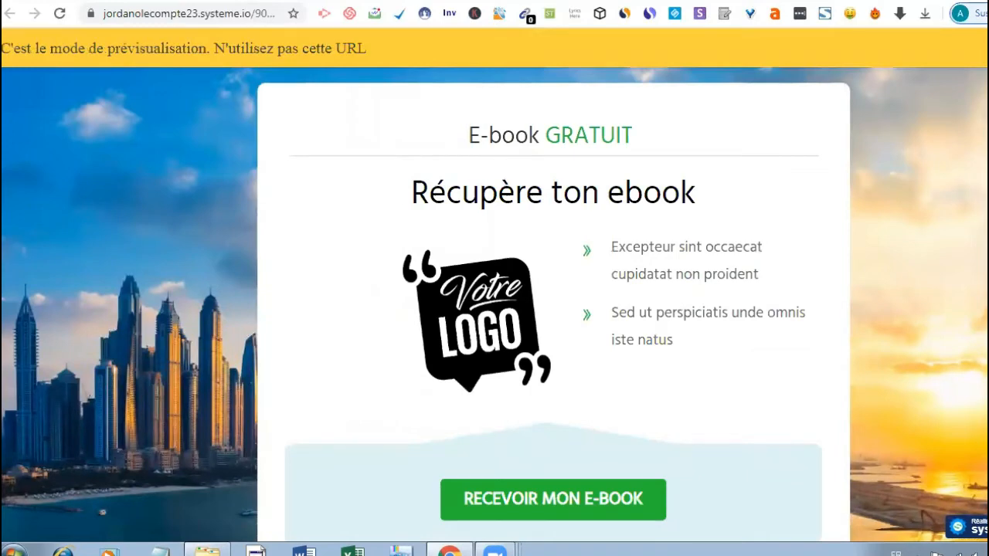
scroll(494, 309, "down", 1)
scroll(912, 30, "up", 1)
left_click(916, 1)
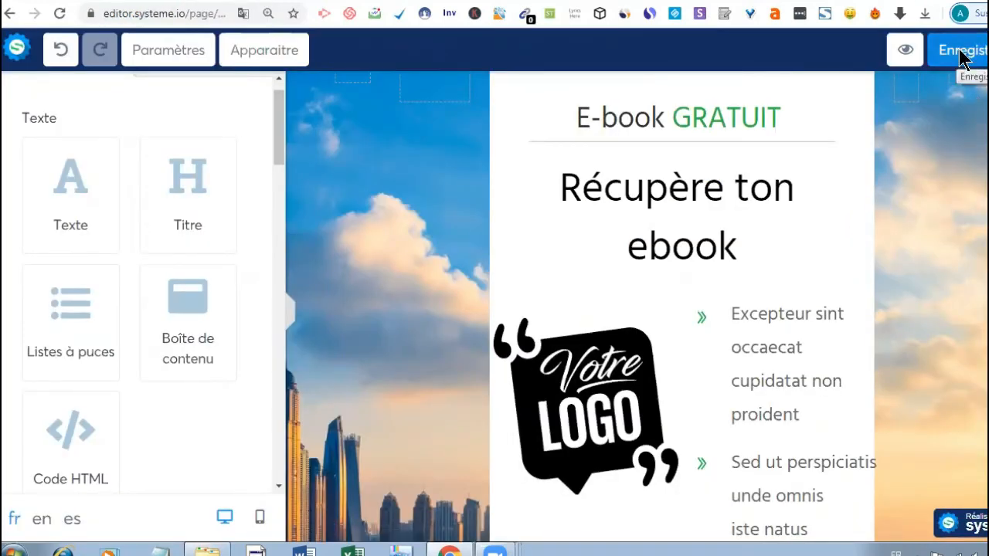
left_click(963, 56)
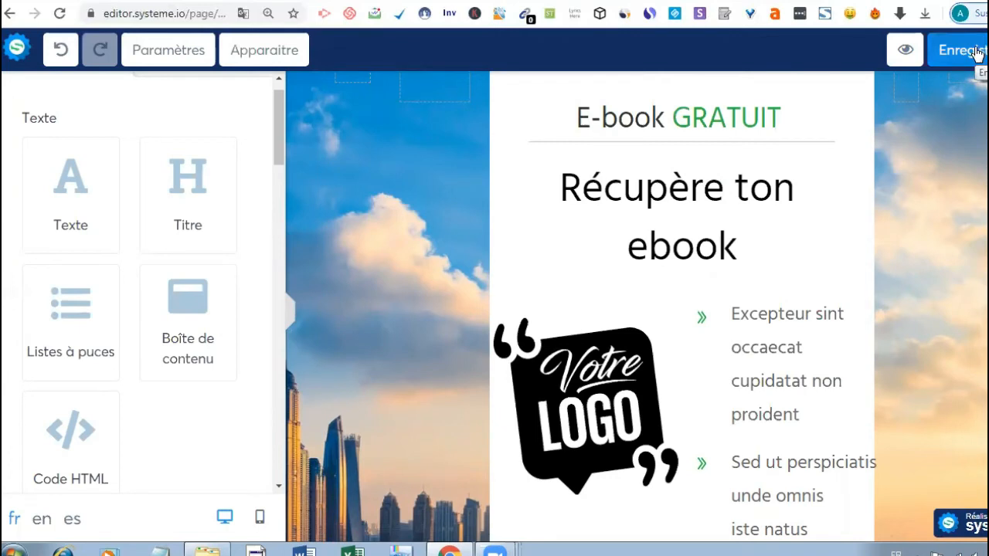
- Save the capture page again and view the super tunnel funnel's automation rules
left_click(975, 52)
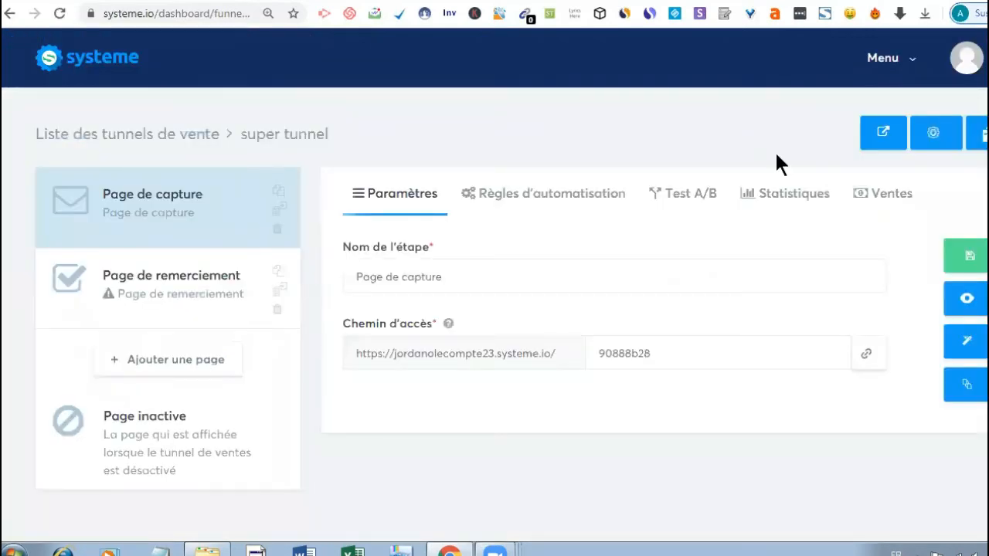
left_click(563, 193)
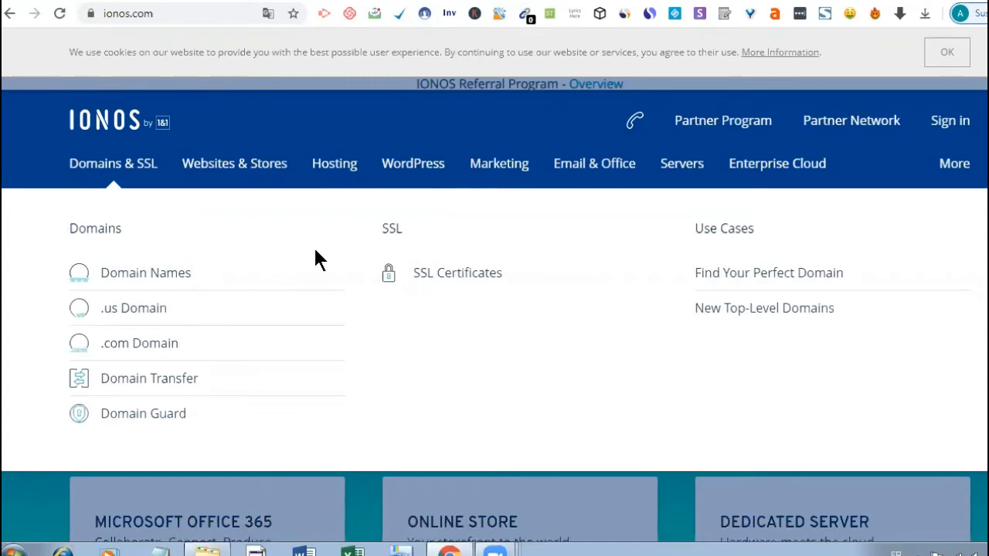
- Open IONOS's Email & Office Professional Email Address offer and review its from 1 $ per month price
left_click(247, 167)
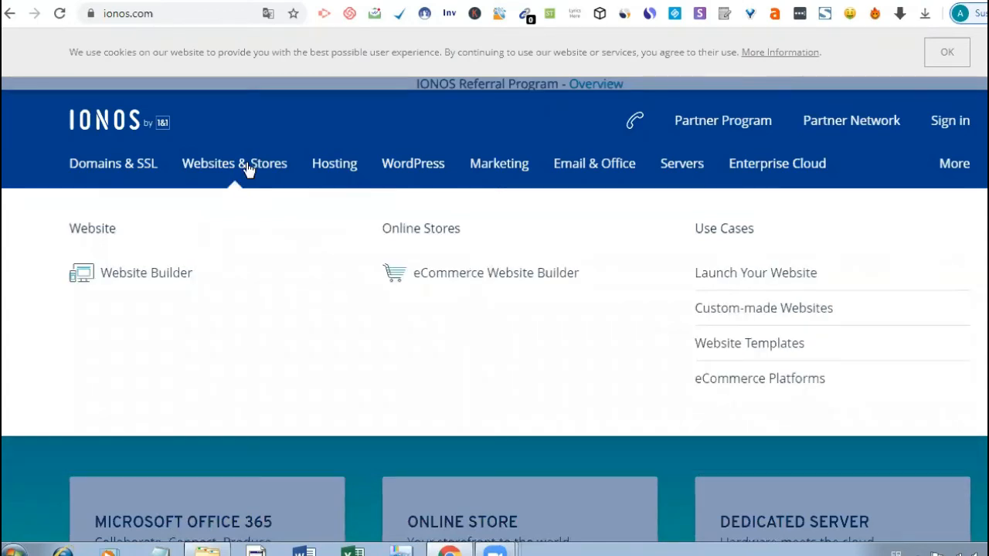
left_click(358, 162)
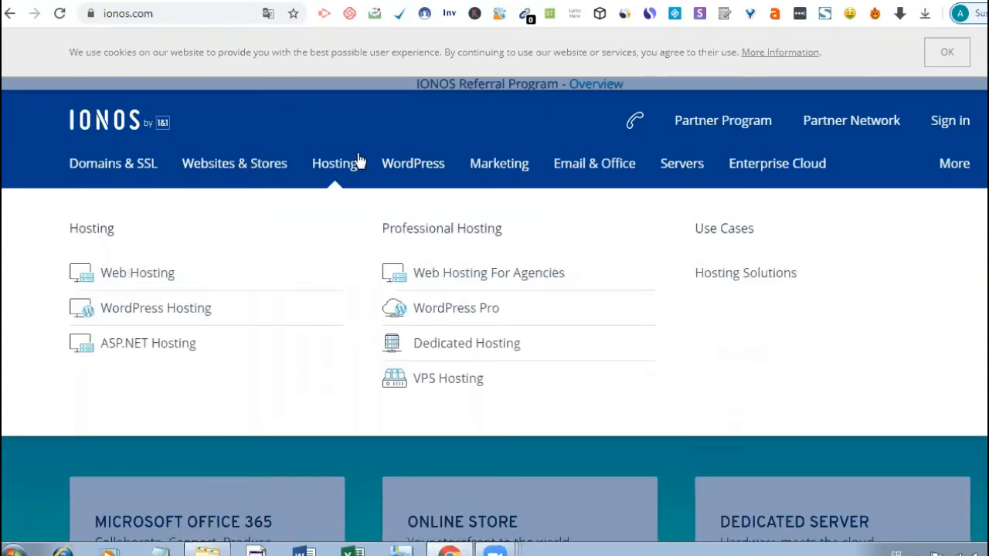
left_click(421, 165)
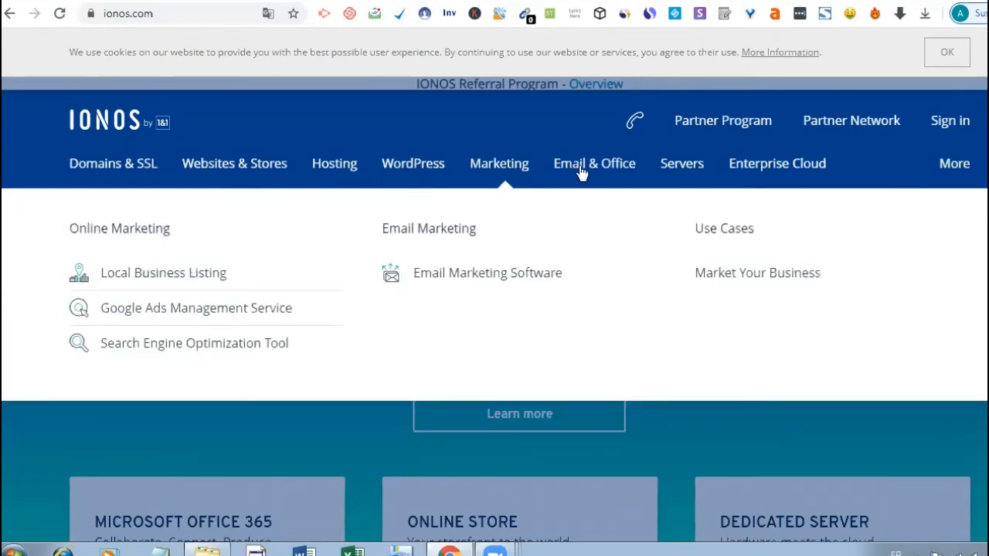
left_click(582, 173)
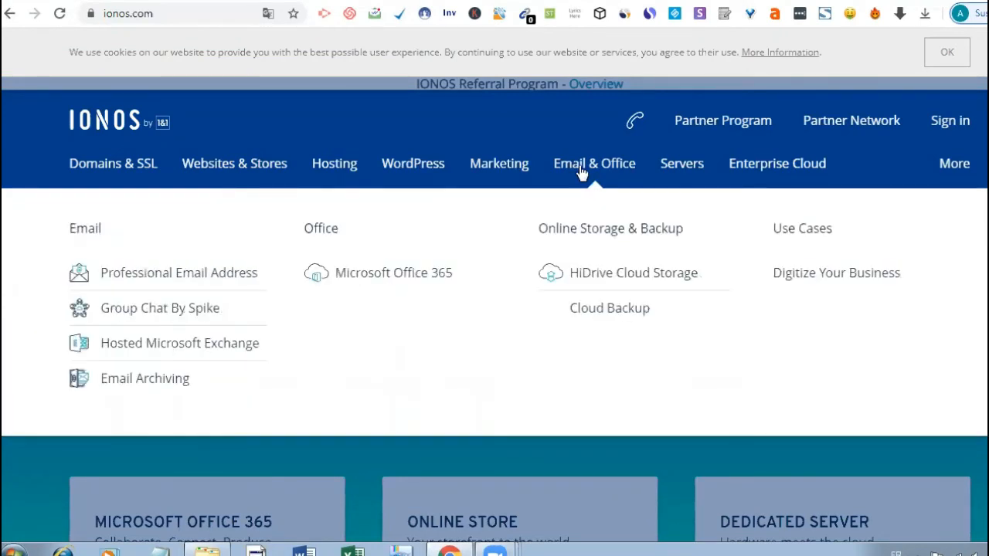
left_click(142, 281)
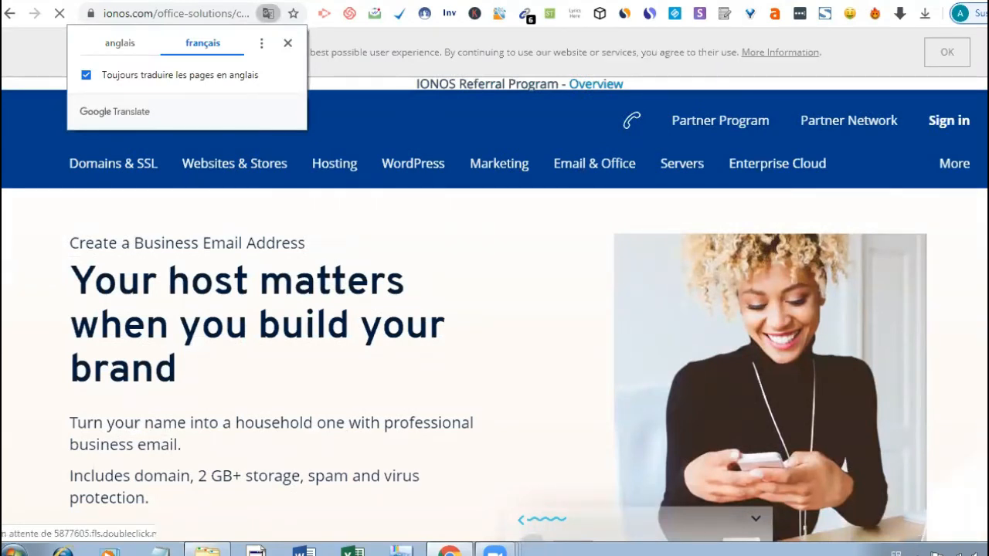
scroll(495, 309, "down", 10)
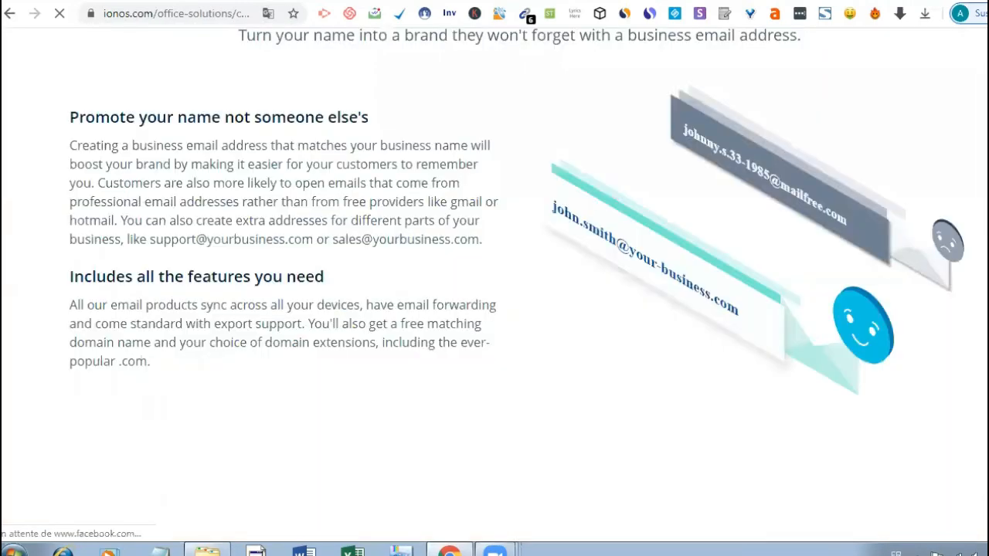
scroll(494, 309, "up", 2)
scroll(494, 309, "up", 8)
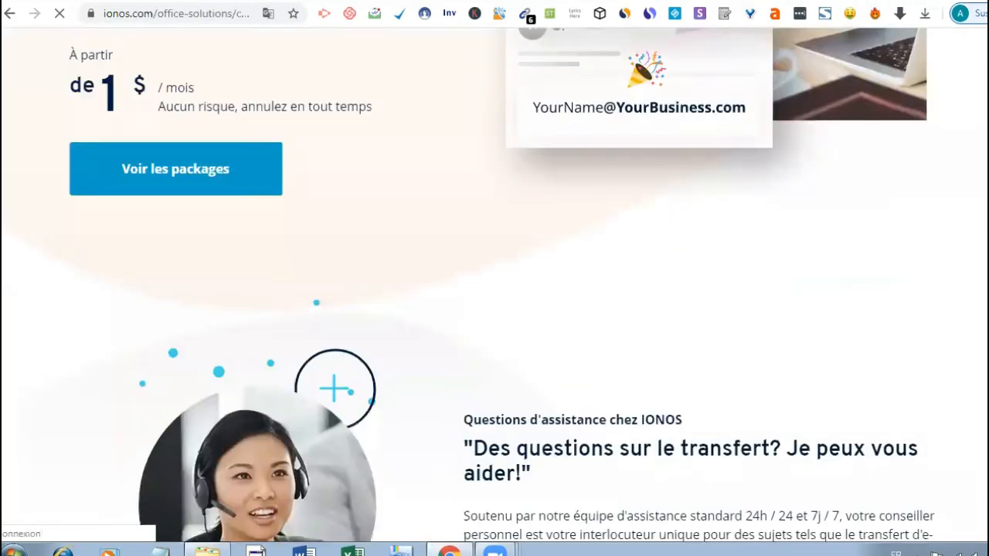
scroll(155, 134, "up", 1)
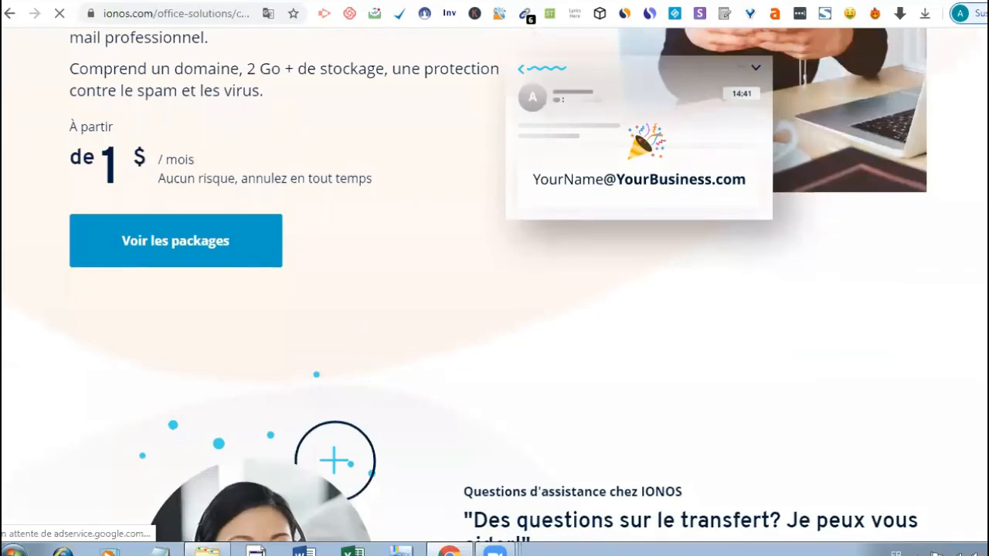
scroll(495, 286, "down", 1)
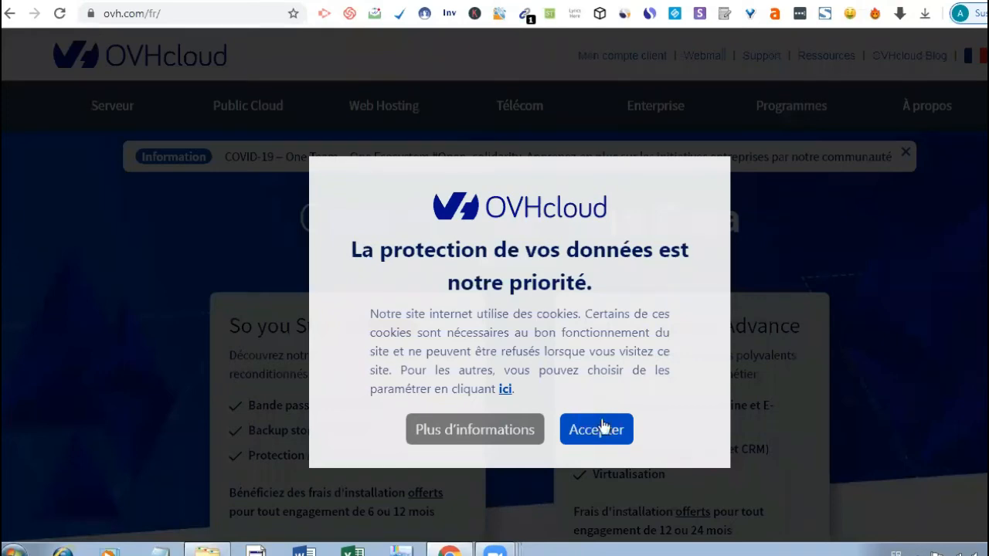
- Accept OVHcloud's cookie notice, review the homepage's domain prices, then switch to the G Suite tab
left_click(604, 431)
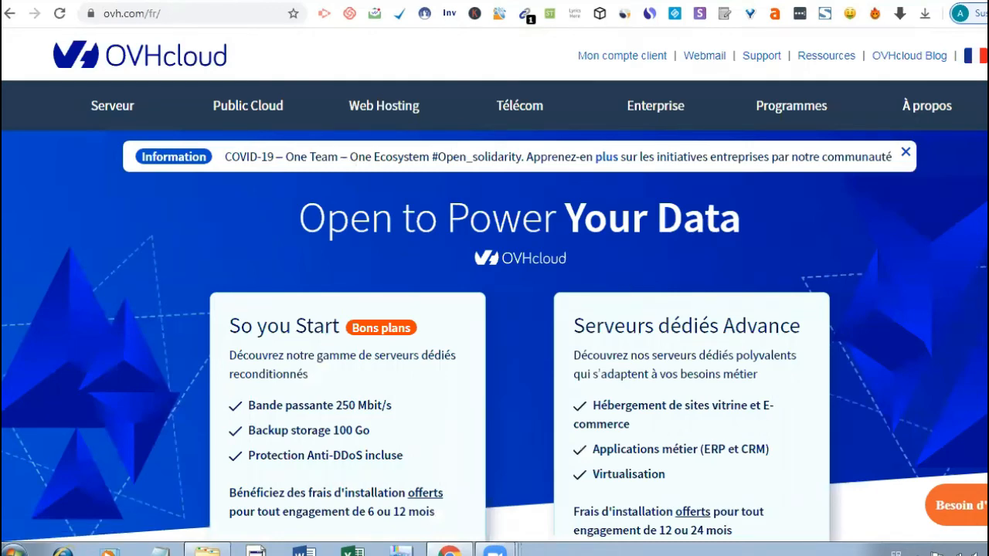
scroll(495, 284, "down", 1)
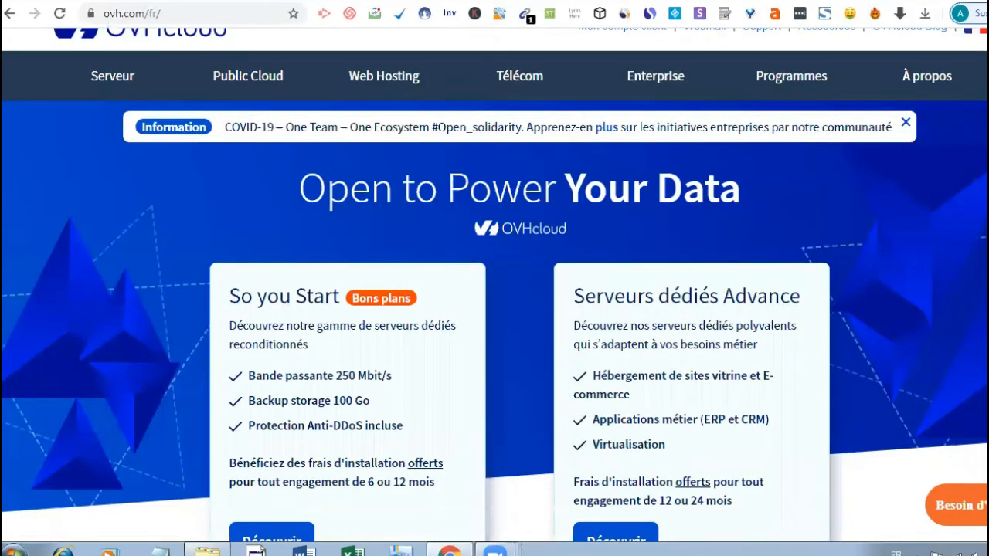
scroll(495, 284, "down", 5)
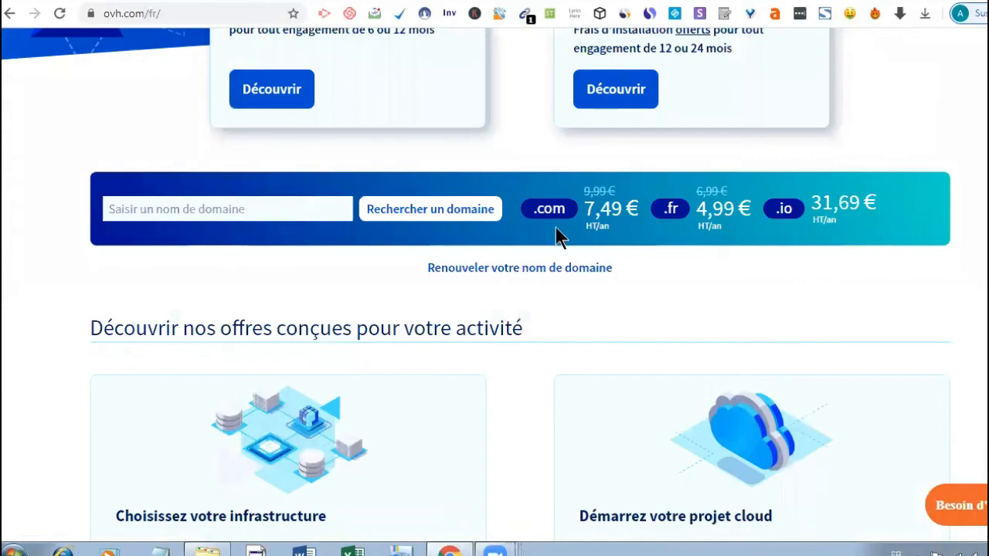
scroll(556, 232, "up", 1)
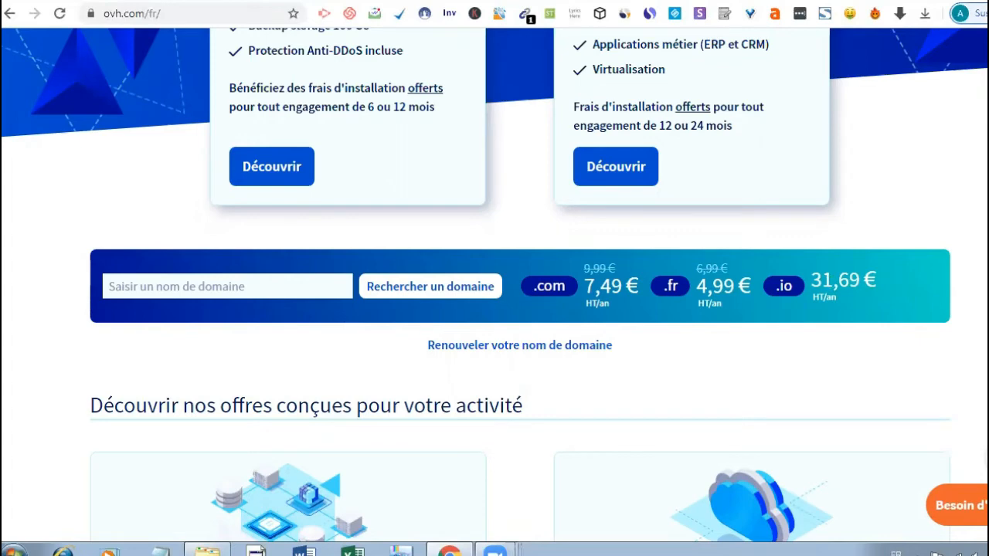
scroll(494, 286, "up", 5)
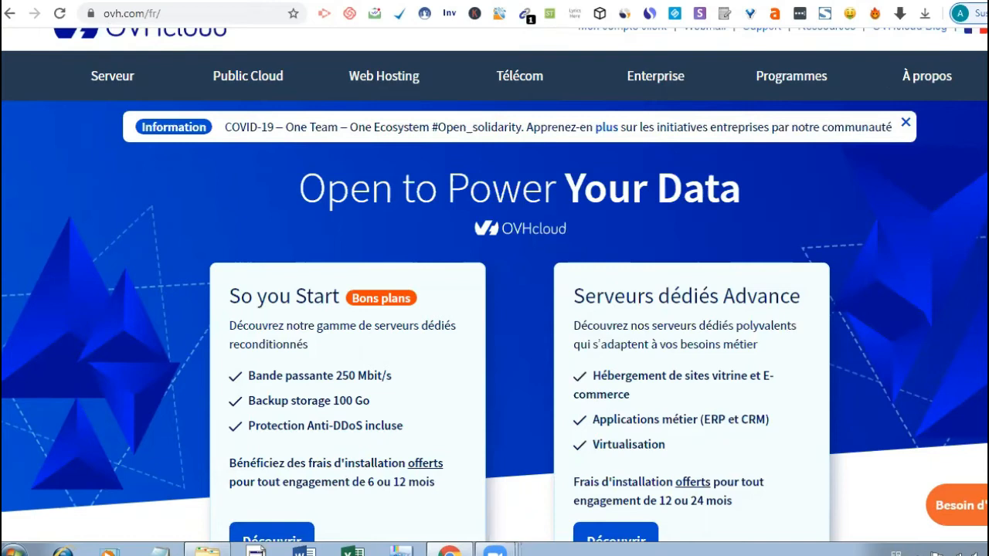
scroll(494, 286, "down", 1)
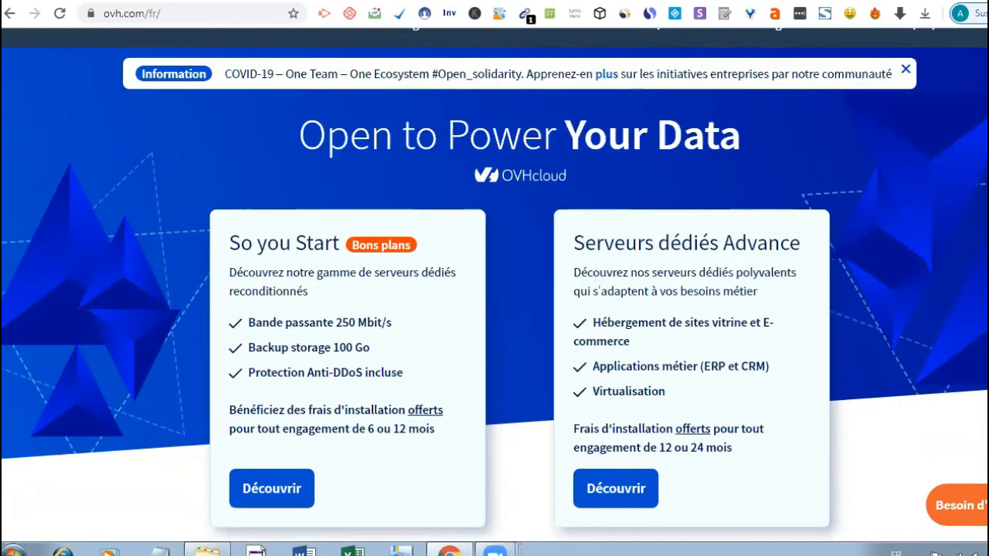
scroll(495, 286, "up", 1)
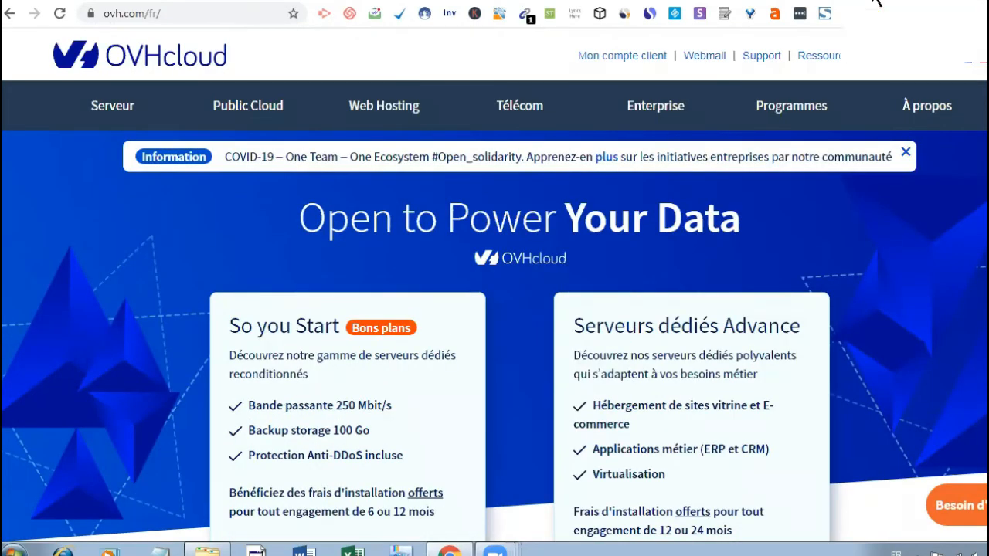
left_click(876, 2)
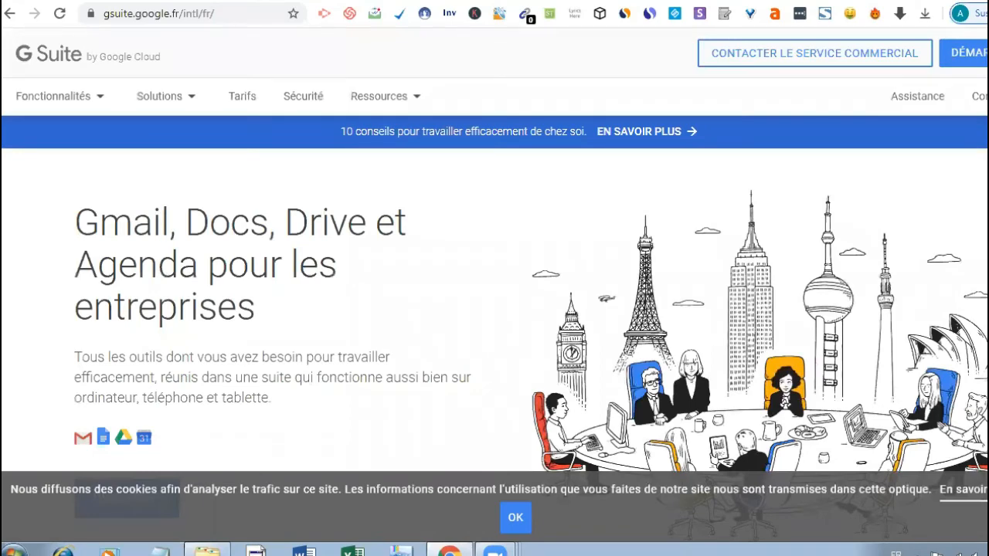
scroll(495, 293, "down", 3)
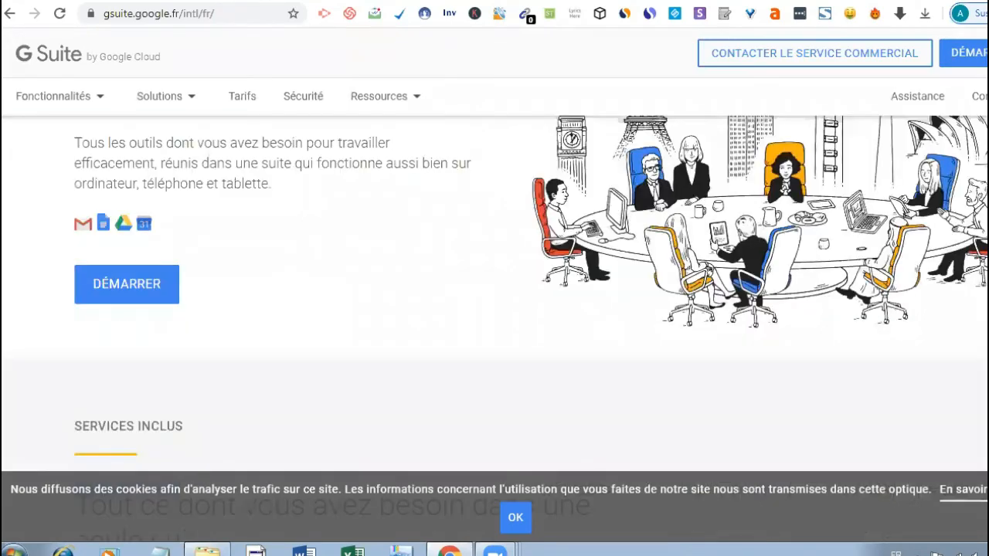
scroll(494, 293, "up", 3)
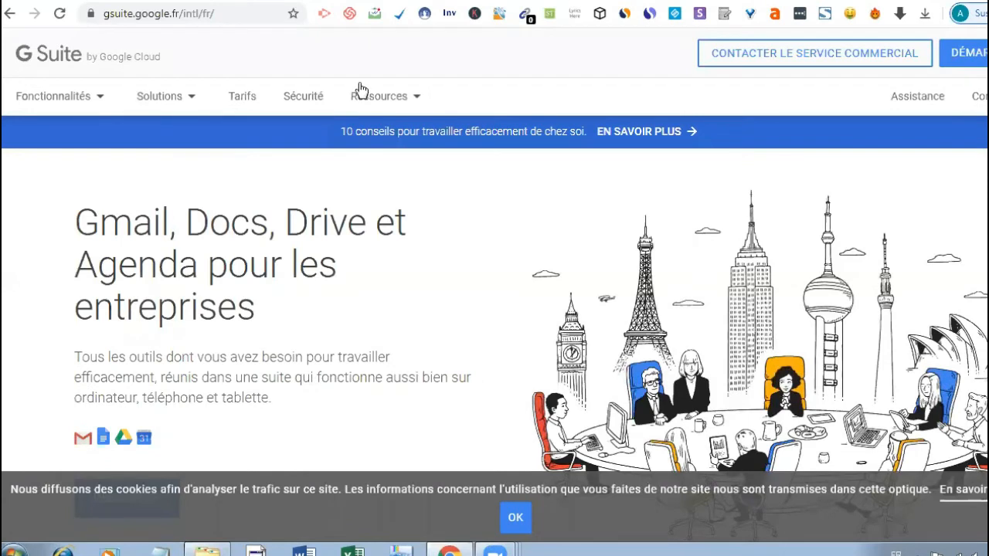
mouse_move(362, 91)
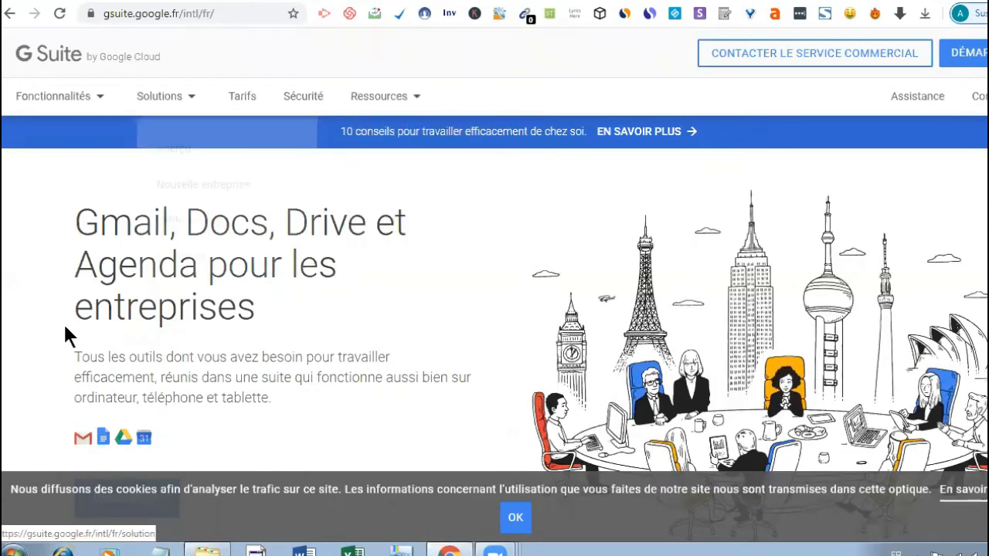
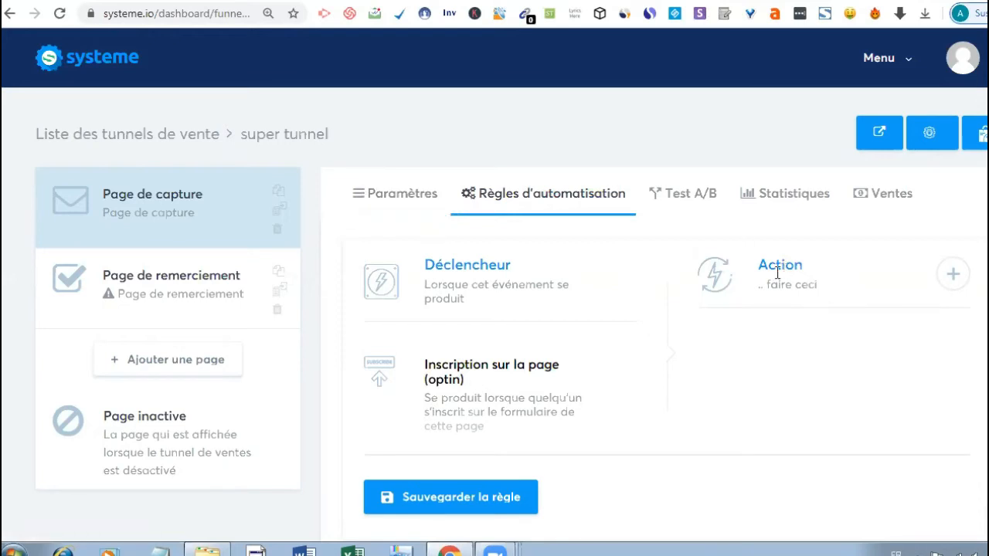
- Add an 'Ajouter un tag' action to the optin rule with the TEST tag selected
left_click(964, 273)
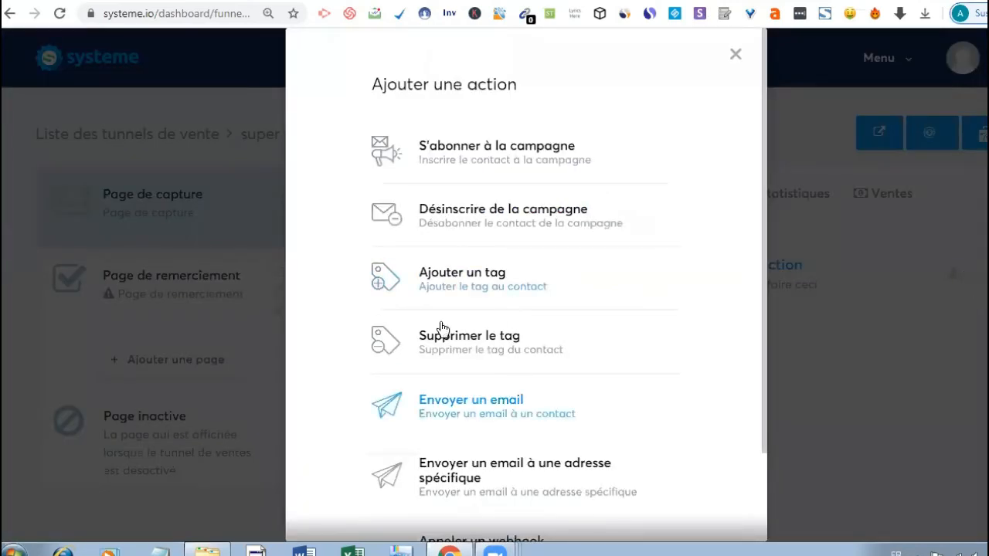
left_click(480, 284)
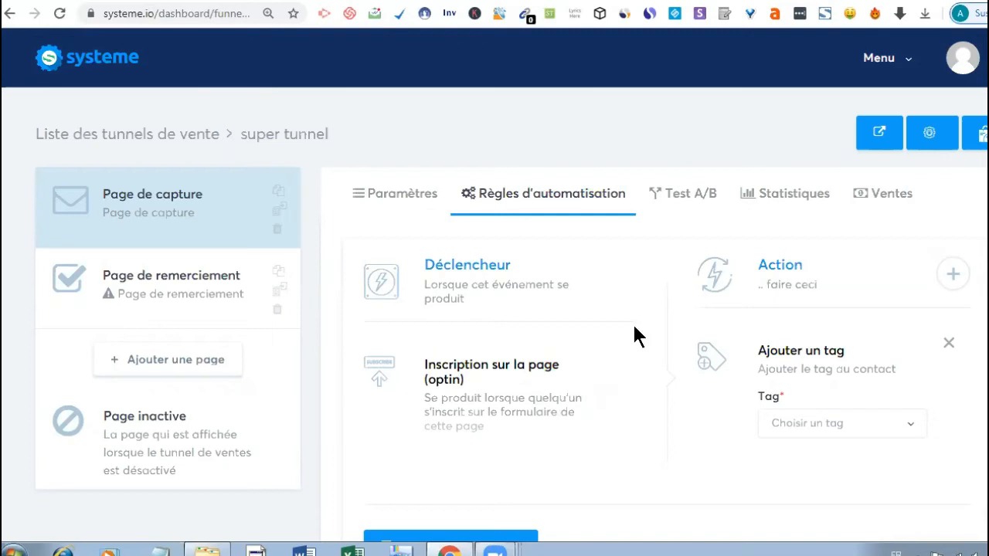
left_click(910, 430)
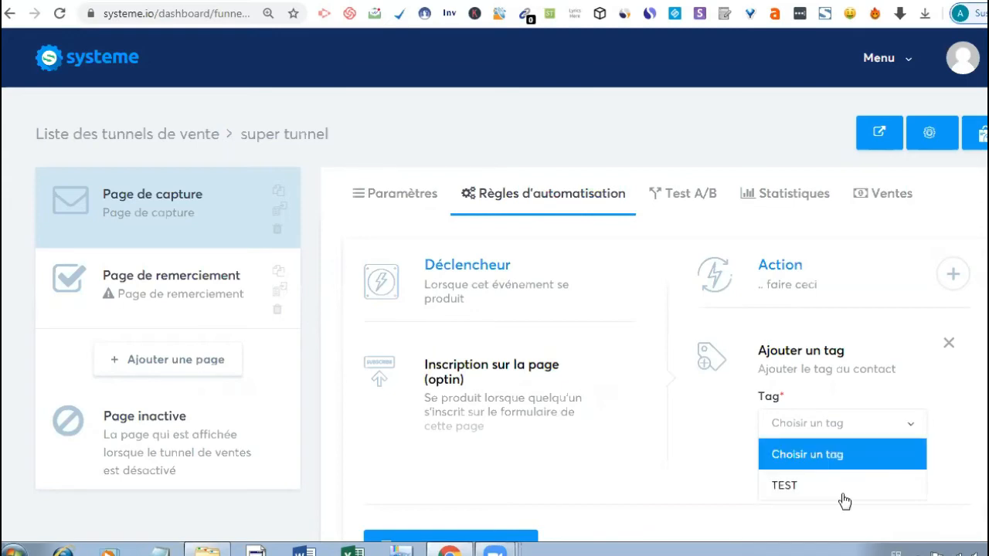
left_click(844, 495)
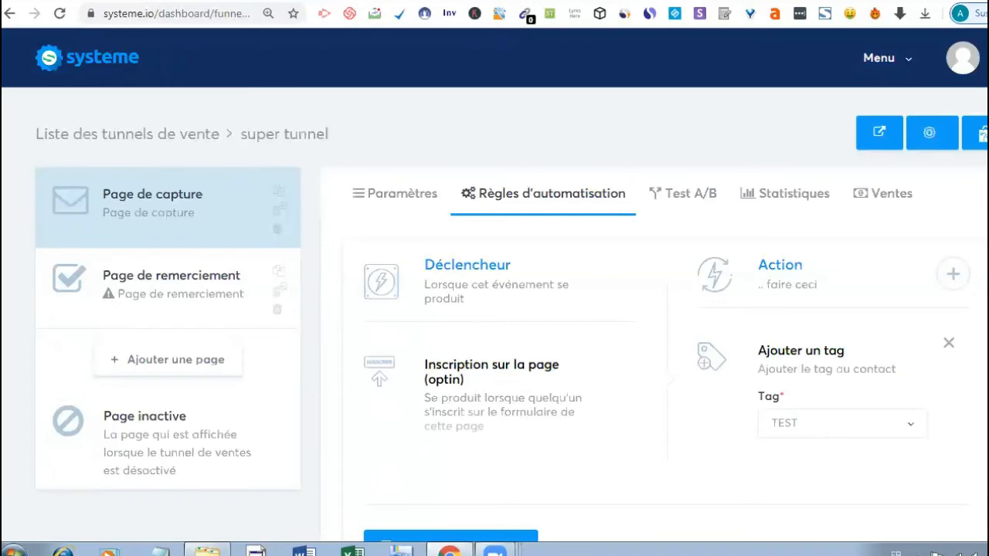
scroll(494, 309, "down", 3)
scroll(494, 309, "up", 2)
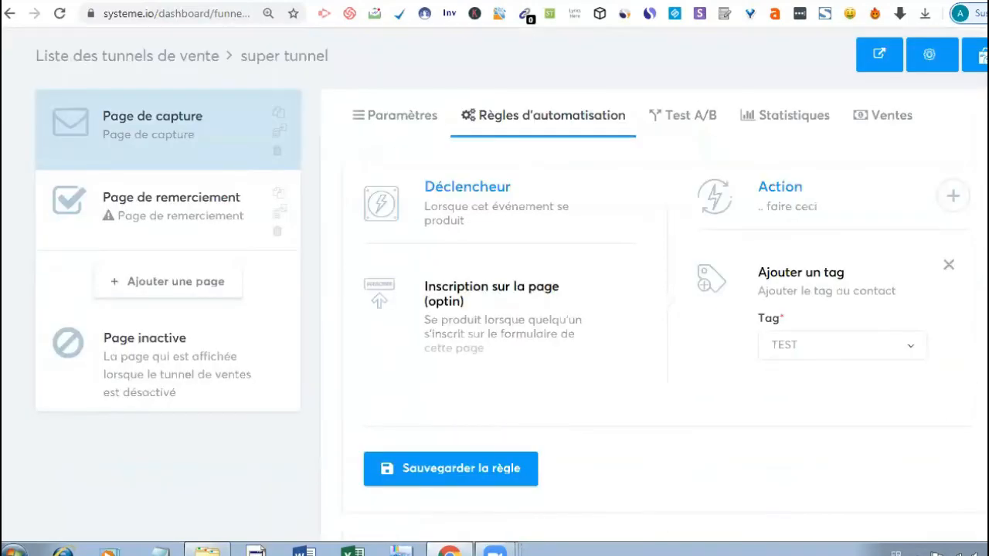
scroll(494, 309, "up", 1)
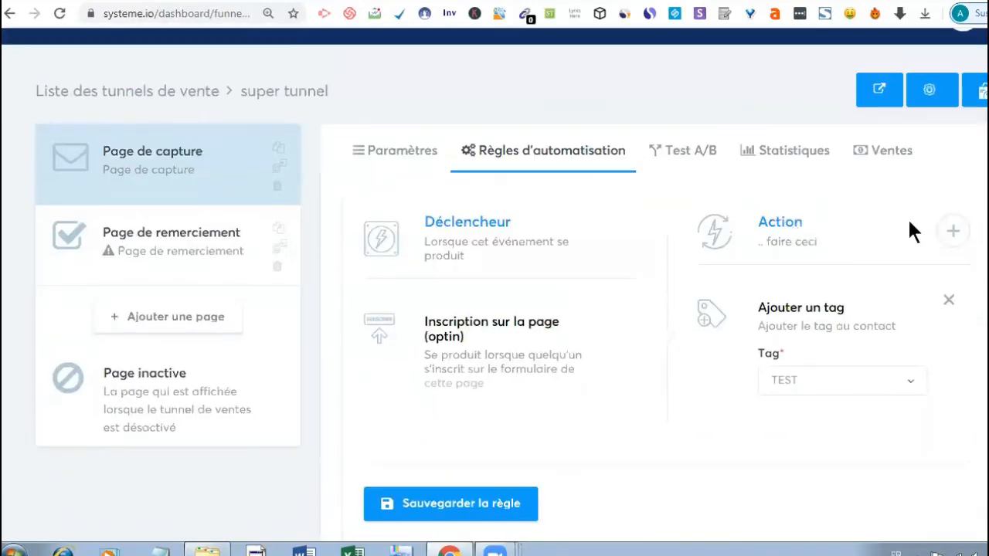
- Add an 'Envoyer un email' action to the optin rule and start editing its email
left_click(954, 232)
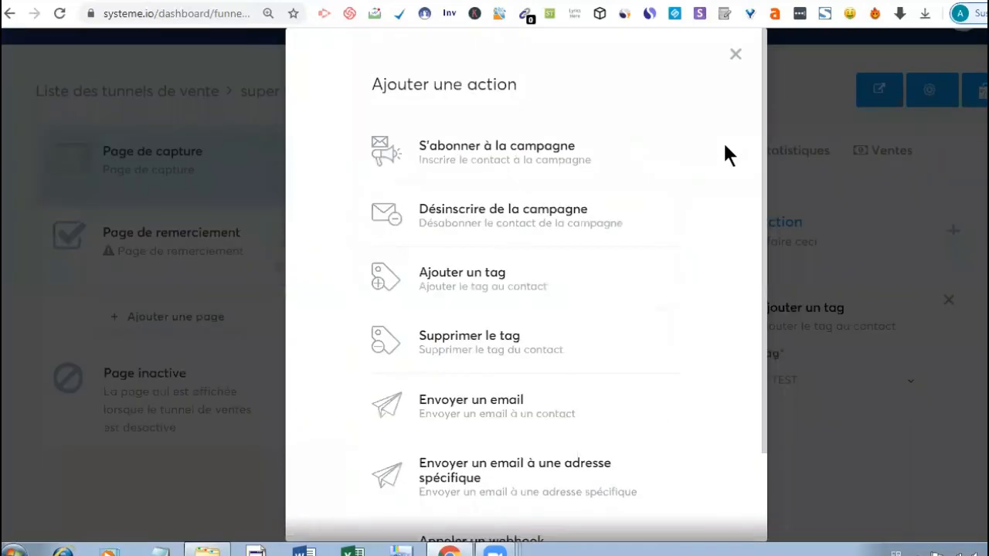
left_click(500, 406)
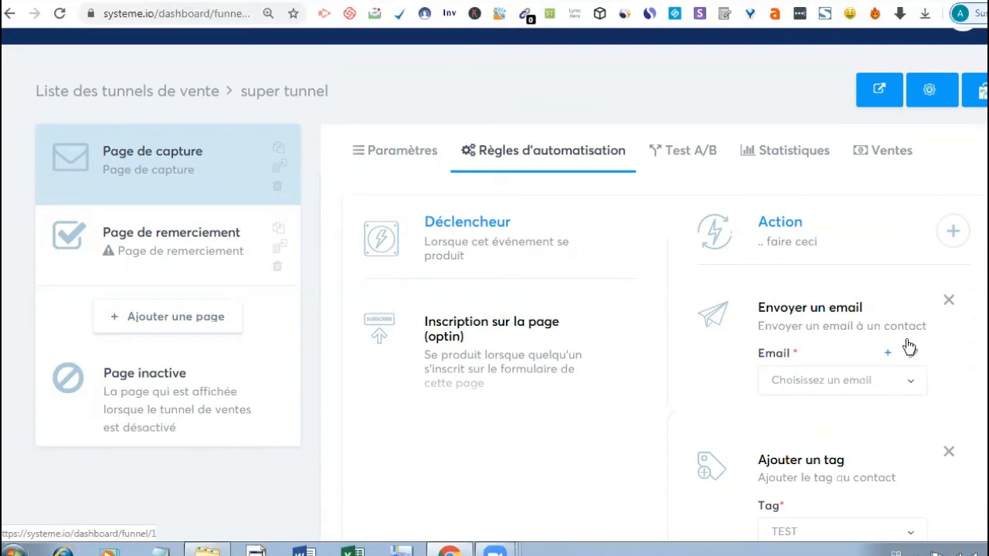
left_click(914, 353)
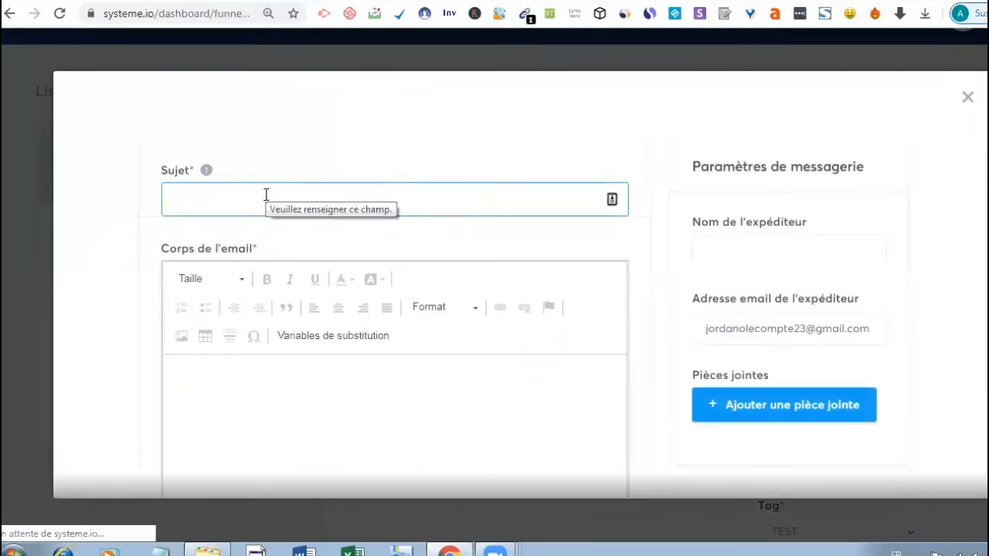
- Enter 'VOTRE EBOOK' as the email subject
type("V")
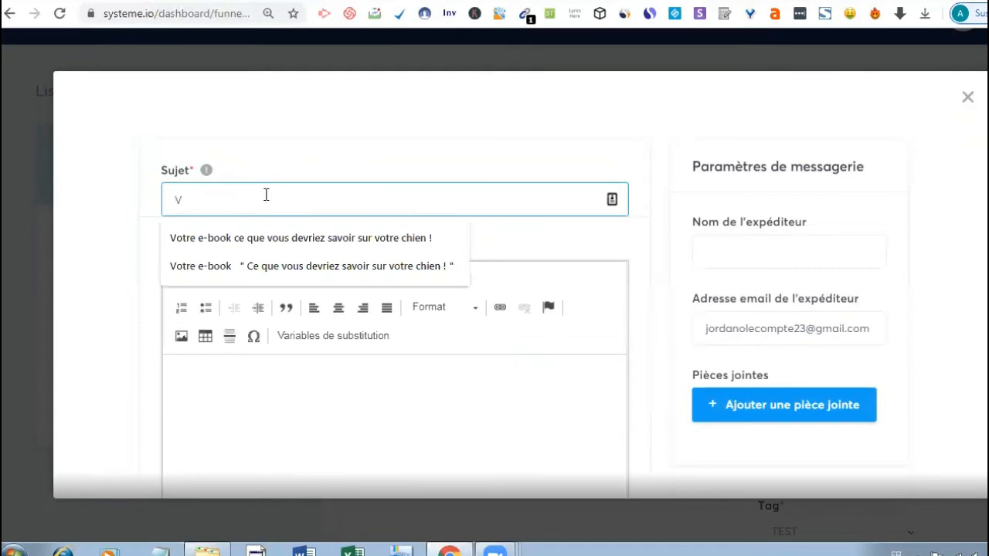
type("OTRE")
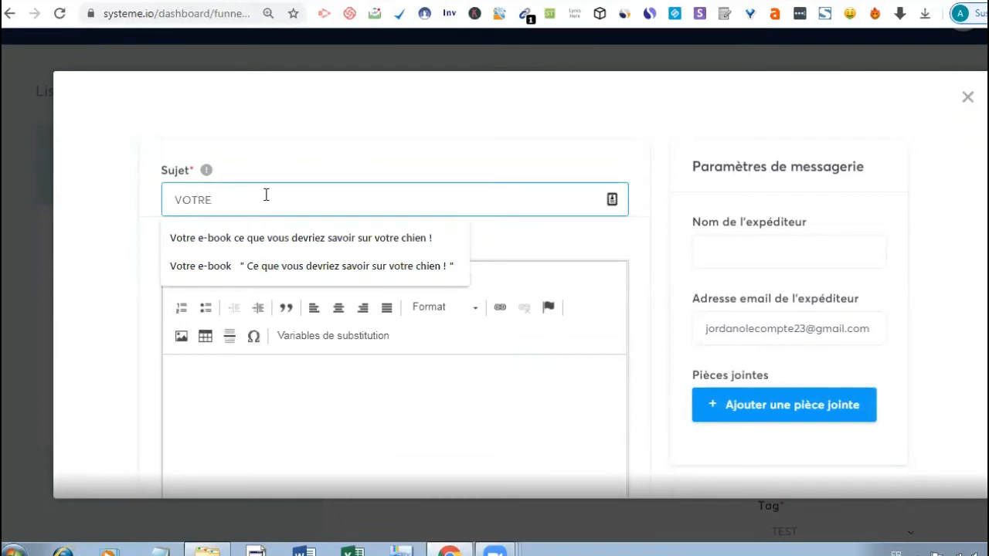
type(" EBOK")
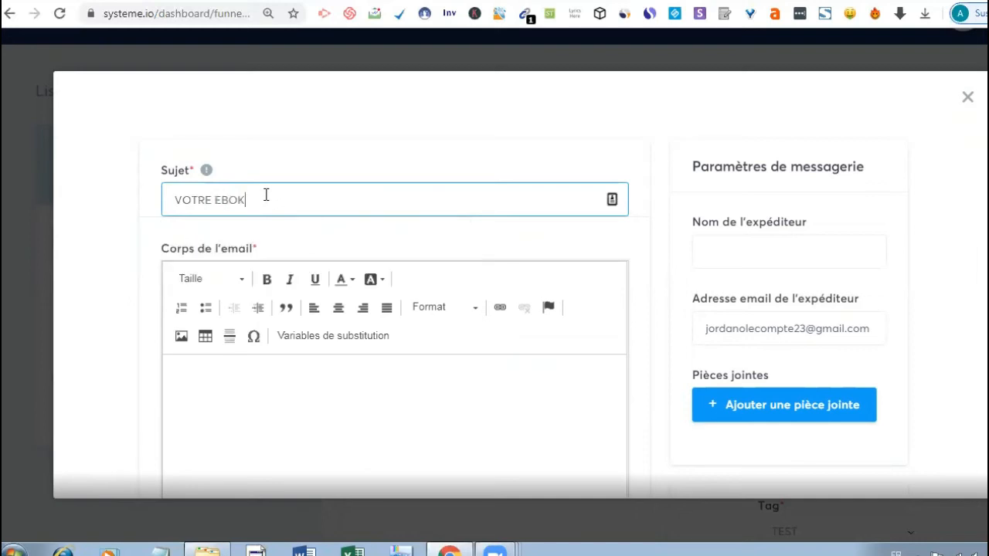
key("BackSpace")
type("OK")
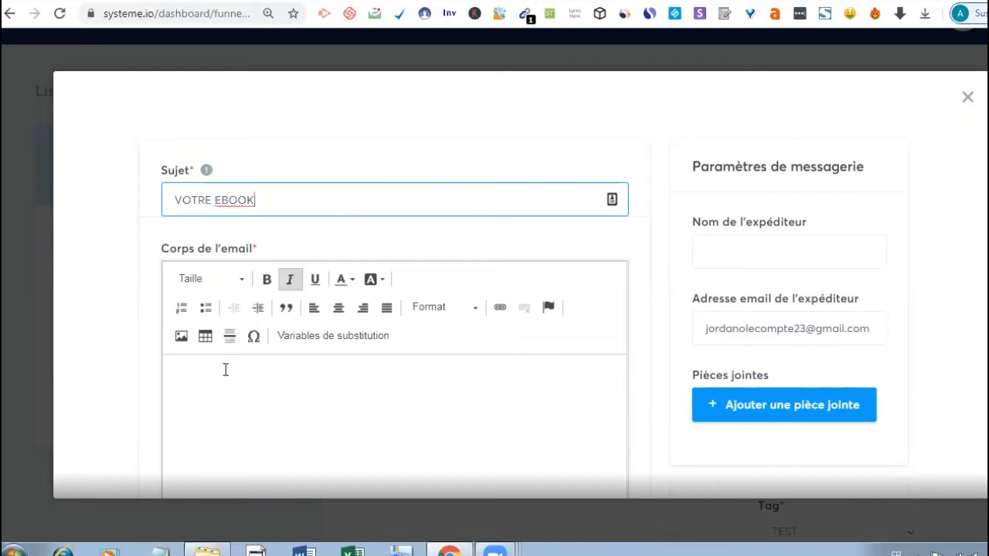
- Write 'SALUT VOTRE EBOOK GRATUIT' as the email body
left_click(226, 370)
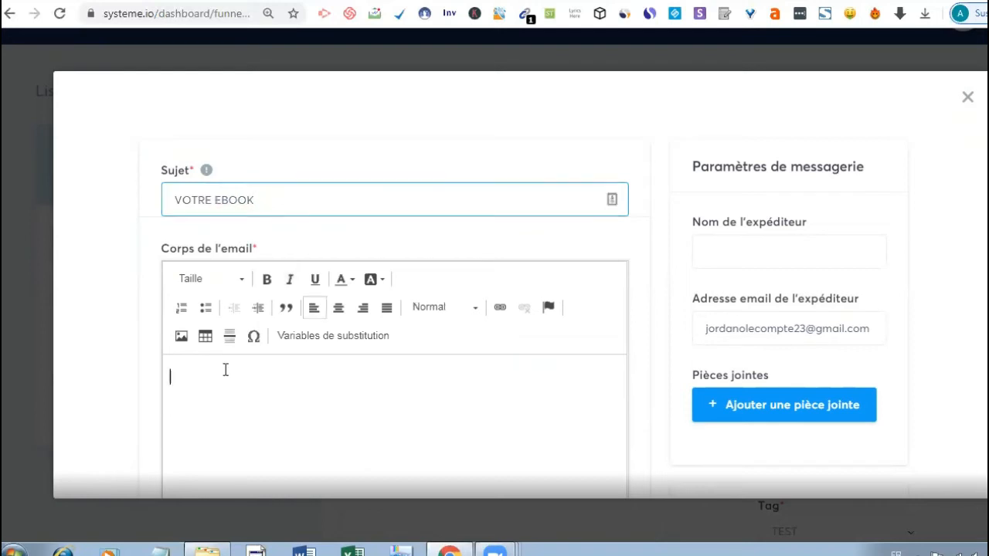
type("SA")
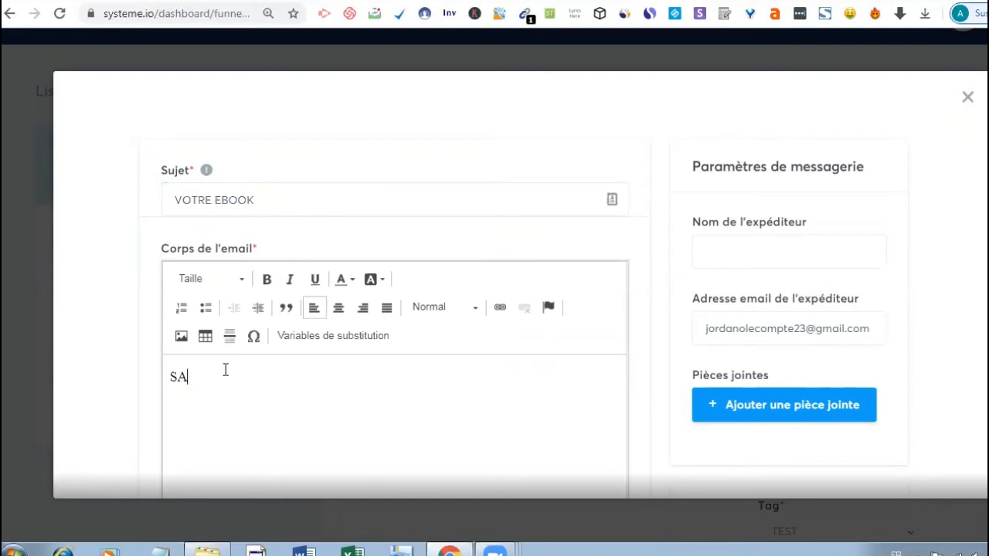
type("L")
type("TU")
key("BackSpace")
key("BackSpace")
type("UT VOTRE EBOO")
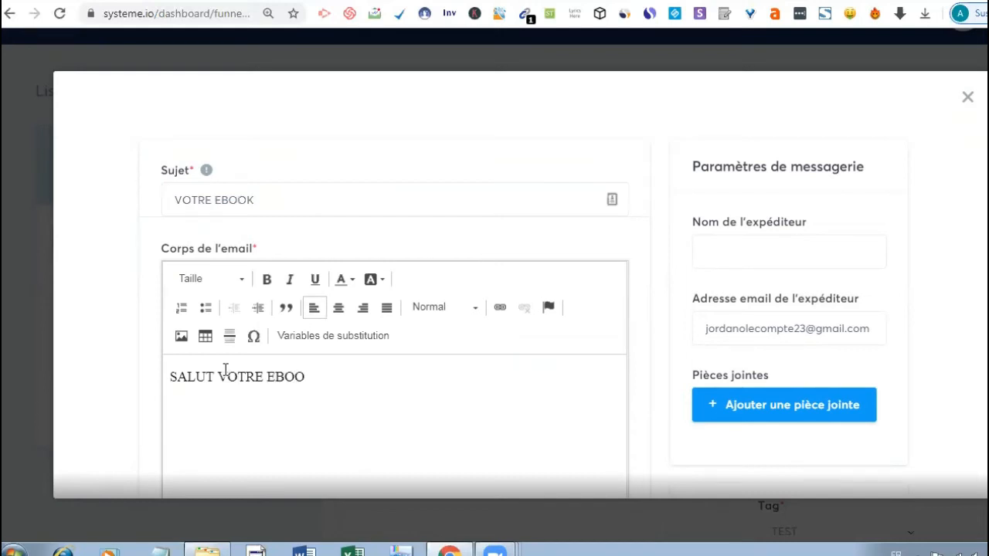
type("K GRAR")
key("BackSpace")
type("A")
key("BackSpace")
type("TUIT")
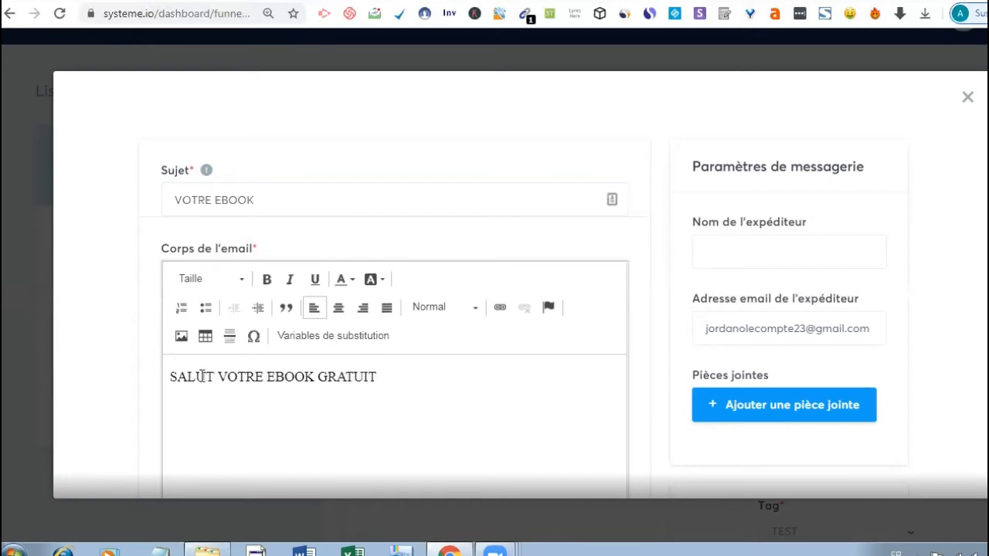
- Move 'VOTRE EBOOK GRATUIT' onto its own line below SALUT
left_click(214, 377)
key("Return")
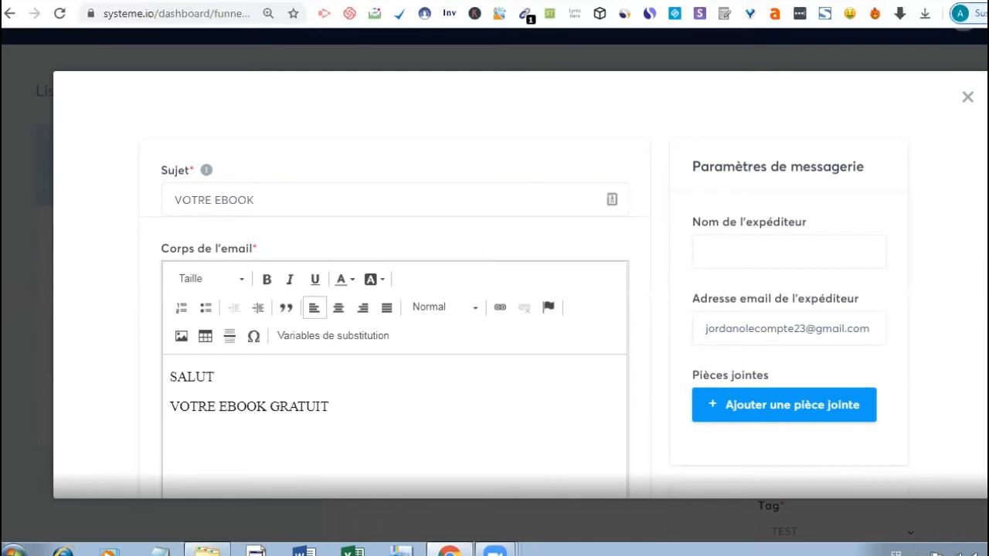
scroll(558, 280, "down", 1)
scroll(494, 286, "down", 2)
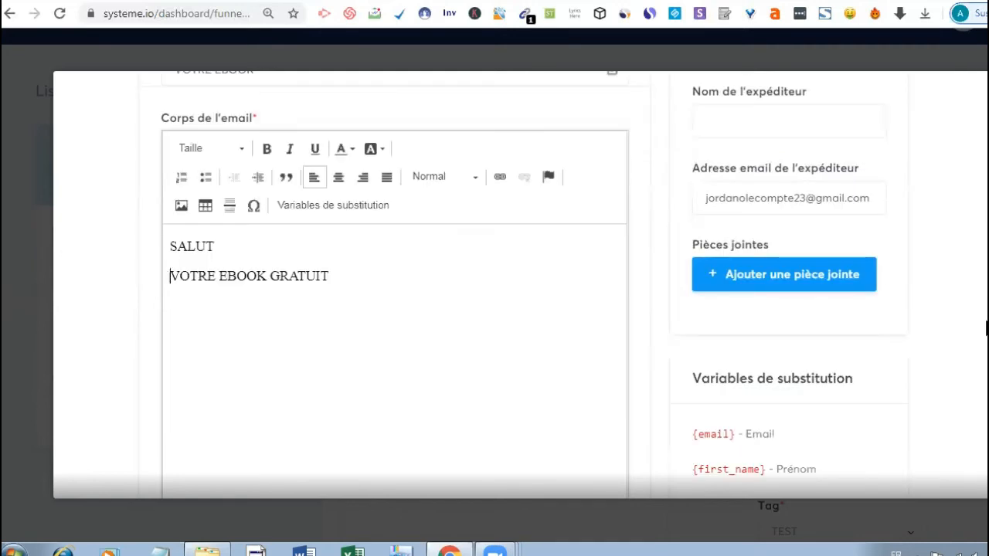
scroll(986, 328, "down", 2)
scroll(761, 340, "down", 1)
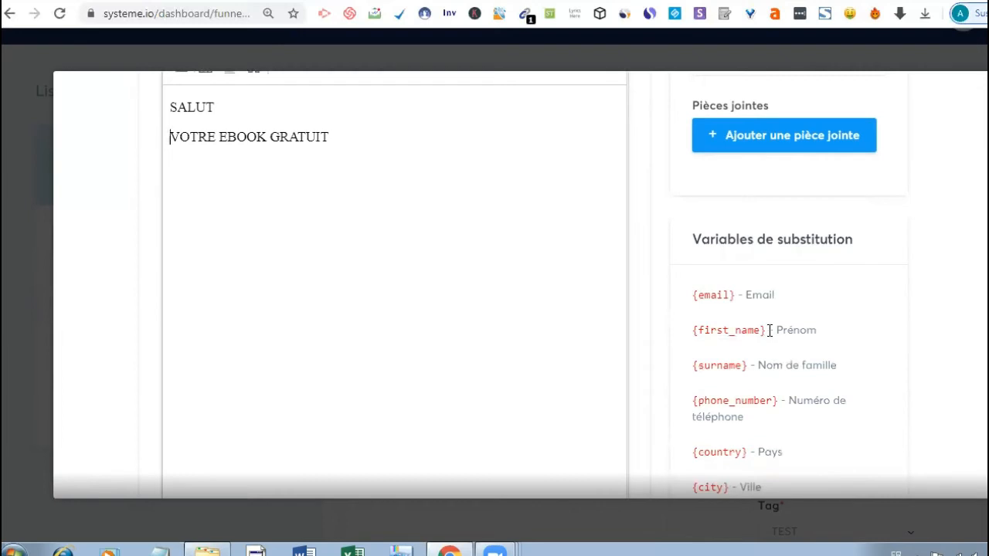
- Copy the {first_name} variable after SALUT and add '!' so the greeting reads 'SALUT {first_name} !'
double_click(693, 330)
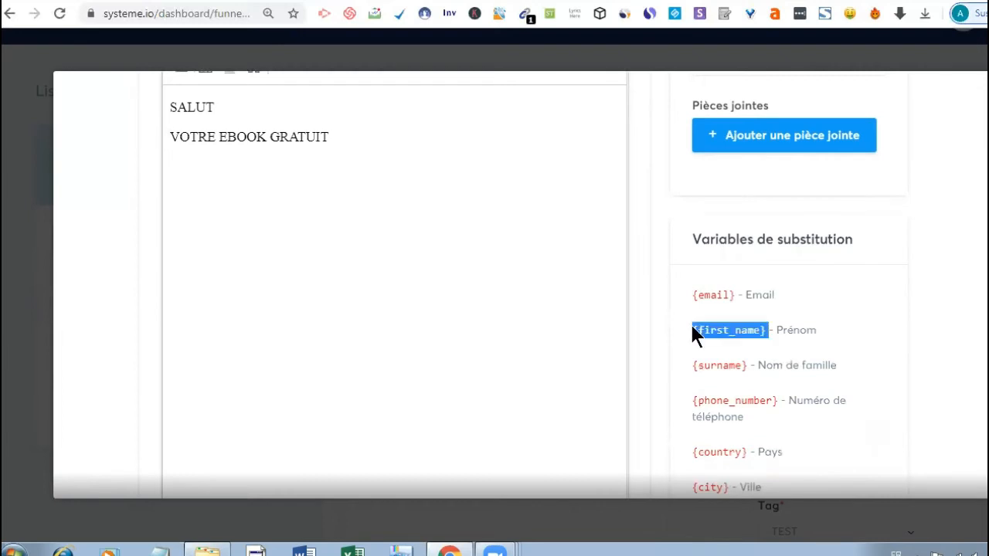
right_click(693, 333)
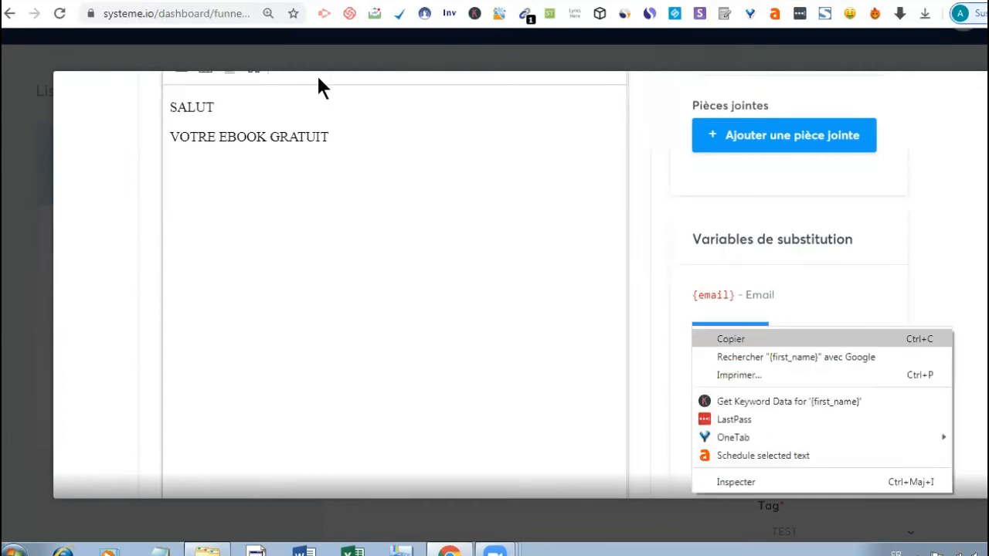
left_click(220, 108)
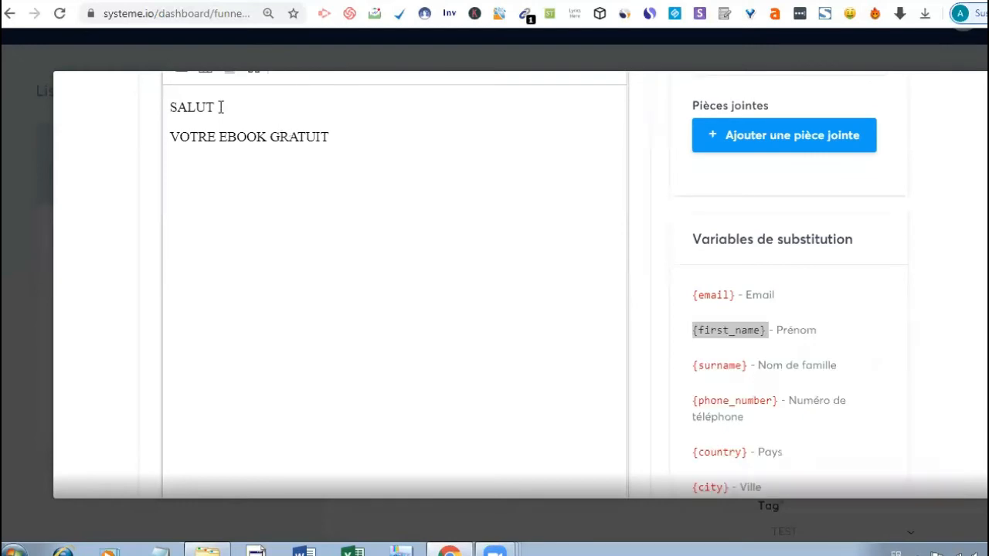
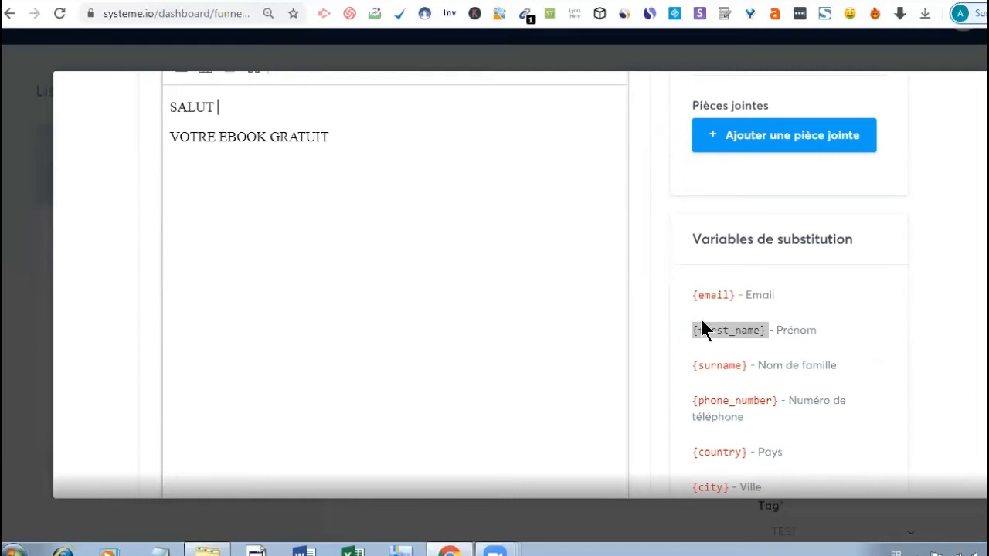
right_click(728, 330)
key("ctrl+c")
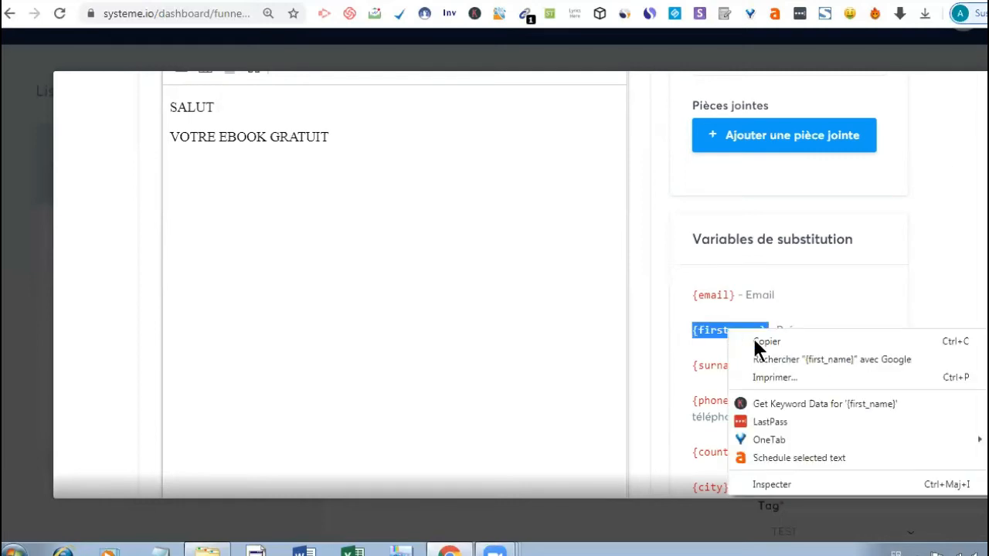
left_click(766, 341)
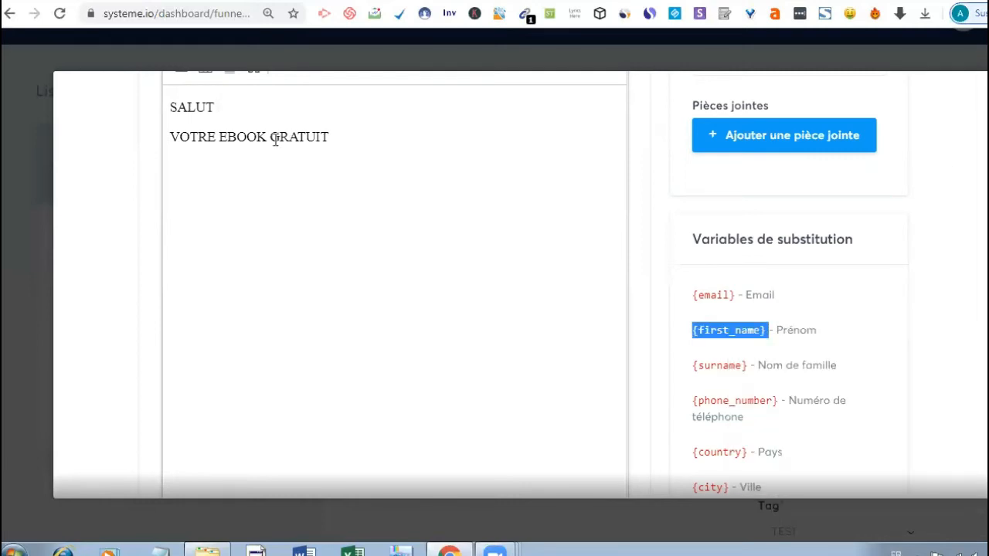
left_click(231, 107)
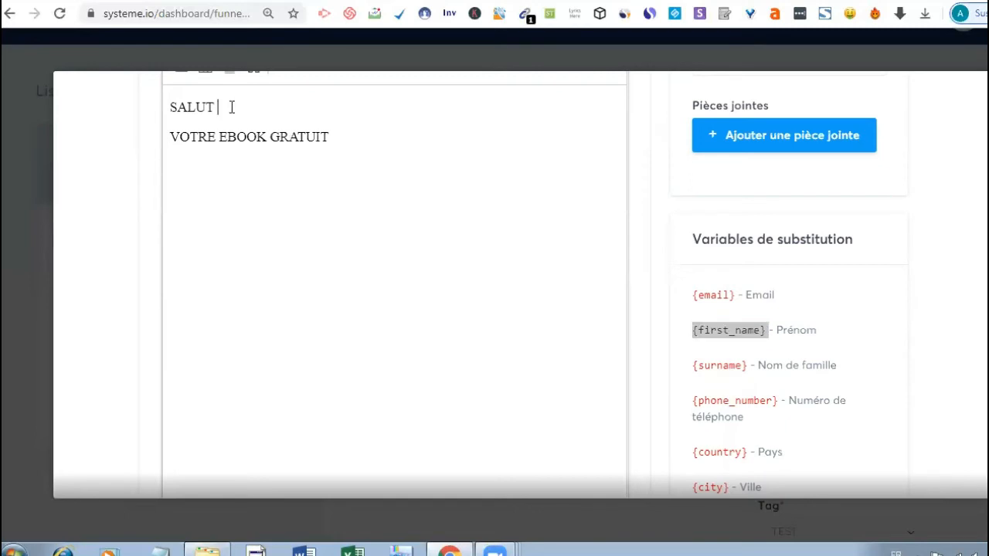
key("ctrl+v")
type("§")
key("BackSpace")
type("!")
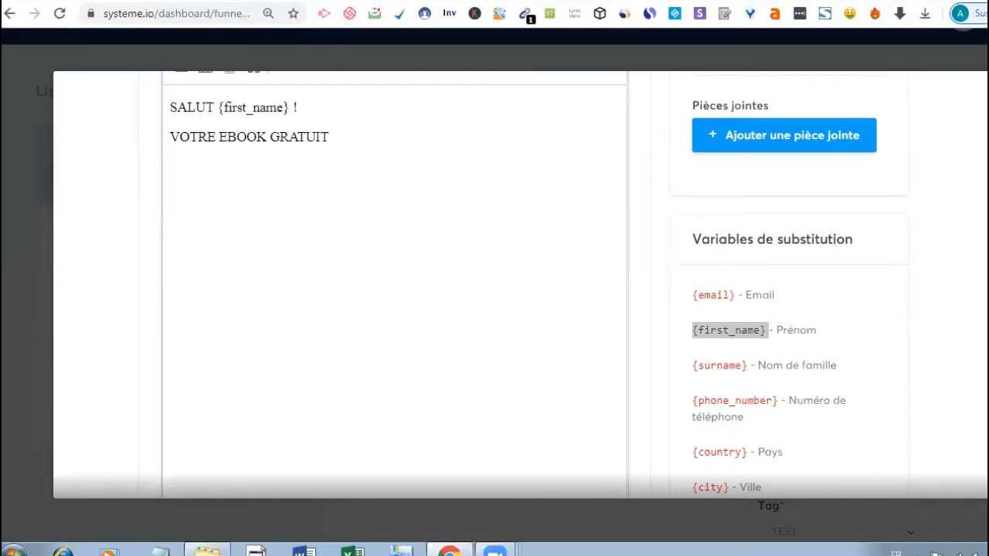
- Add an attachment slot and set the sender name to 'Nomades entrepreneurs'
left_click(773, 138)
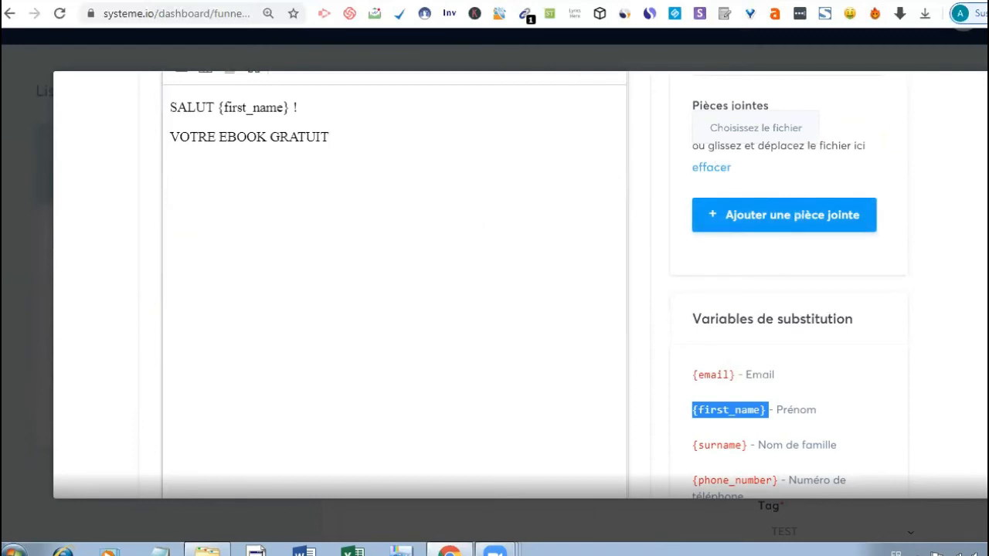
scroll(494, 286, "up", 2)
scroll(494, 285, "up", 1)
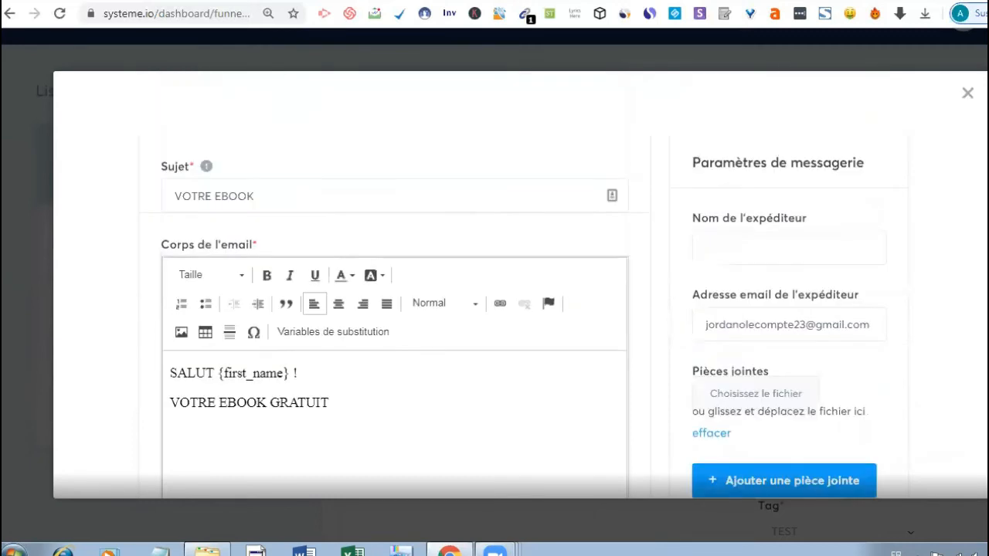
left_click(737, 253)
type("Nomadade")
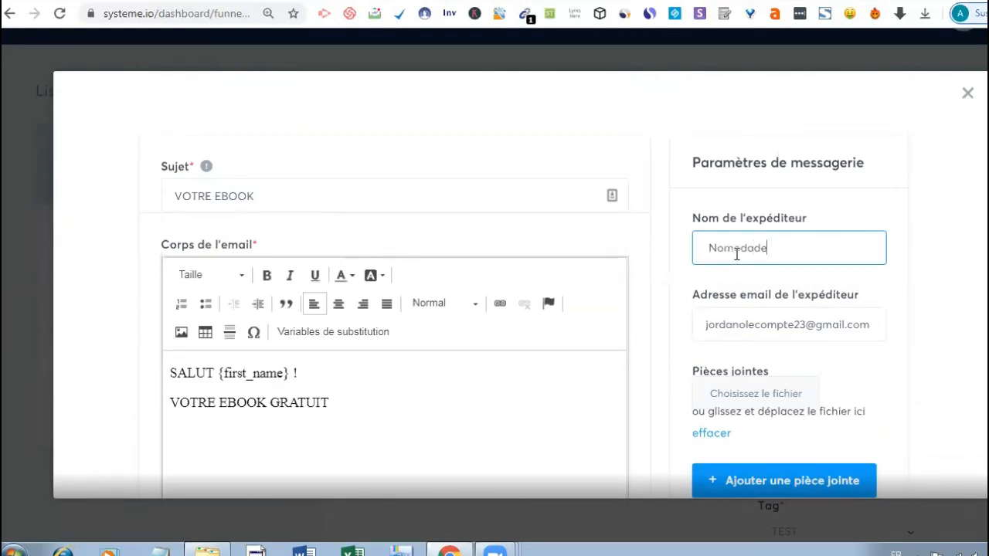
key("BackSpace")
key("BackSpace")
key("BackSpace")
type("es entrep")
type("e")
key("BackSpace")
type("reune")
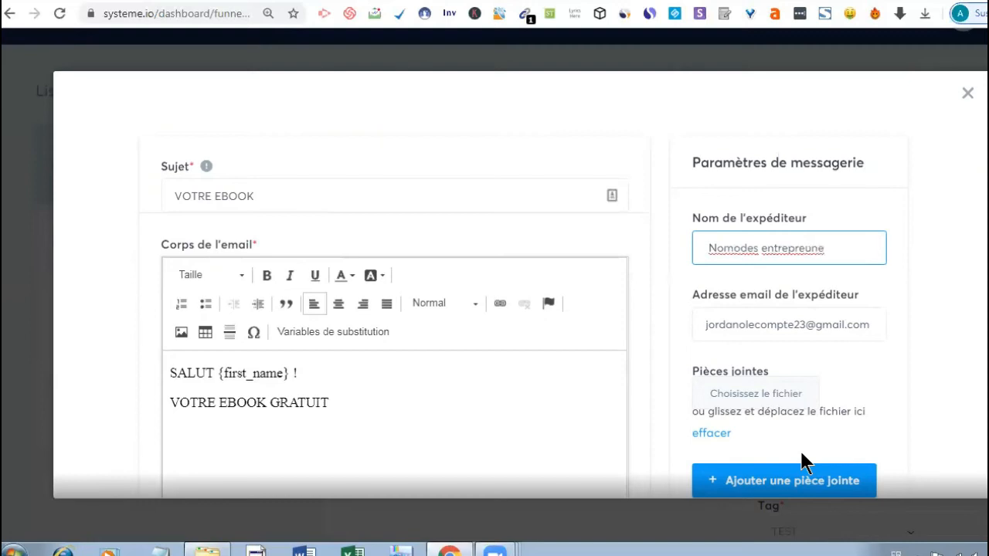
key("BackSpace")
key("BackSpace")
key("BackSpace")
type("neurs")
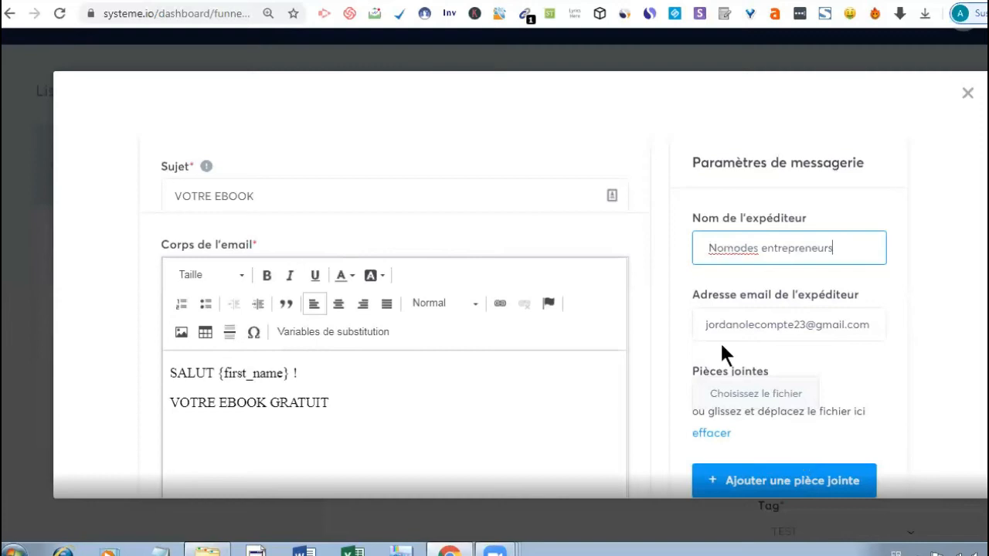
left_click(728, 246)
double_click(728, 246)
right_click(759, 241)
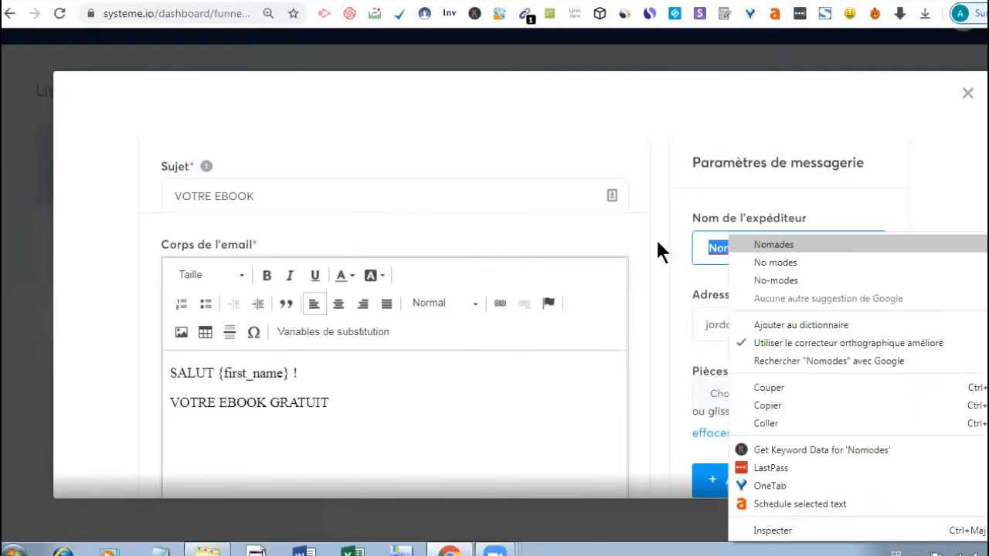
key("Return")
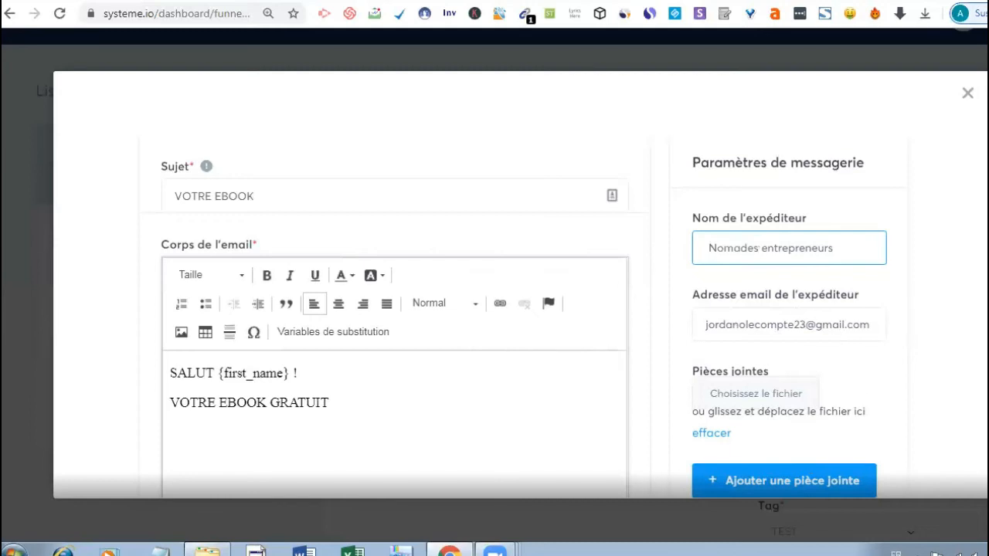
- Save the ebook email
scroll(975, 463, "down", 5)
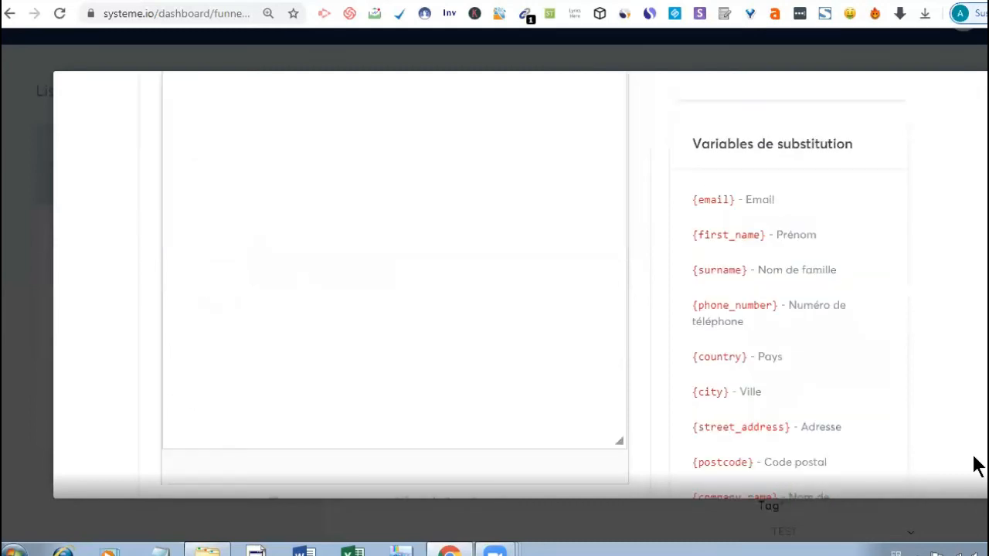
scroll(975, 464, "down", 3)
scroll(907, 470, "down", 1)
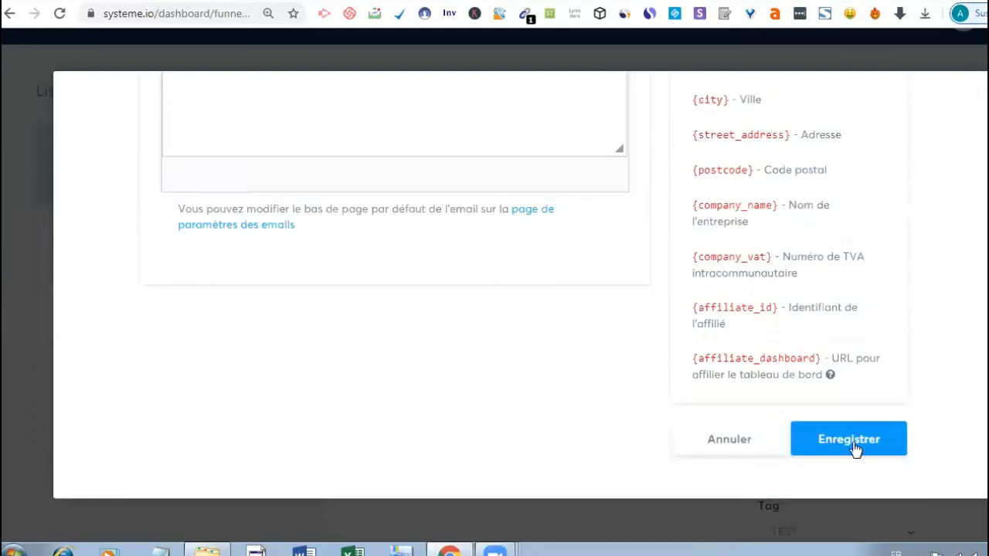
left_click(855, 448)
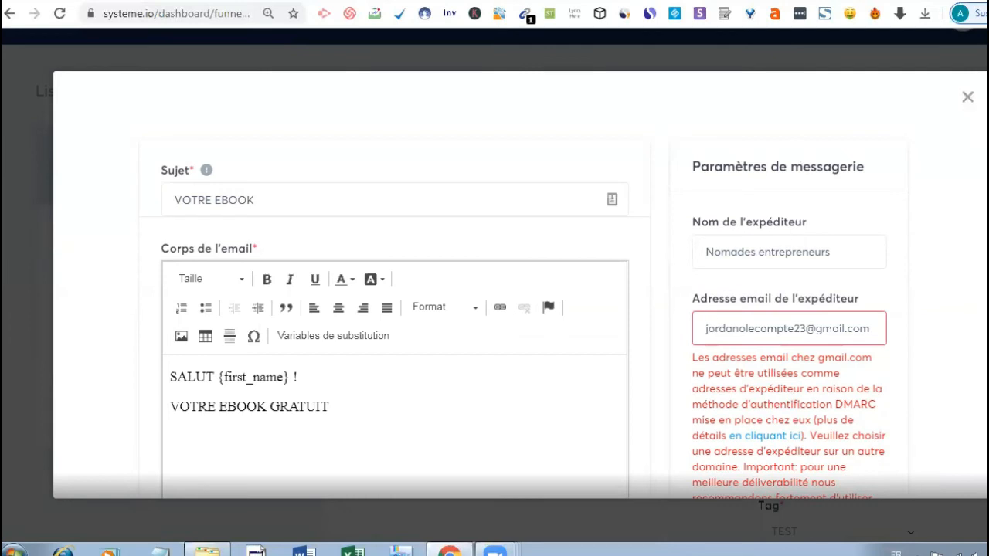
- Close the email editor and save the optin automation rule with Sauvegarder la règle
left_click(968, 102)
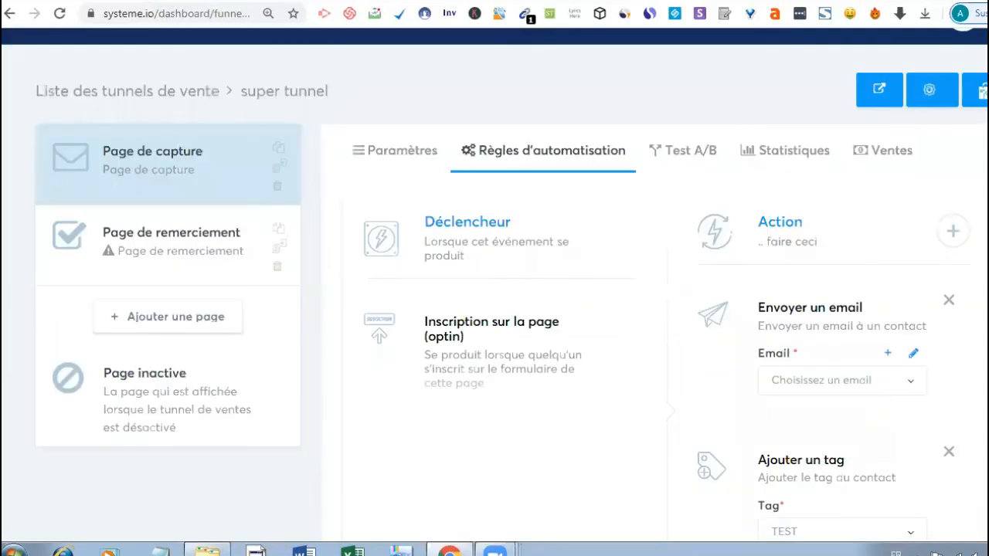
scroll(494, 309, "down", 1)
scroll(964, 272, "down", 1)
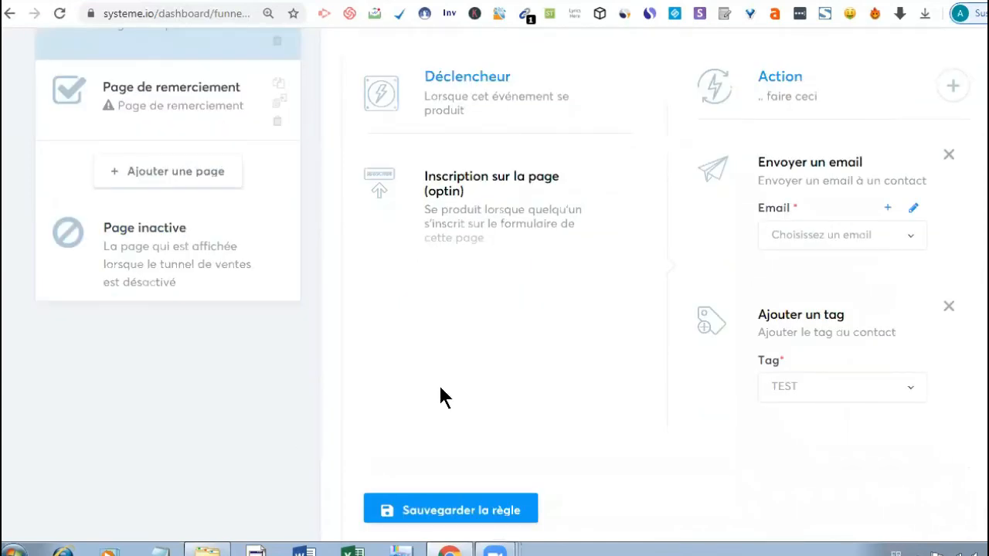
scroll(438, 383, "down", 1)
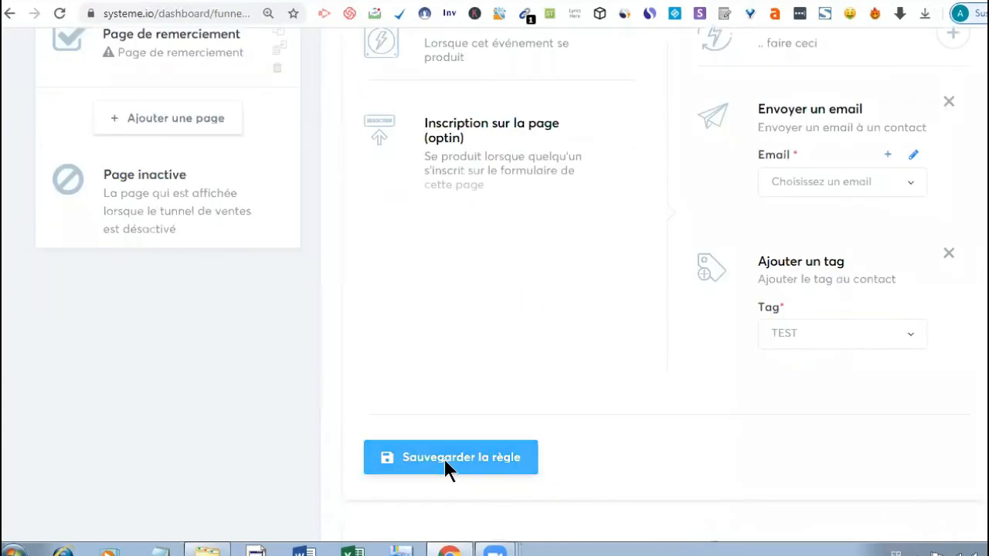
left_click(446, 465)
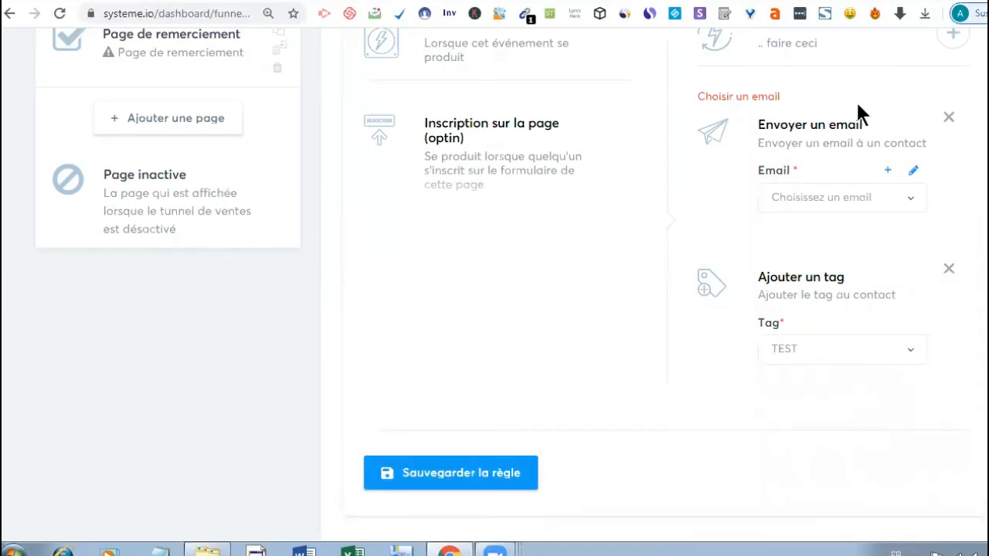
left_click(427, 477)
scroll(494, 309, "down", 2)
scroll(494, 309, "up", 4)
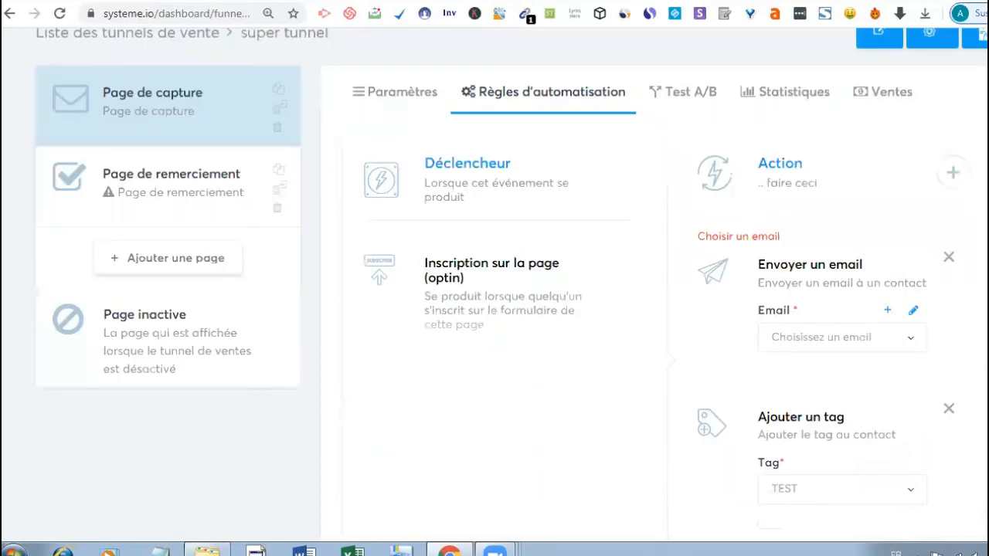
scroll(494, 309, "down", 3)
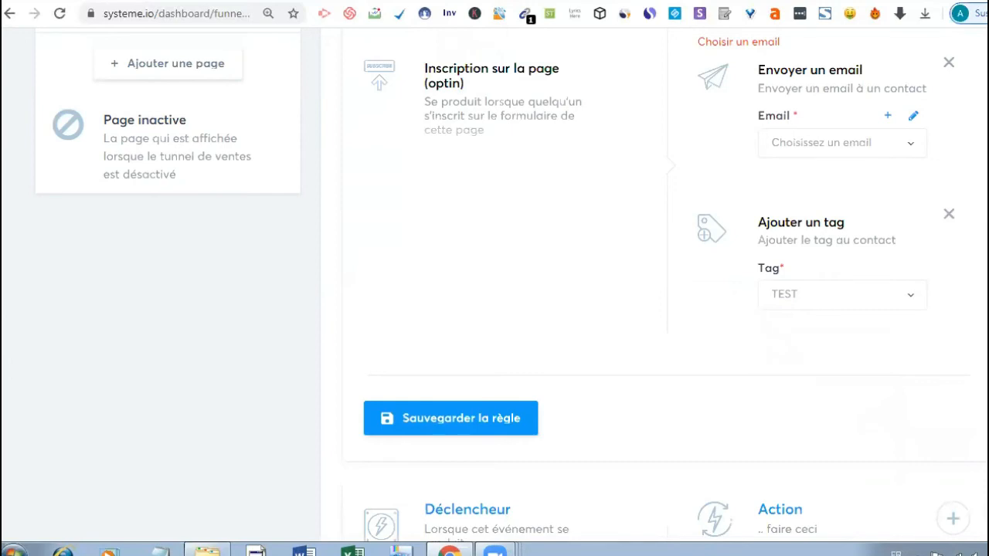
scroll(494, 309, "up", 4)
scroll(494, 309, "up", 1)
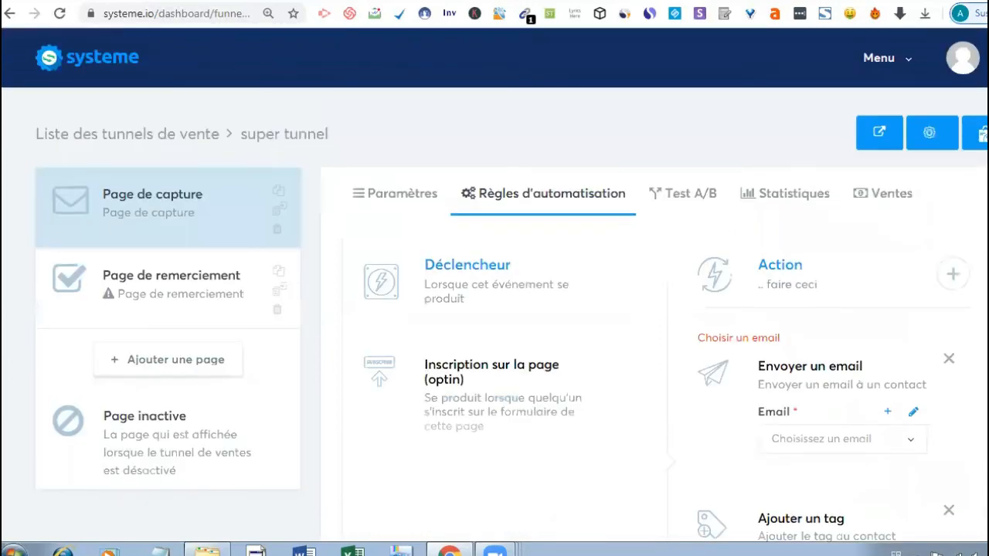
- Open the Page de remerciement step and select the thumbs-up 'Merci pour votre inscription' template
left_click(160, 298)
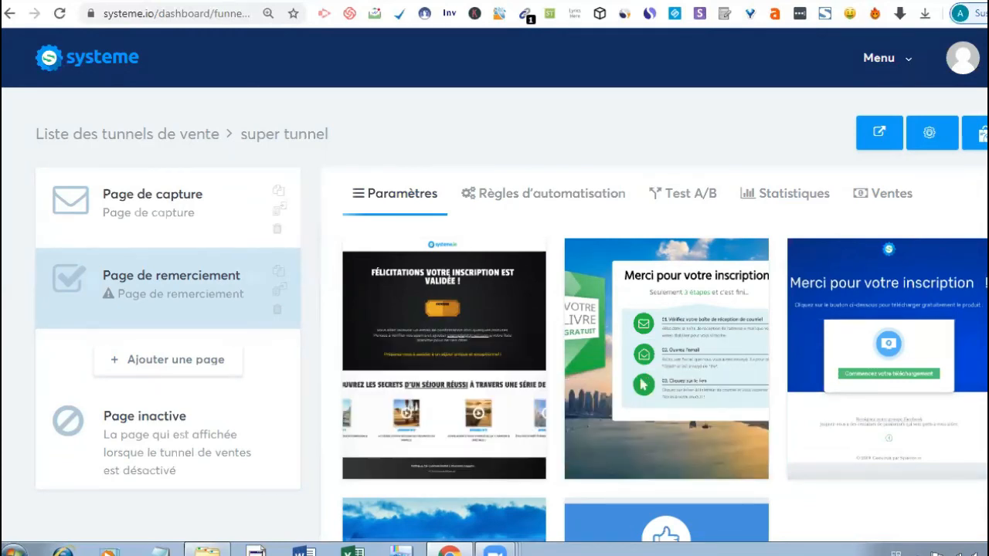
scroll(495, 286, "down", 1)
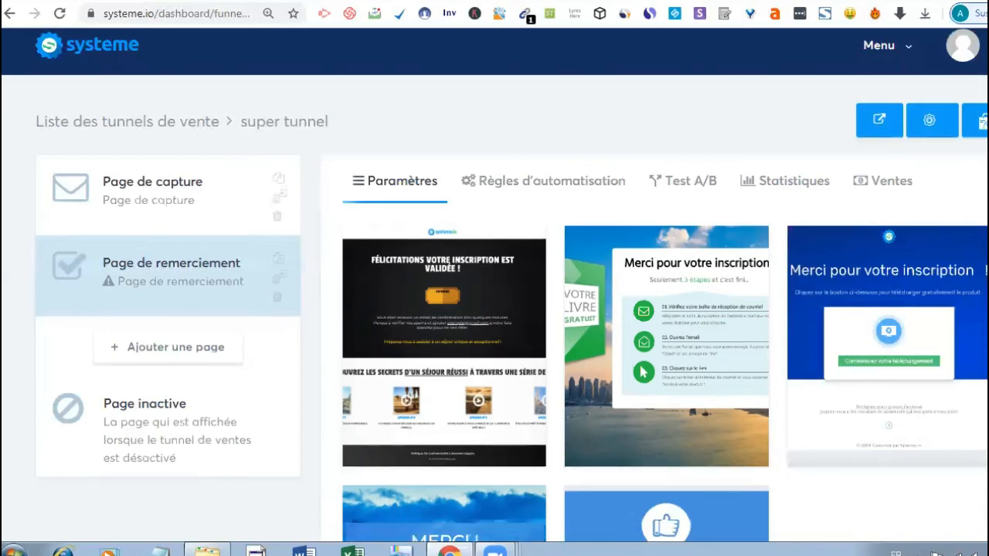
scroll(494, 285, "down", 3)
scroll(494, 286, "up", 2)
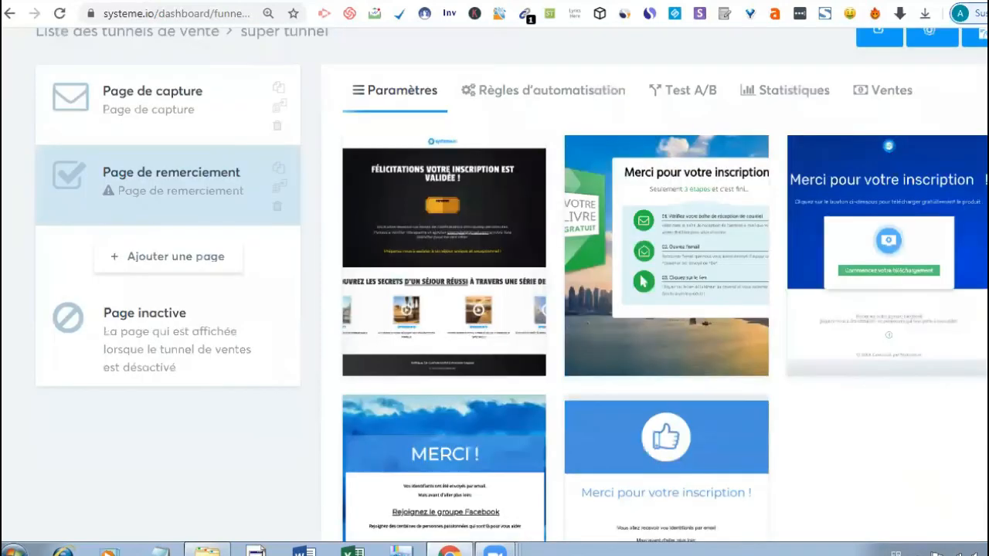
scroll(494, 286, "down", 1)
scroll(494, 286, "down", 2)
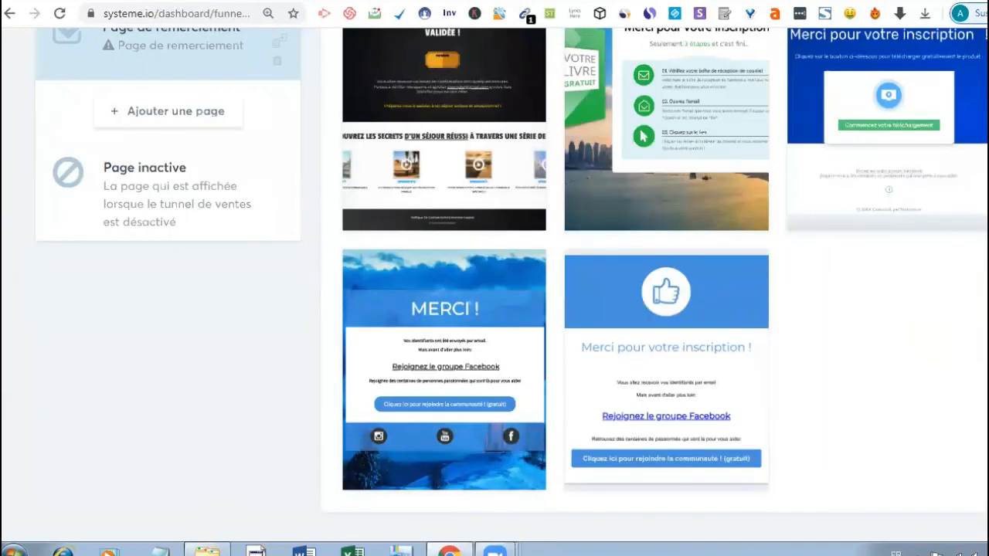
scroll(494, 286, "up", 1)
scroll(494, 286, "up", 1)
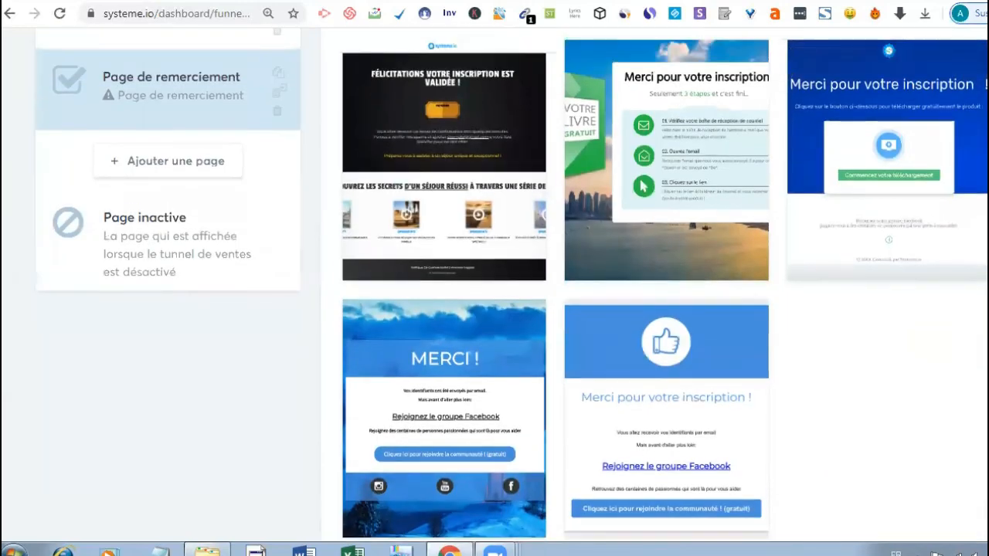
scroll(495, 285, "up", 3)
scroll(804, 347, "down", 1)
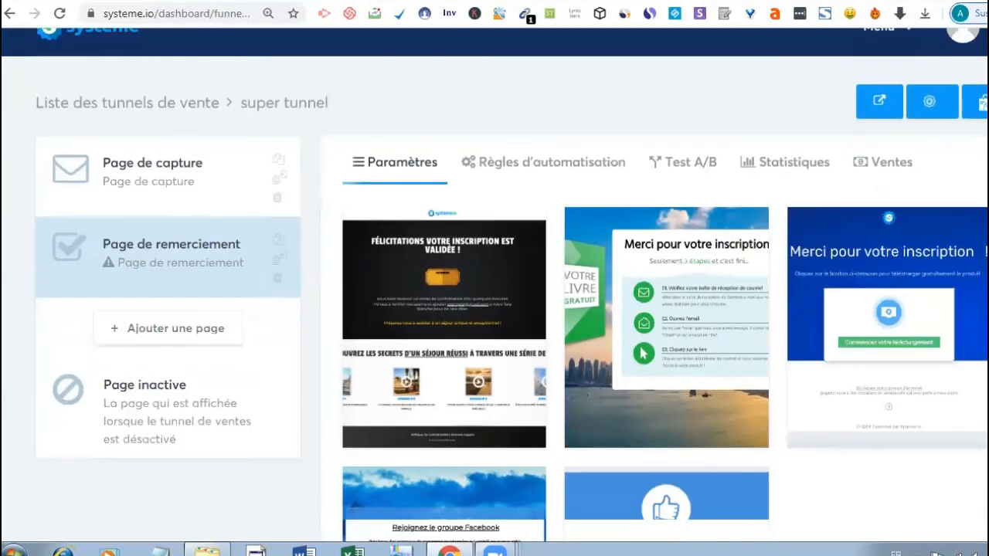
scroll(623, 378, "down", 3)
mouse_move(696, 440)
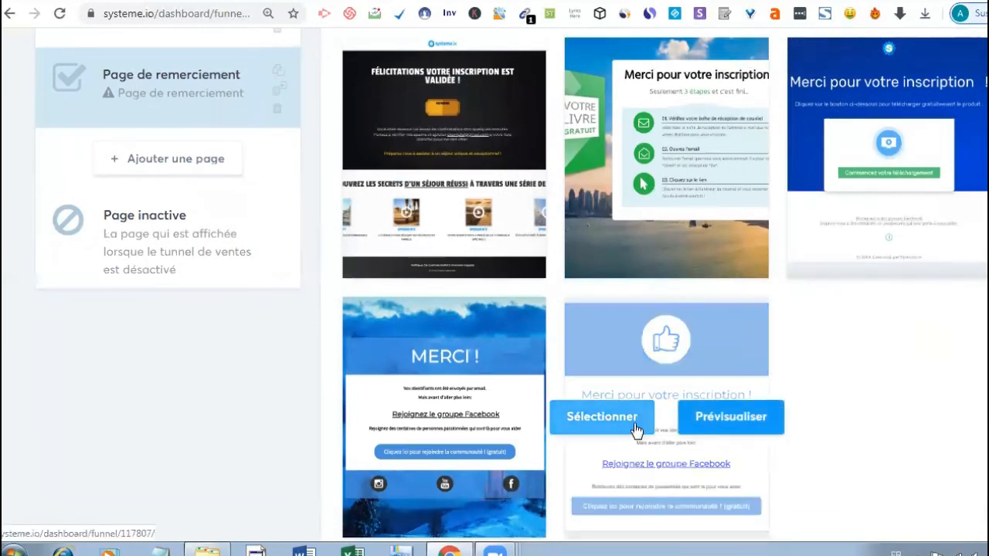
left_click(610, 415)
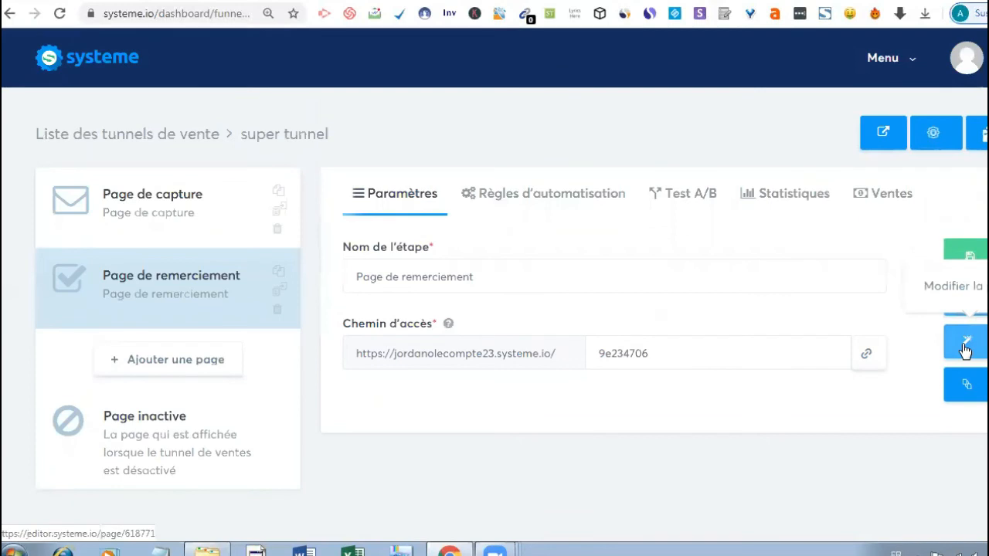
- Open the thank-you page in the page editor and review its template content
left_click(964, 349)
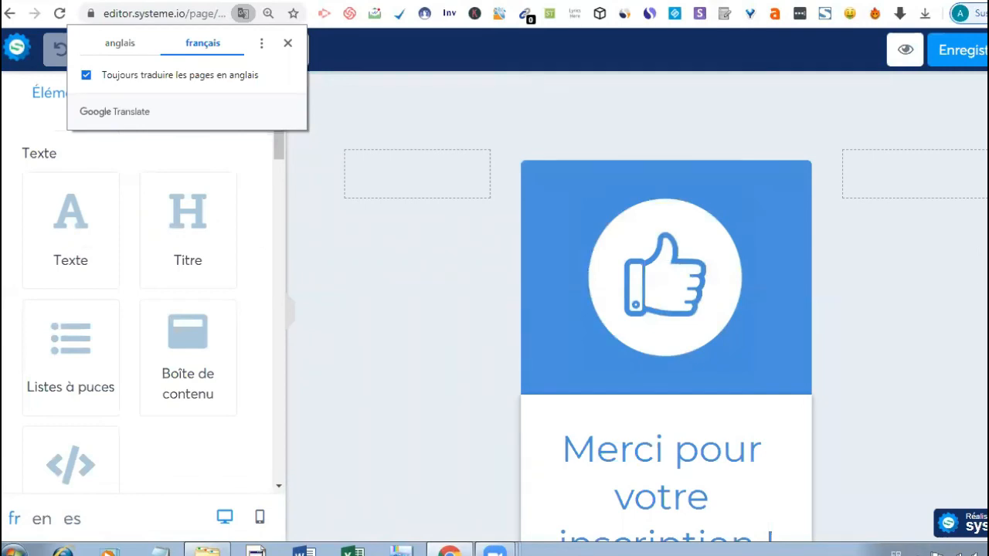
scroll(666, 309, "down", 1)
scroll(666, 309, "down", 3)
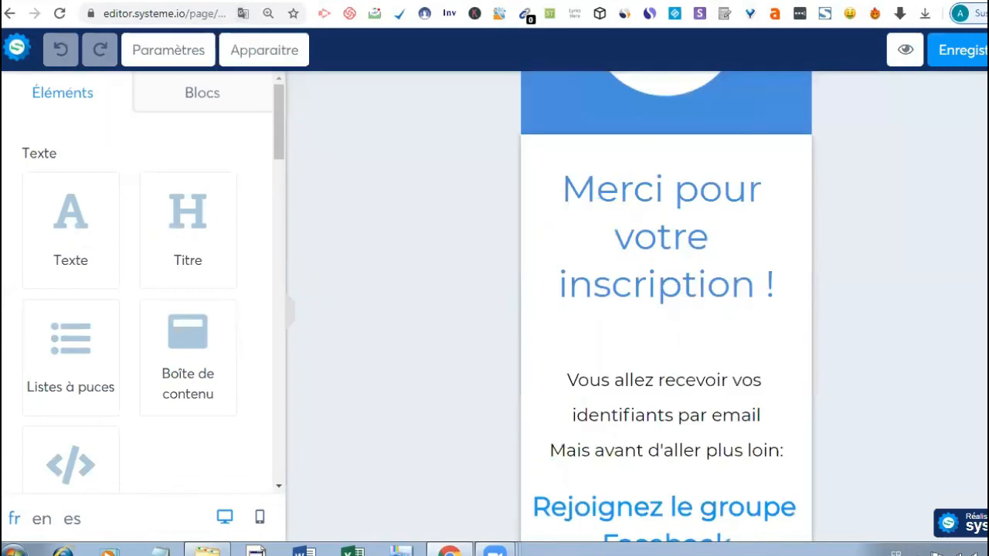
scroll(666, 309, "down", 1)
scroll(666, 309, "down", 3)
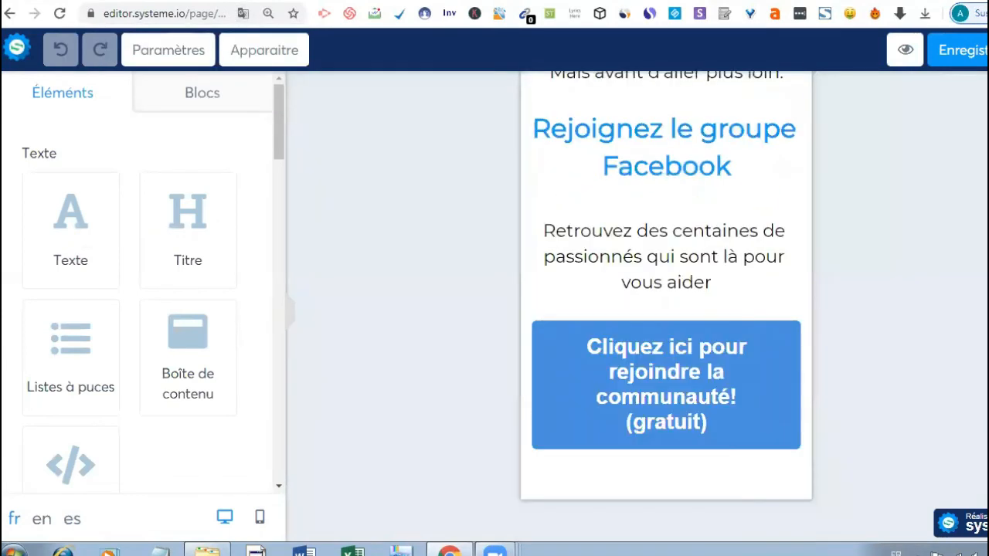
scroll(715, 262, "up", 4)
scroll(715, 264, "up", 1)
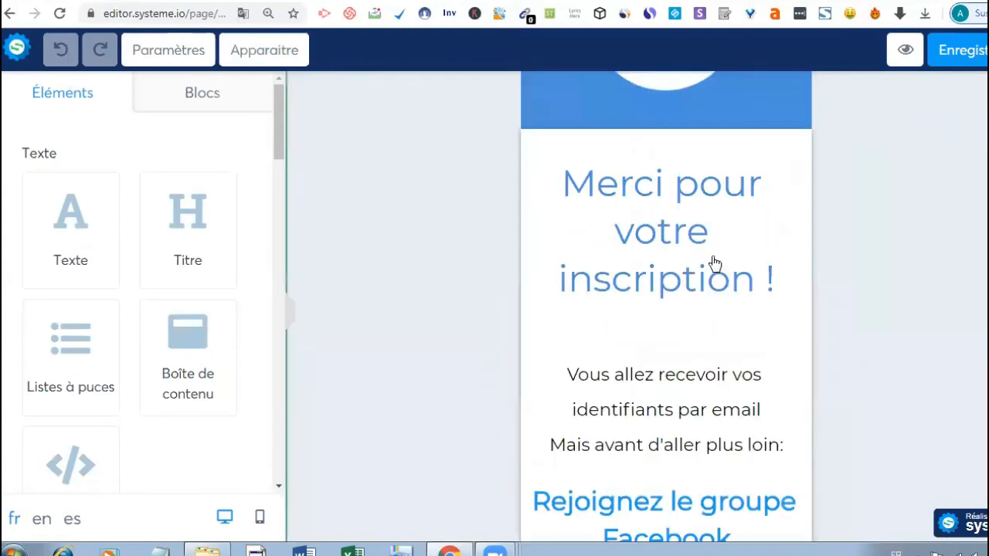
- Replace the heading's 'Merci pour votre inscription' with 'Votre e-book est en route'
left_click(711, 260)
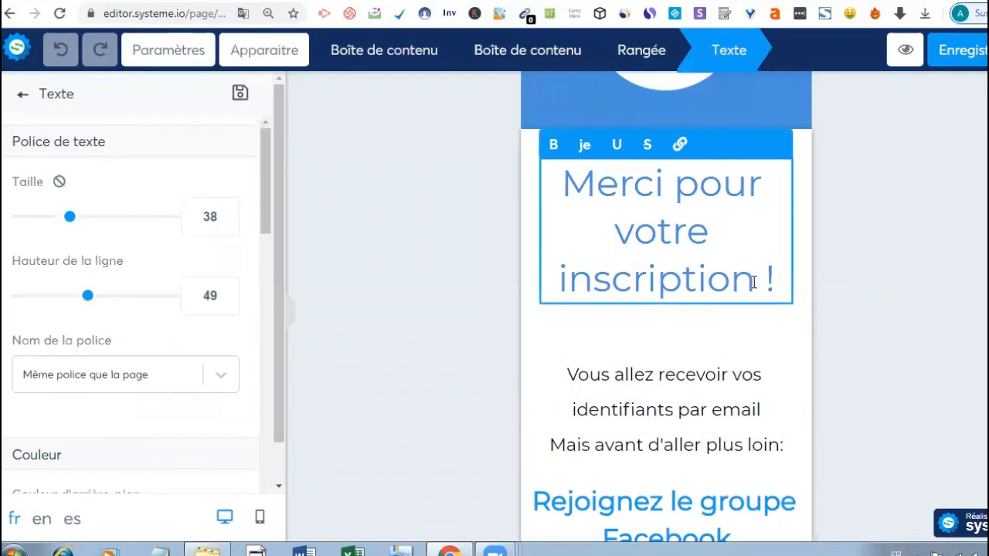
key("BackSpace")
key("BackSpace")
key("BackSpace")
key("BackSpace")
key("BackSpace")
key("BackSpace")
key("BackSpace")
key("BackSpace")
key("BackSpace")
key("BackSpace")
key("BackSpace")
key("BackSpace")
key("BackSpace")
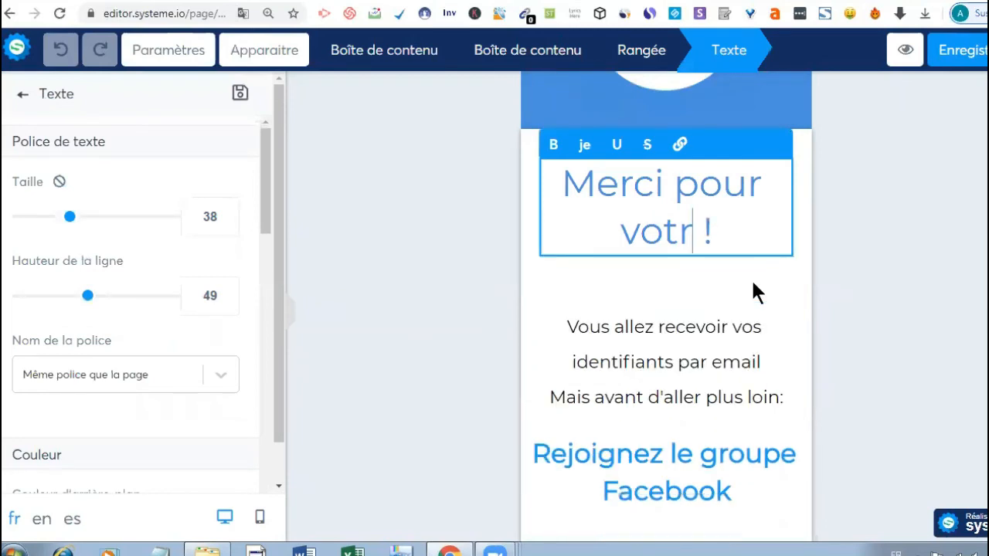
key("BackSpace")
key("BackSpace")
key("BackSpace")
key("BackSpace")
key("BackSpace")
key("BackSpace")
key("BackSpace")
key("BackSpace")
key("BackSpace")
key("BackSpace")
key("BackSpace")
key("BackSpace")
key("BackSpace")
key("BackSpace")
key("BackSpace")
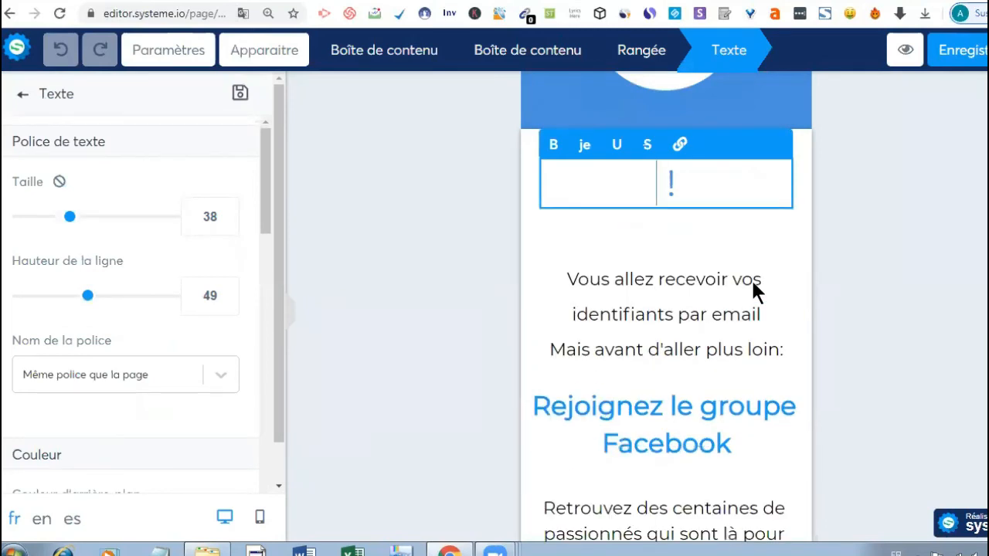
type("Vo ")
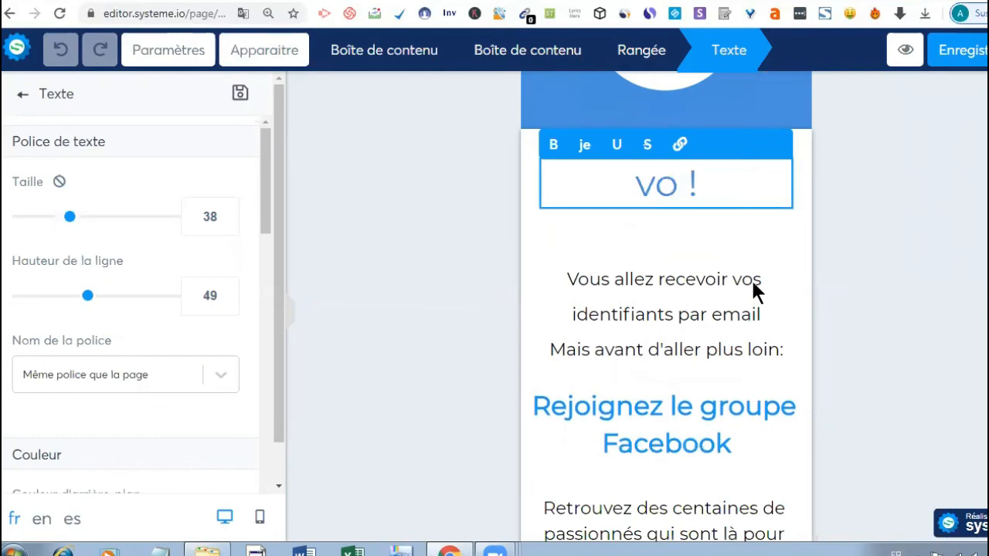
type("tre e")
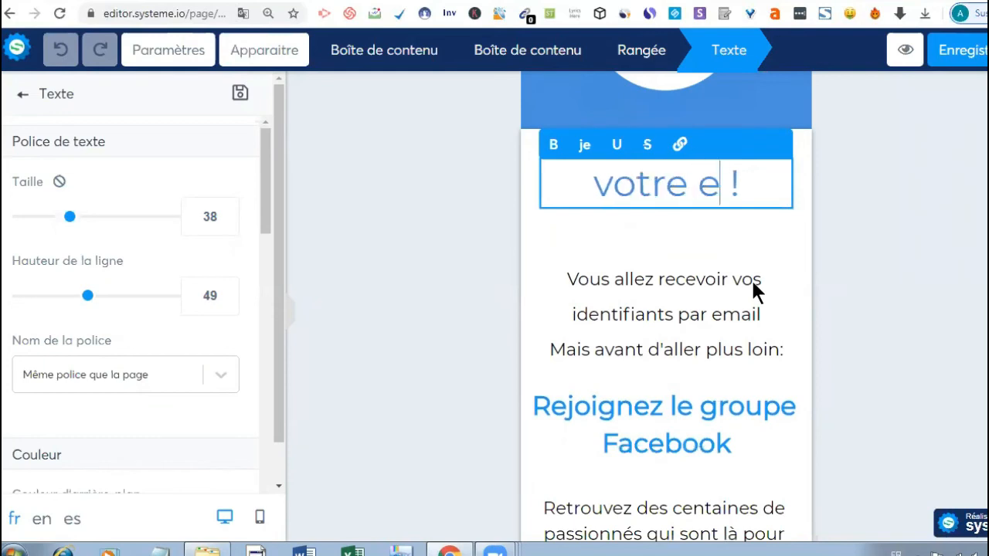
type("-b")
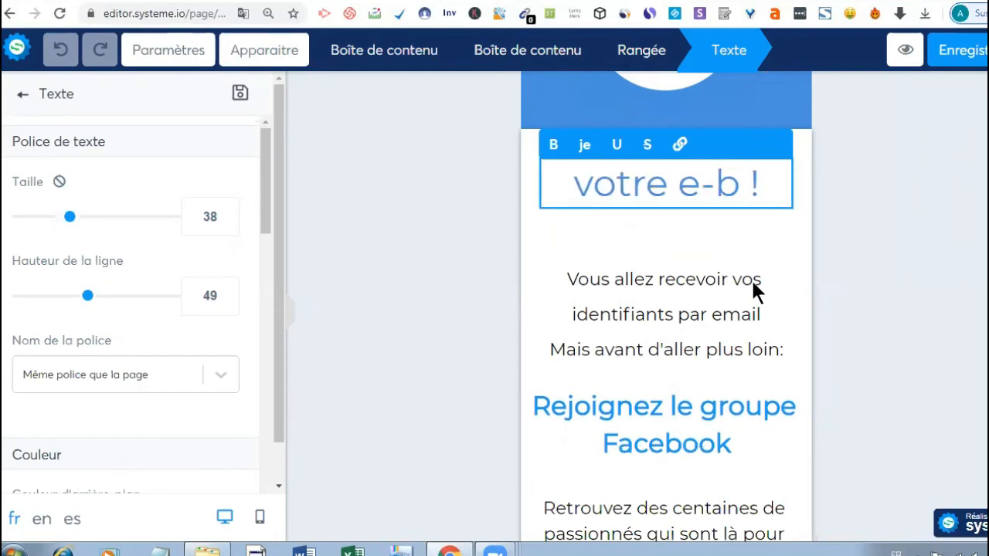
type("o")
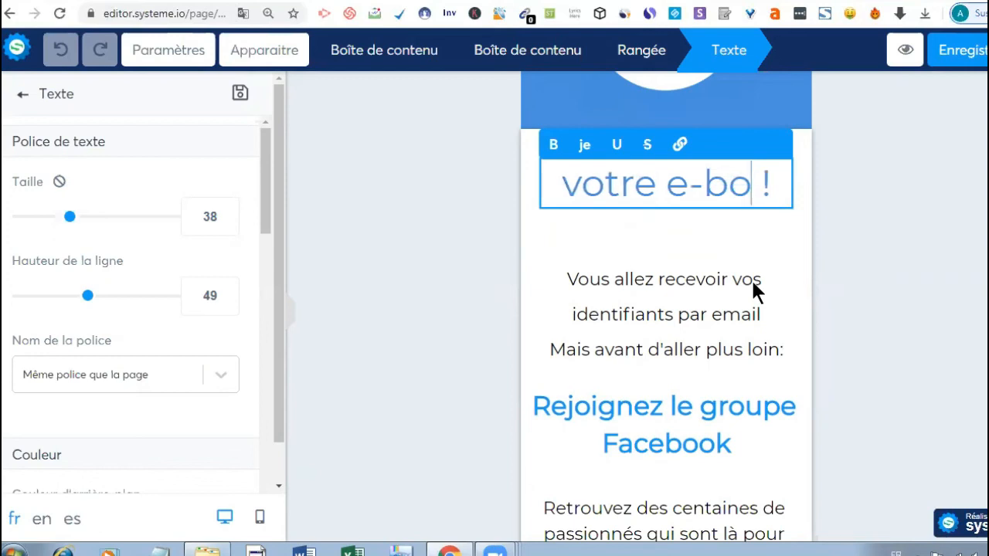
type("ok ")
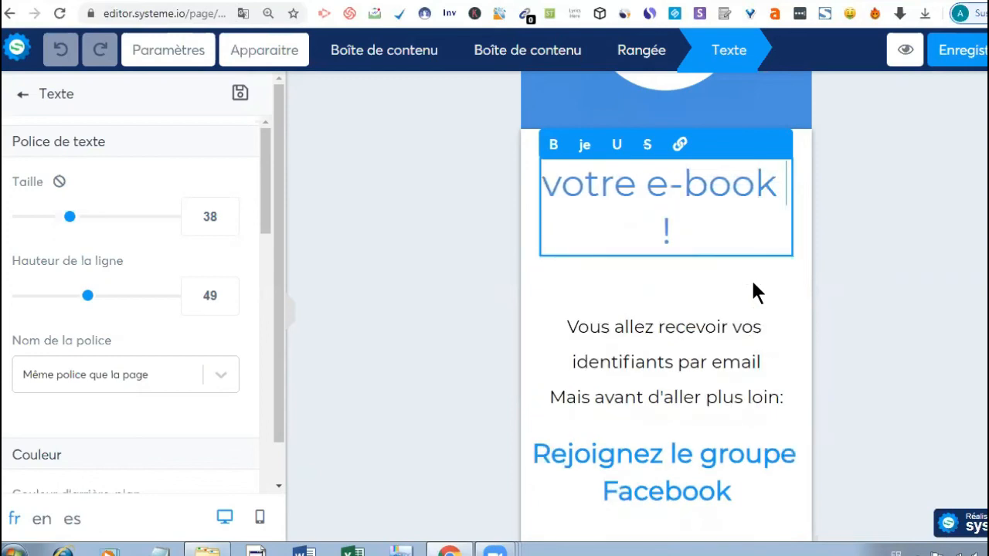
type("est en ")
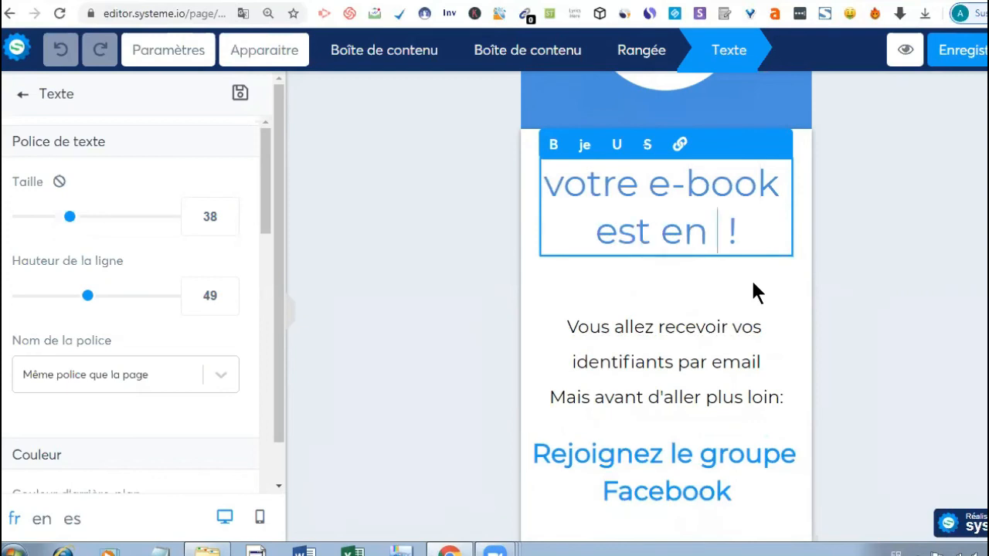
type("rout ")
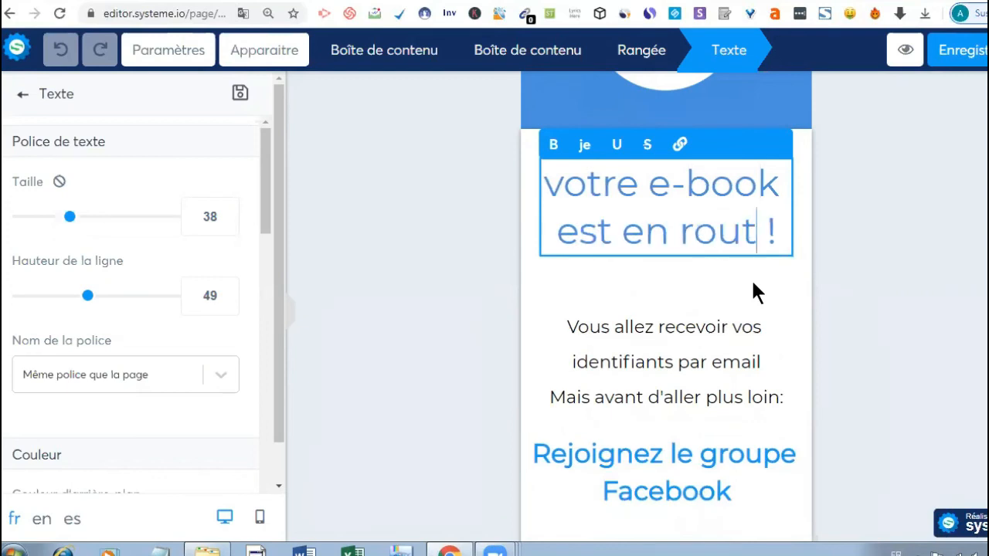
type("e")
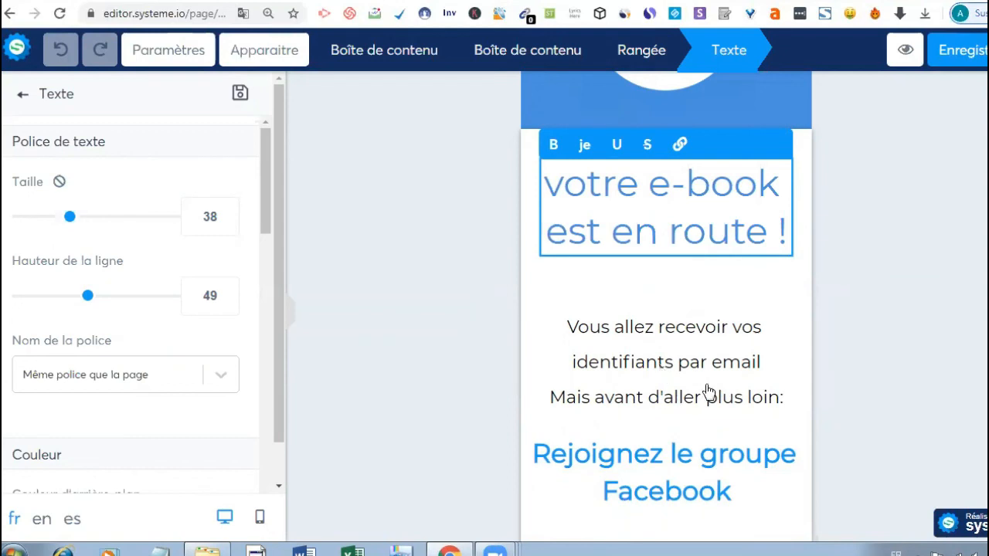
- Delete the login-details Texte block beneath the 'votre e-book est en route !' heading
left_click(575, 351)
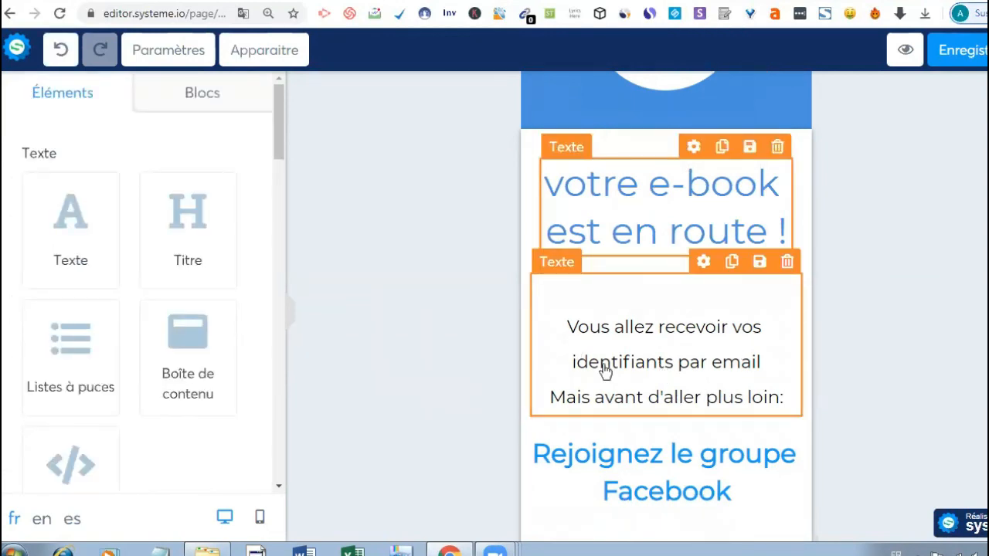
left_click(787, 261)
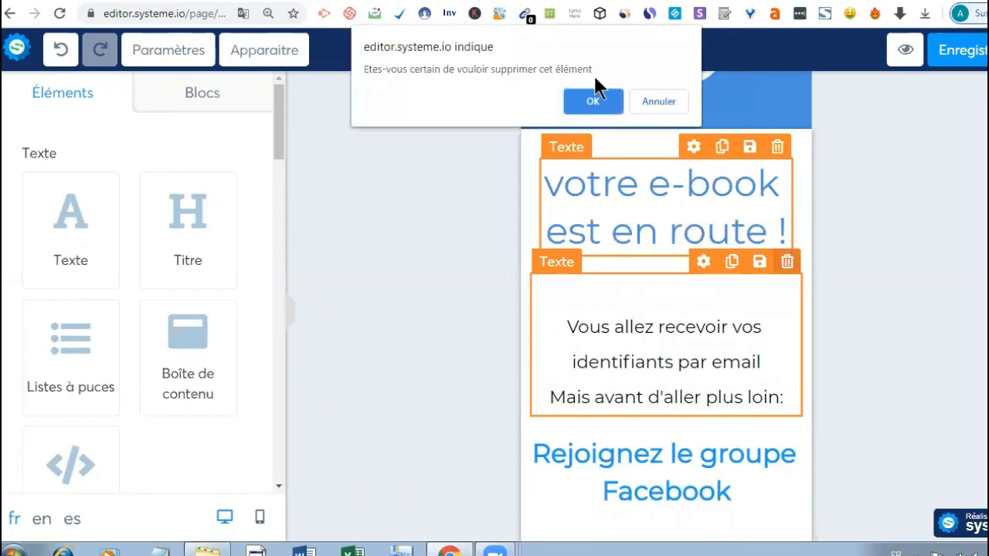
left_click(592, 103)
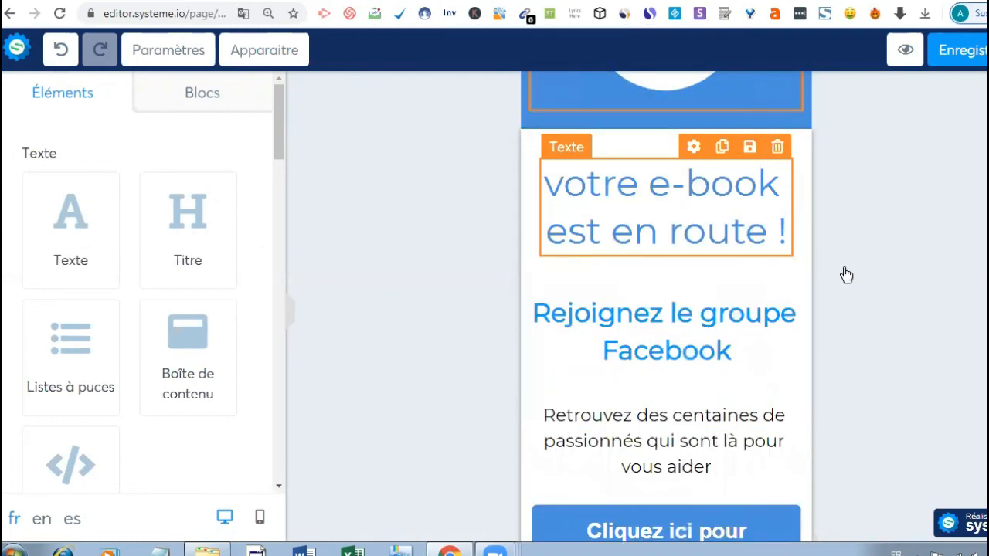
scroll(665, 309, "down", 1)
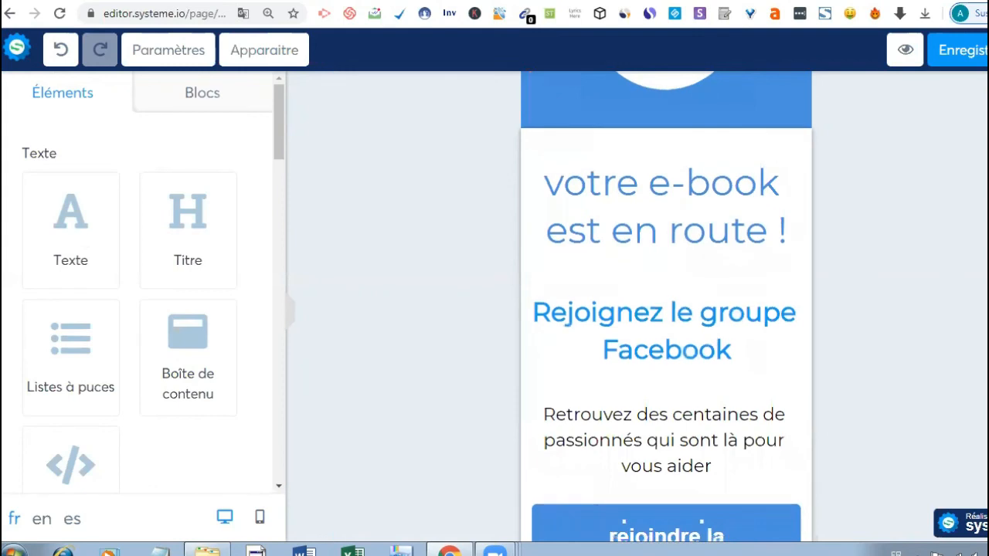
scroll(552, 283, "down", 2)
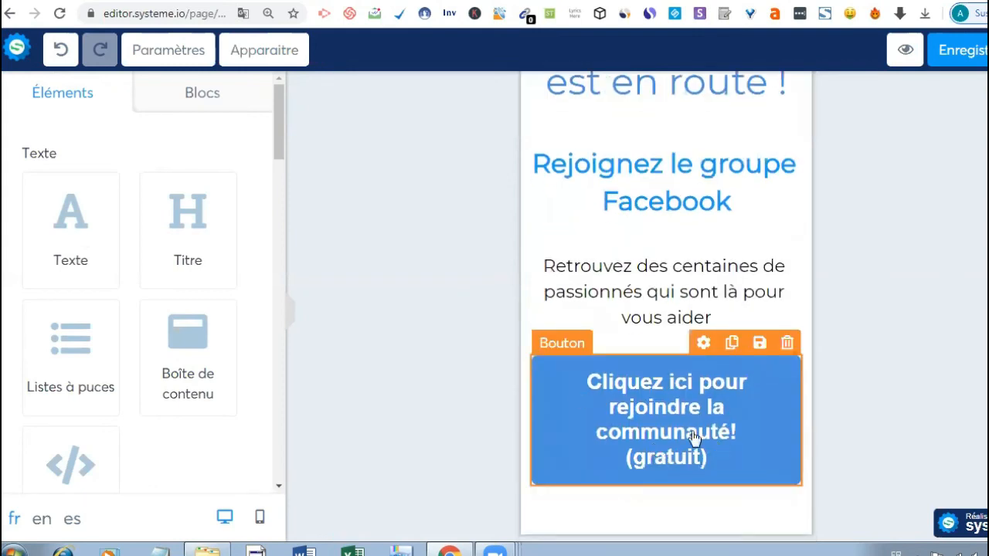
- Check the join-community button, then select the paragraph below the Facebook heading to edit it
left_click(694, 438)
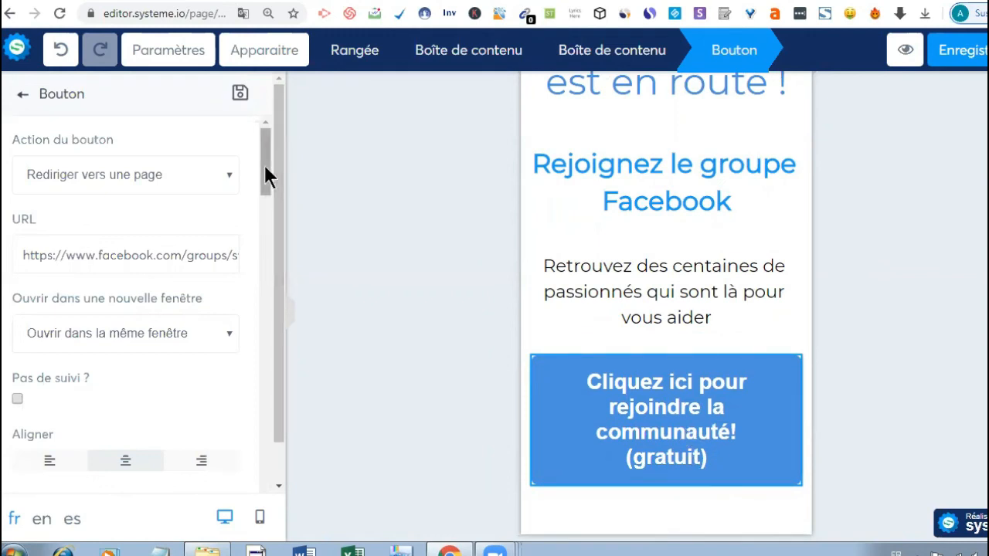
scroll(262, 188, "down", 2)
scroll(264, 189, "up", 2)
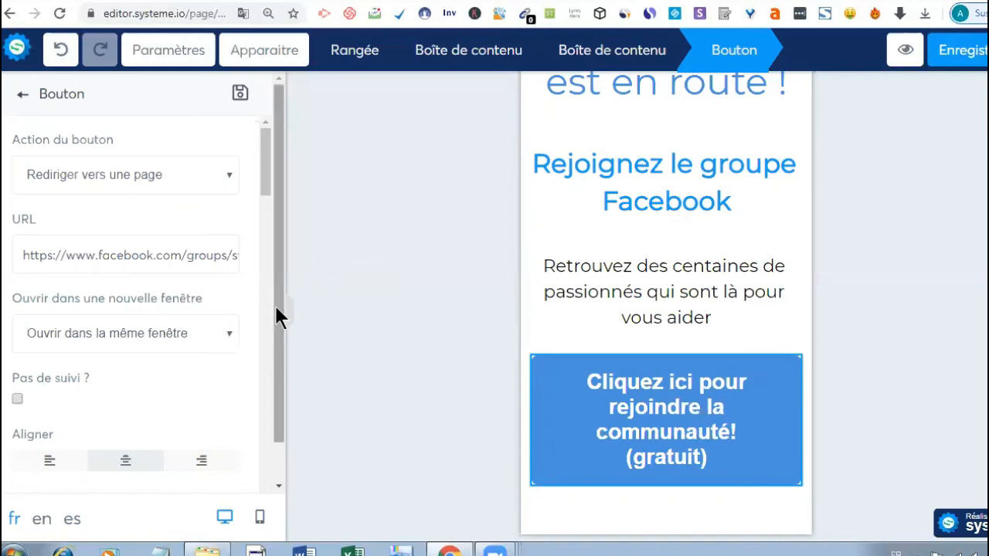
left_click_drag(274, 303, 287, 282)
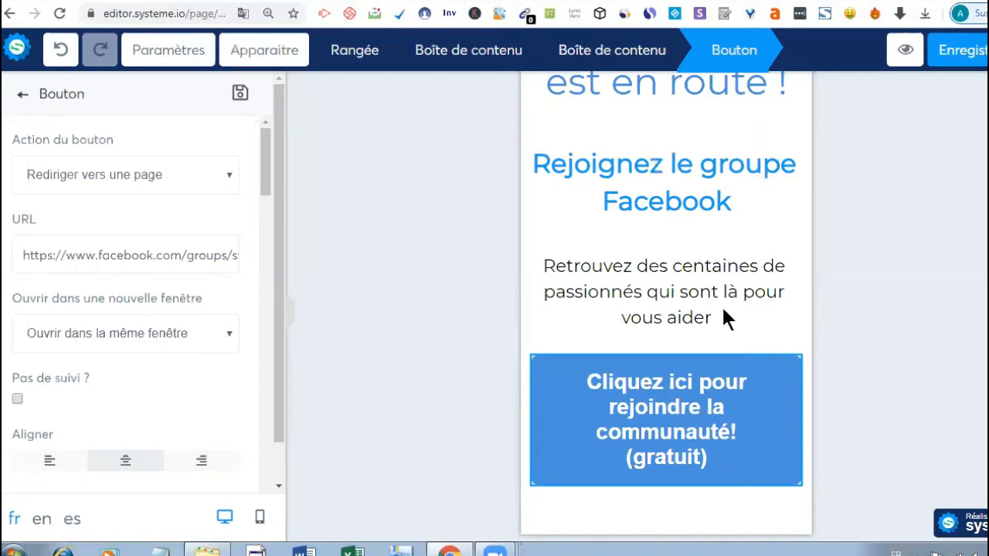
left_click(633, 286)
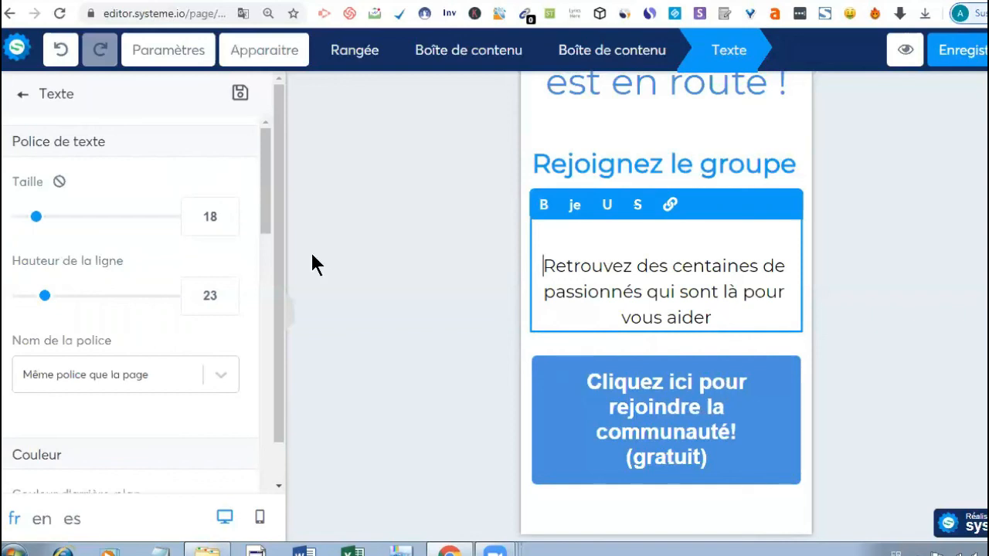
- Make the paragraph text dark red (A70707) with a purple 9013FE background, then select the join button
scroll(269, 280, "down", 3)
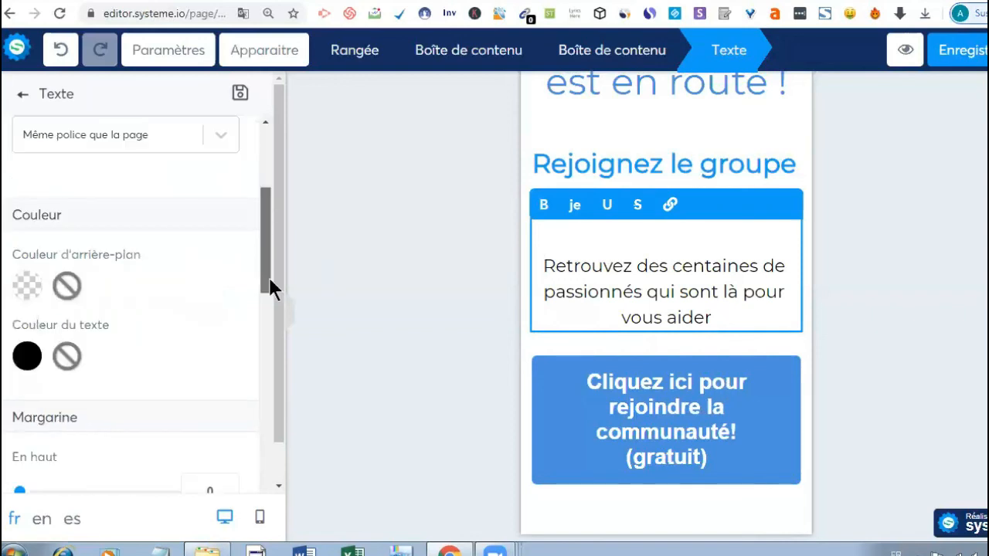
scroll(209, 290, "down", 1)
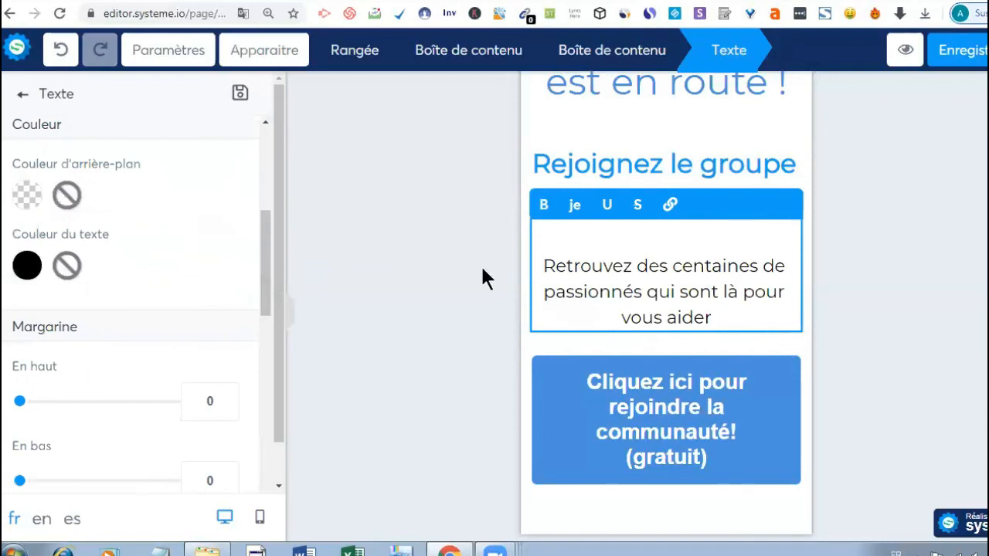
left_click(28, 266)
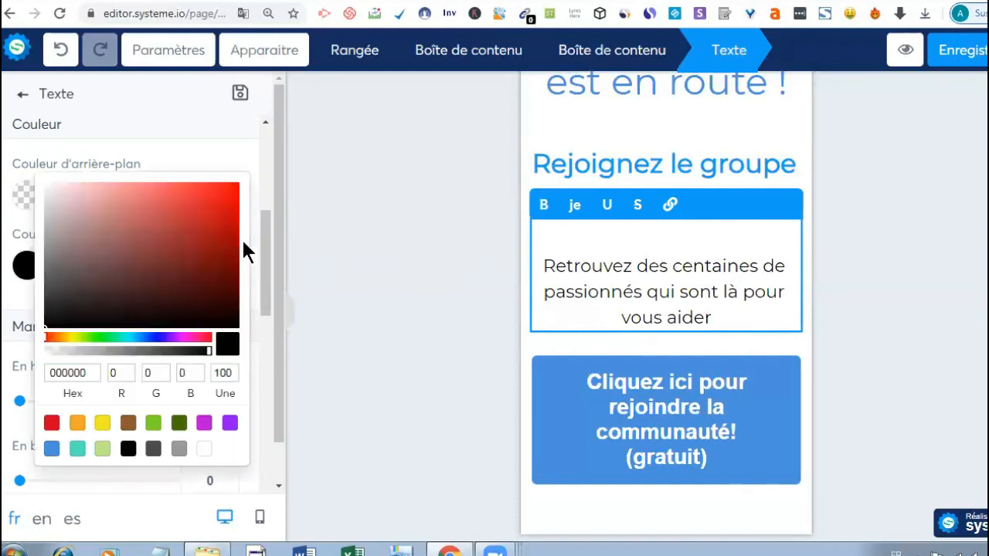
left_click(232, 233)
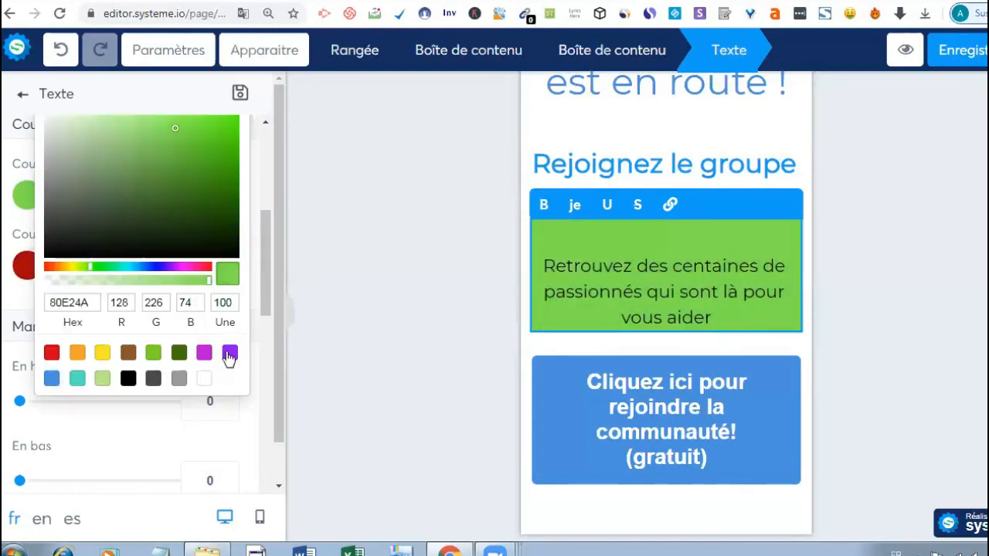
left_click(229, 353)
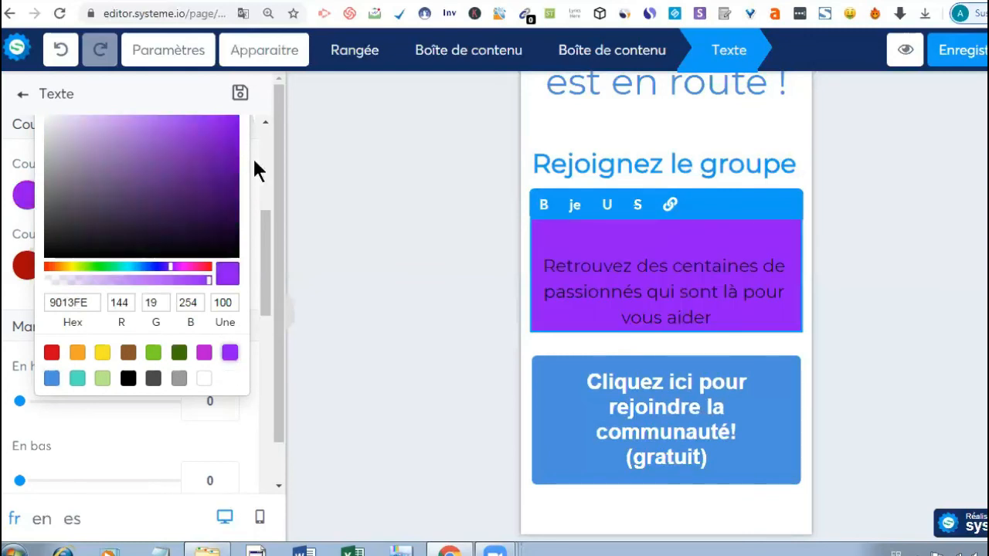
left_click(735, 297)
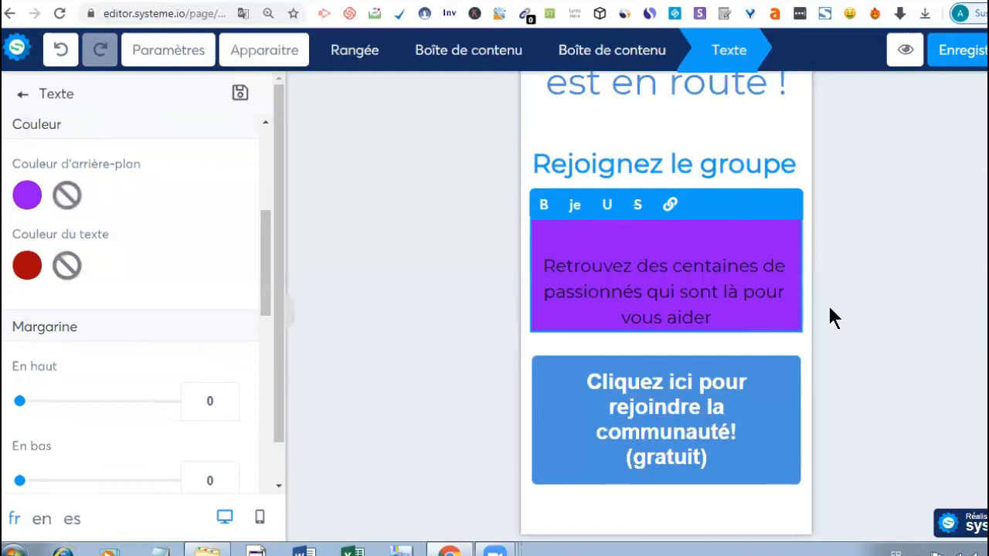
left_click(651, 424)
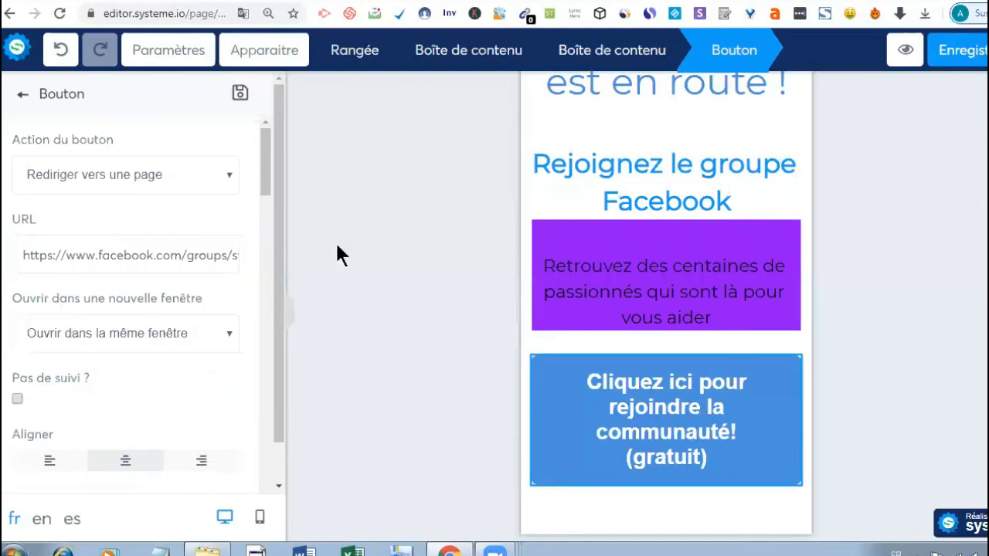
- Review the join button's Bouton settings, then edit the 'Rejoignez le groupe Facebook' heading
scroll(271, 266, "down", 7)
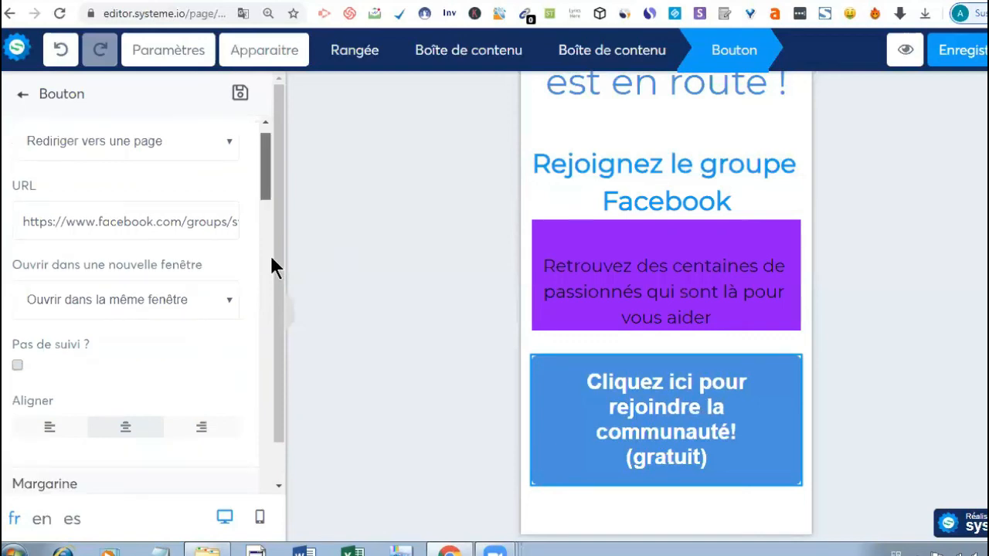
scroll(270, 270, "down", 1)
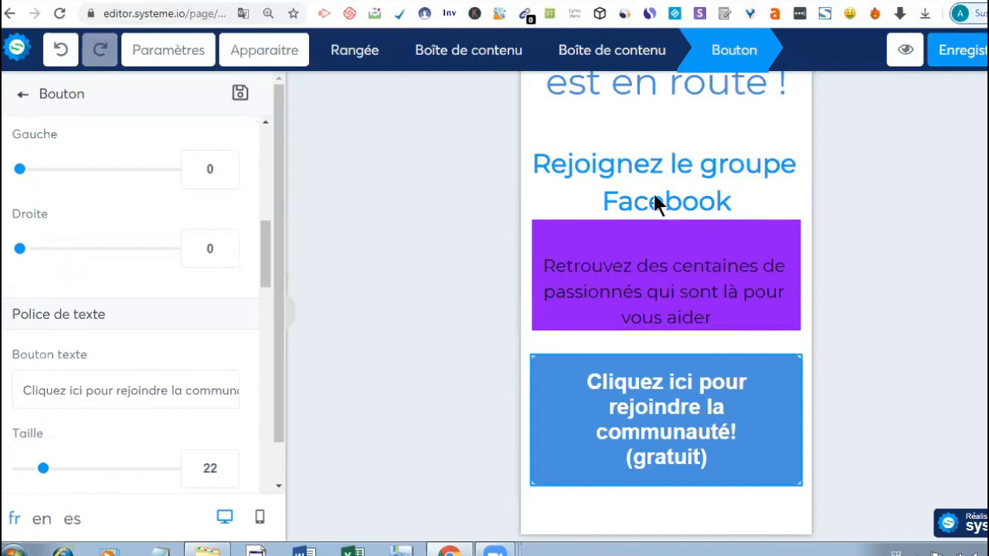
left_click(656, 202)
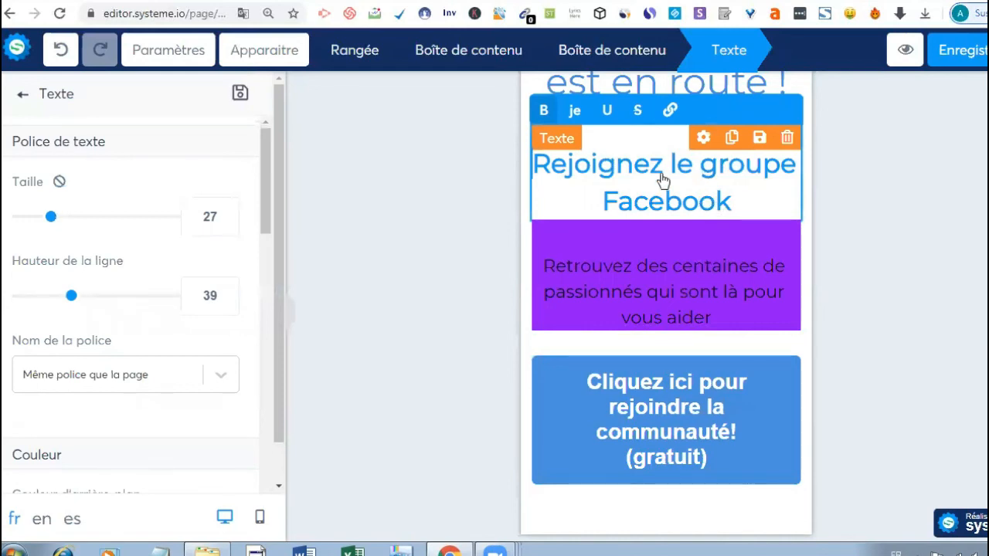
- Try adding a link to the 'Rejoignez le groupe Facebook' heading, then save the thank-you page
left_click_drag(733, 203, 532, 164)
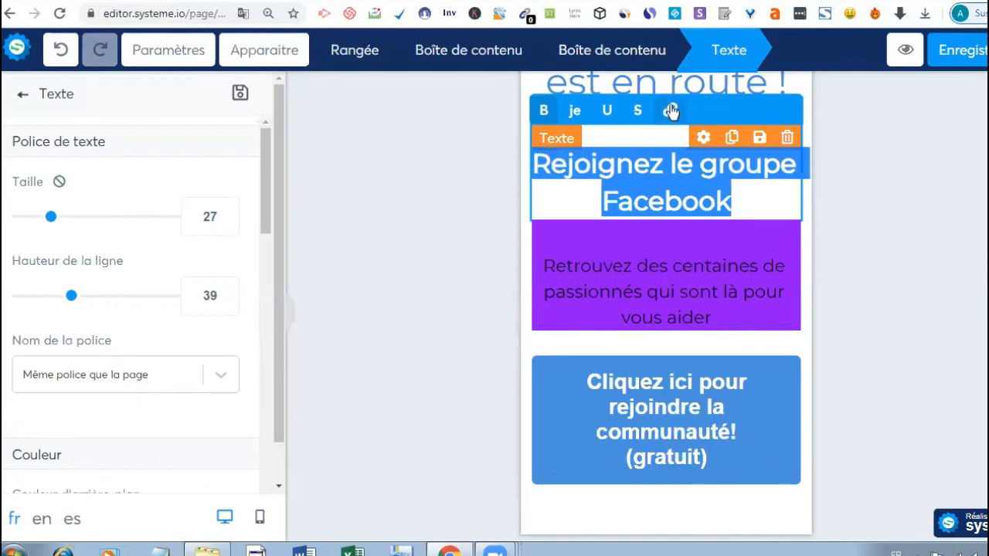
left_click(670, 110)
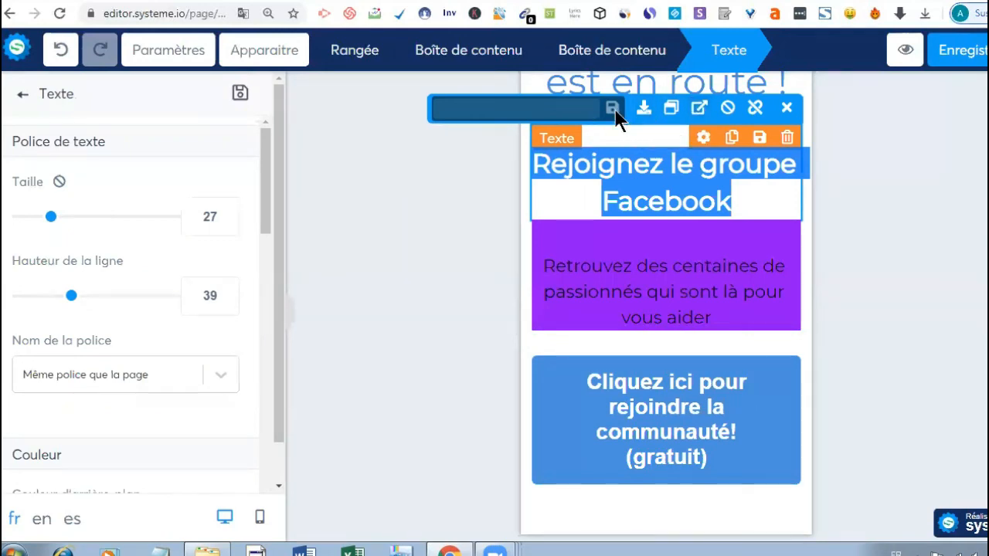
left_click(616, 111)
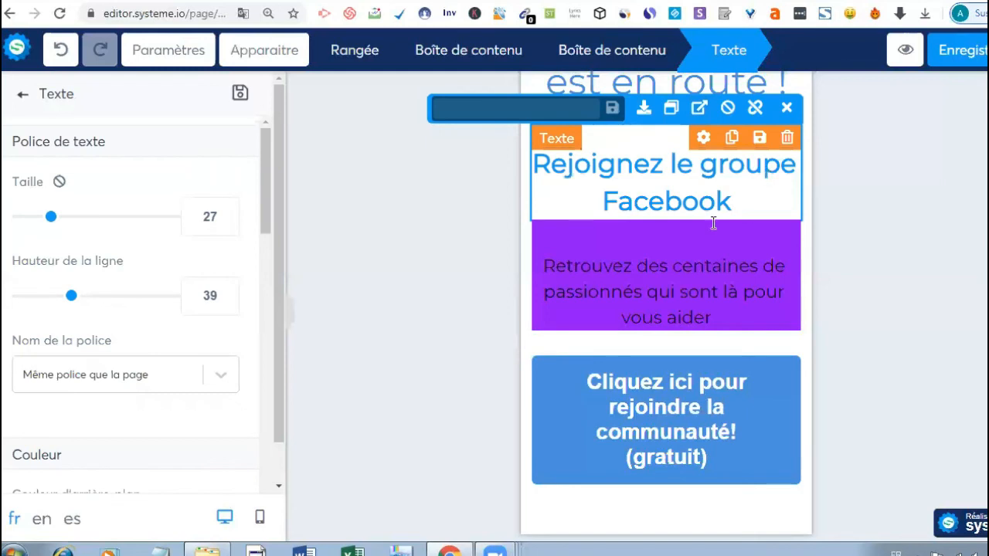
triple_click(768, 209)
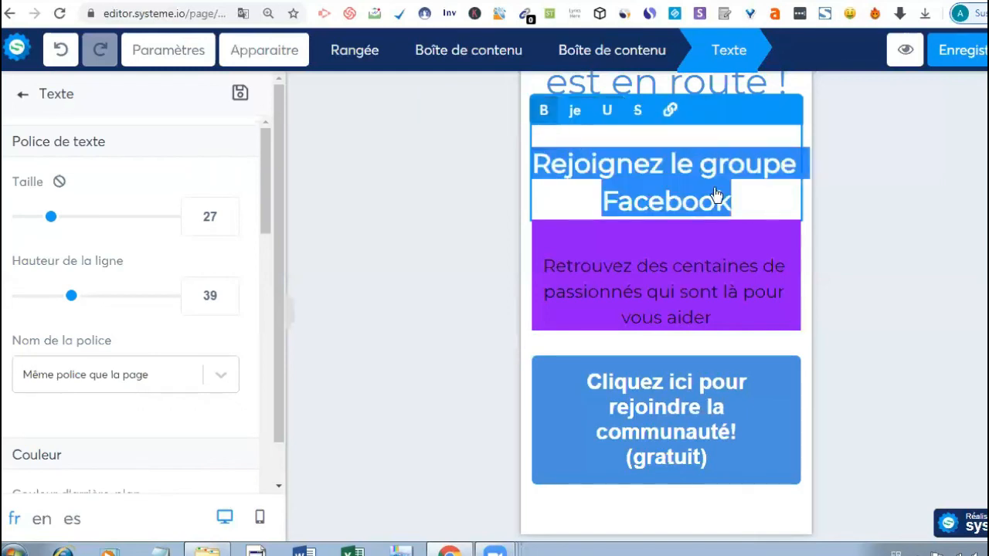
left_click(978, 66)
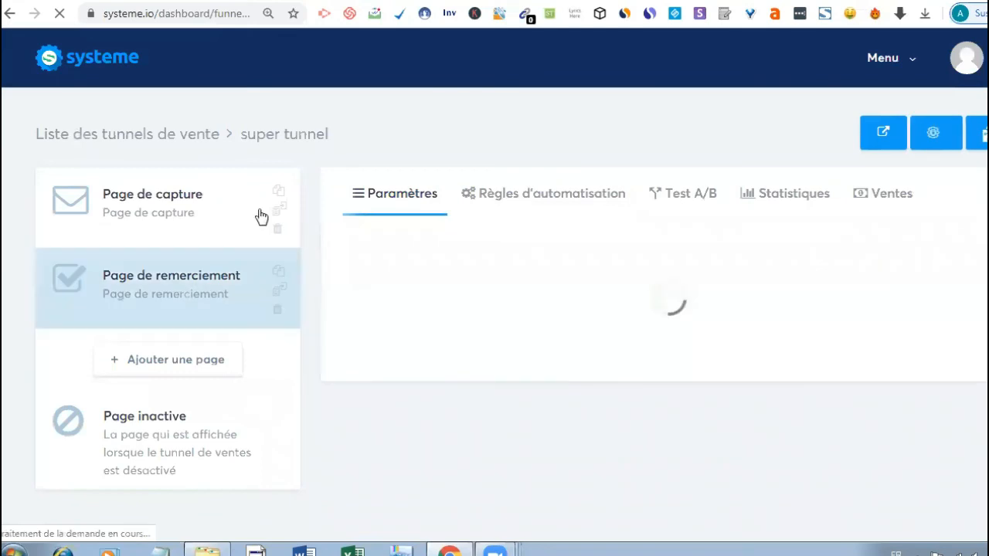
- Copy the capture page's Chemin d'accès URL and open a blank browser tab
left_click(176, 218)
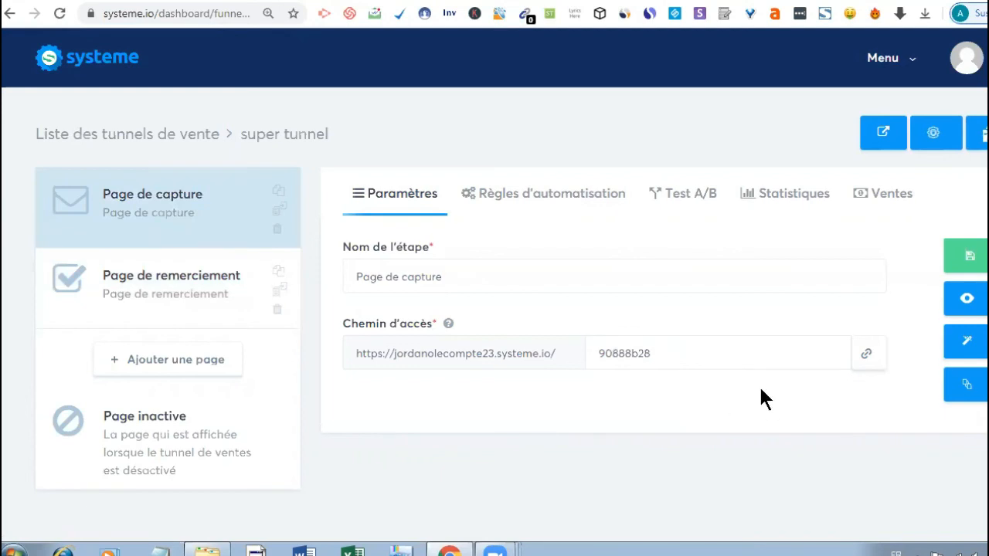
left_click(869, 355)
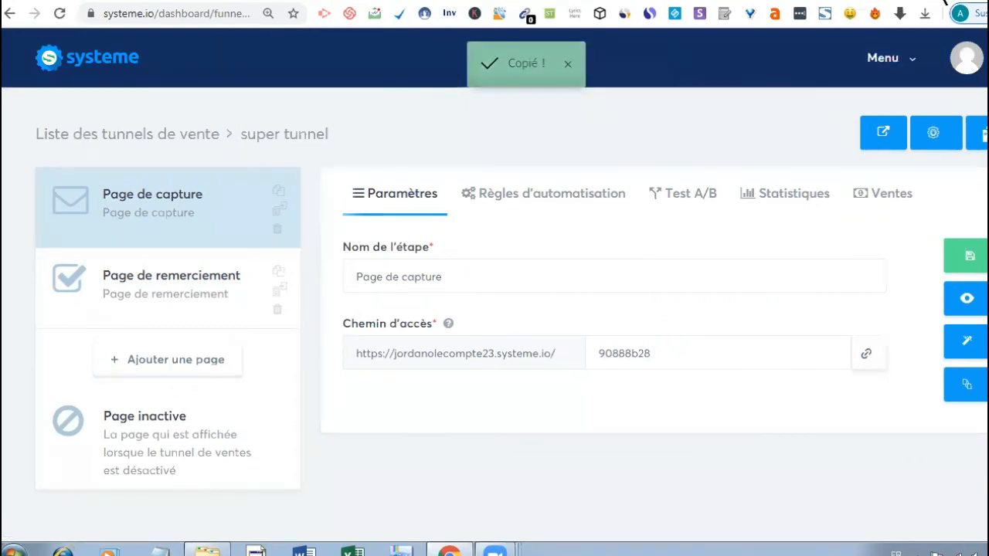
key("ctrl+t")
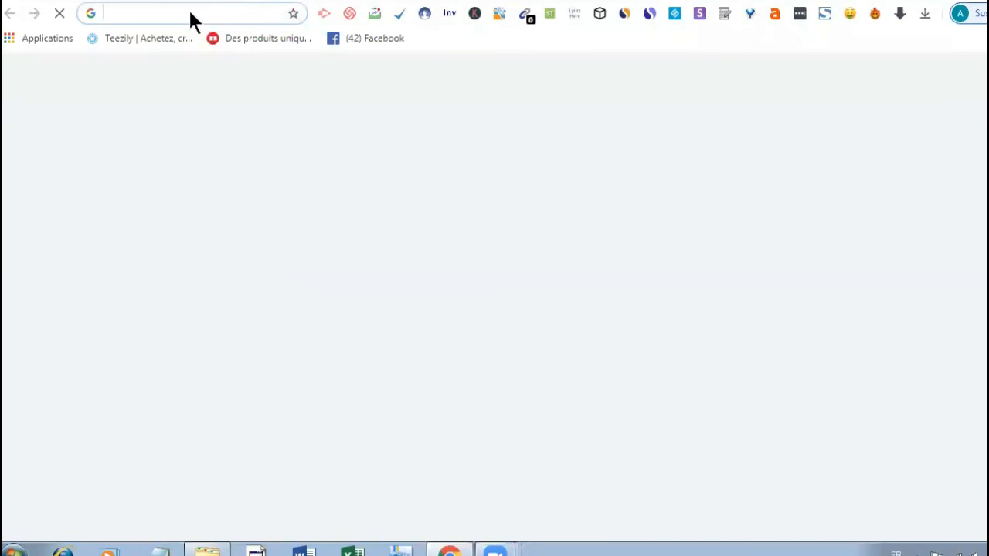
- Paste the capture page URL to view it live, scroll it, then return to the funnel dashboard
right_click(191, 13)
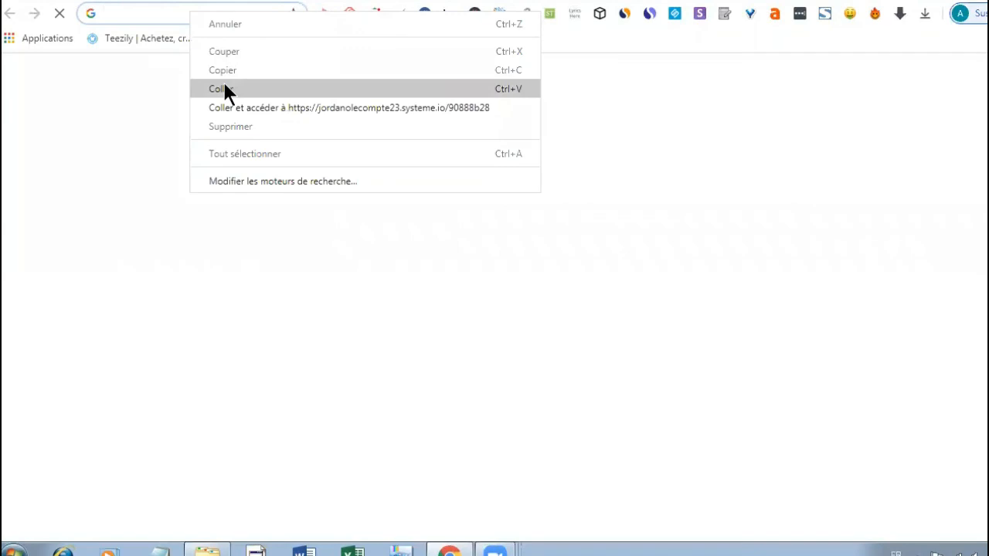
left_click(224, 89)
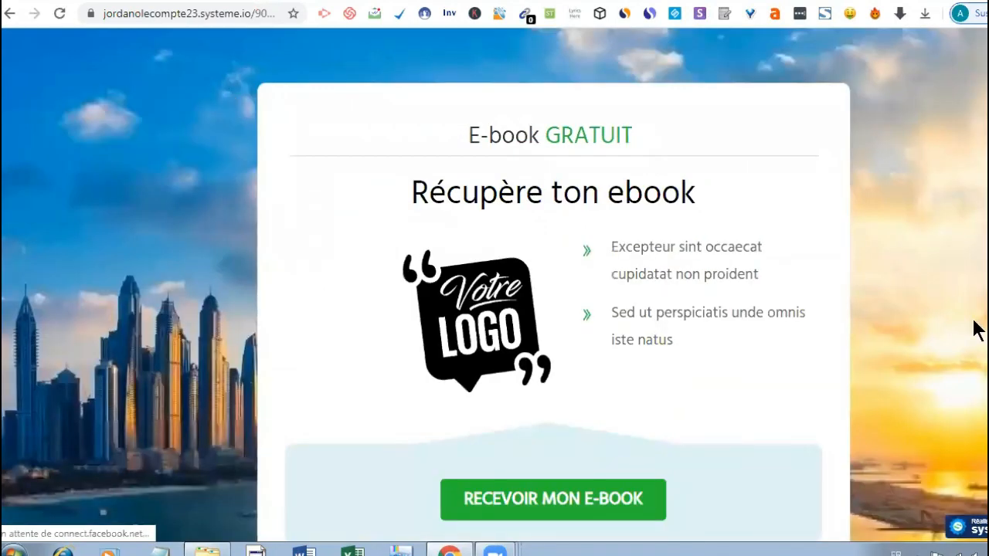
scroll(494, 309, "down", 1)
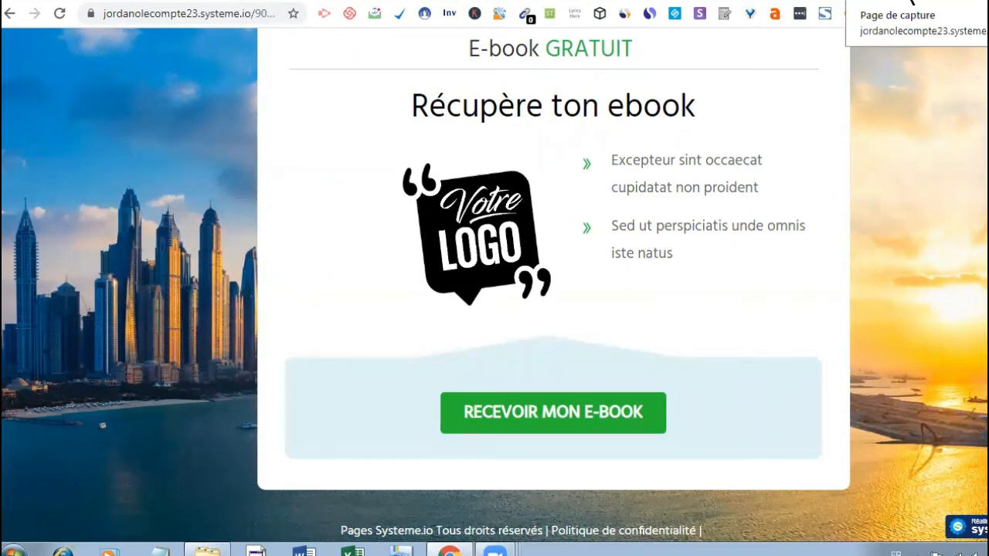
left_click(911, 2)
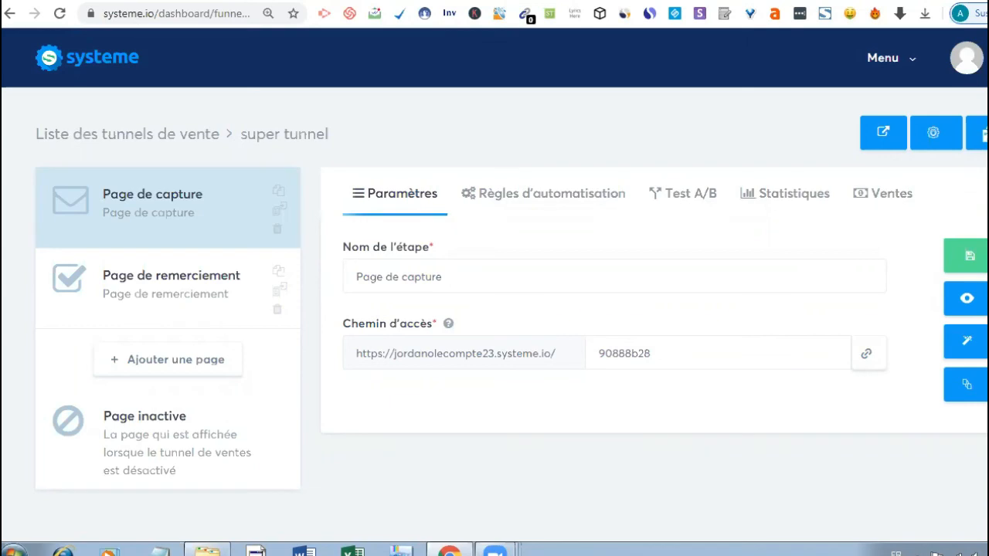
triple_click(884, 255)
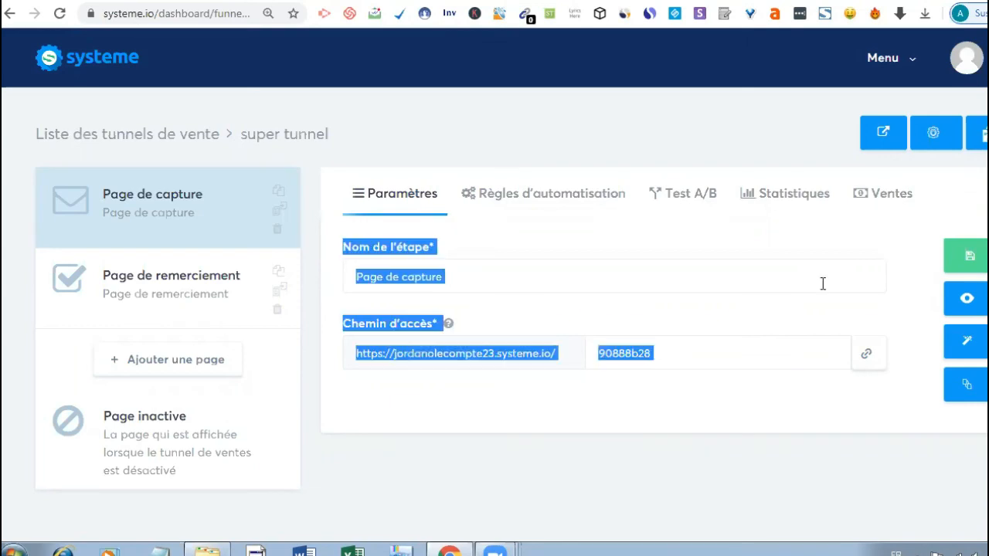
left_click(823, 283)
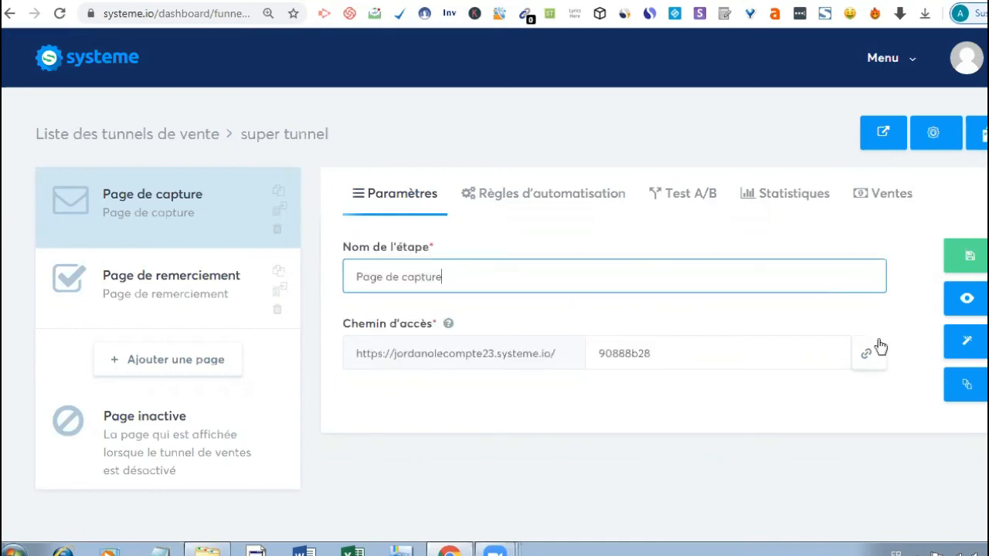